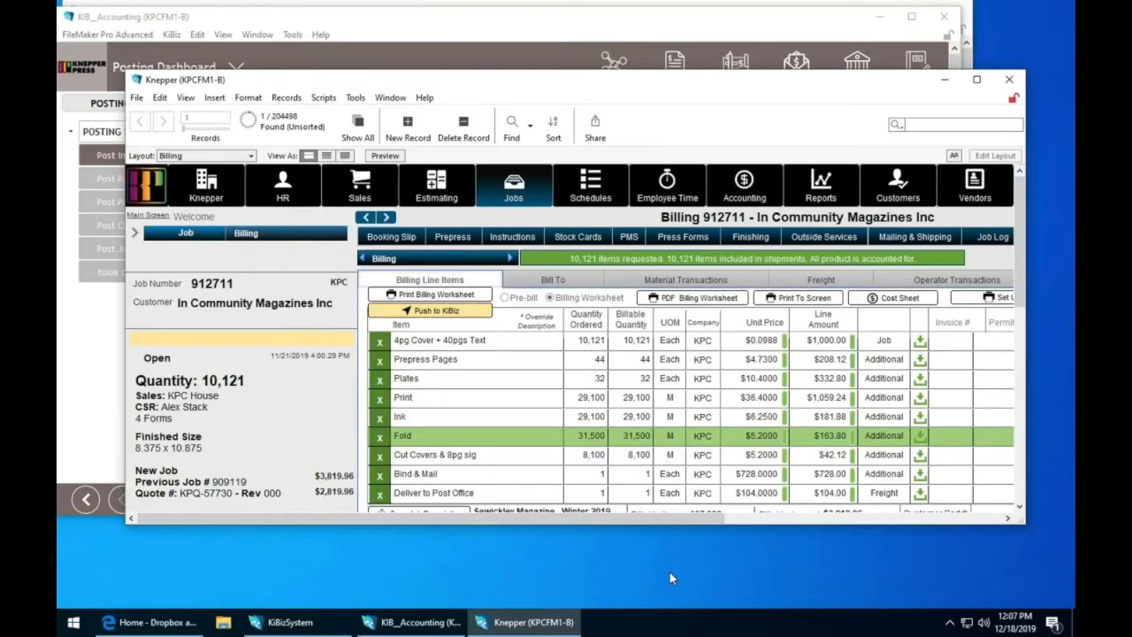
# - Set the invoicing type of the In Community Magazines Inc job to 1 Job- 1 Invoice
pyautogui.click(513, 473)
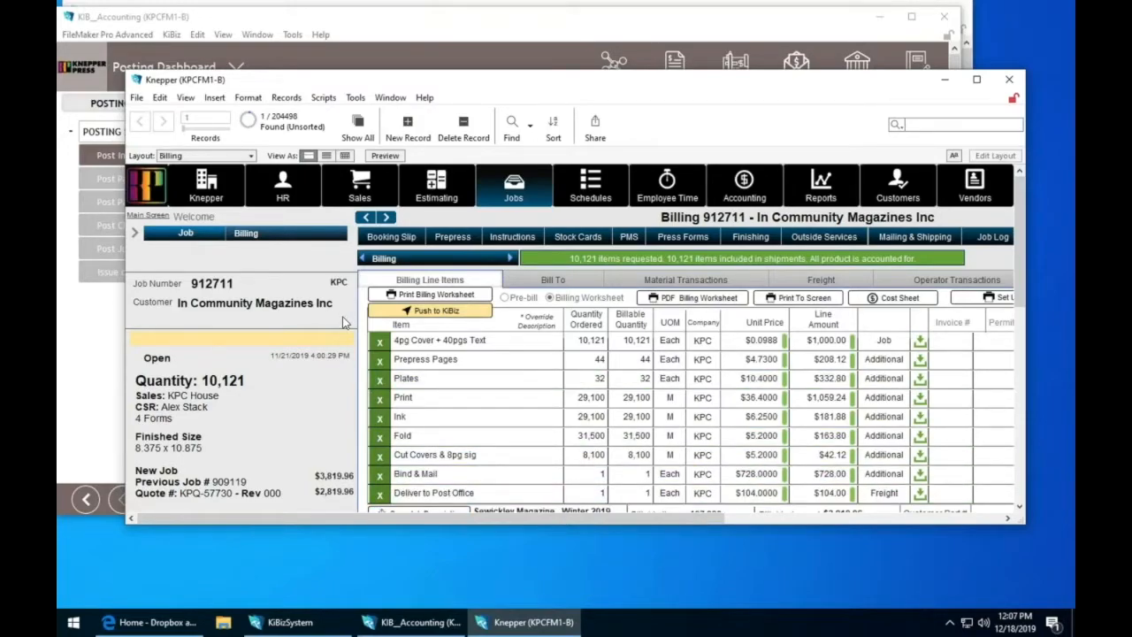
pyautogui.click(298, 336)
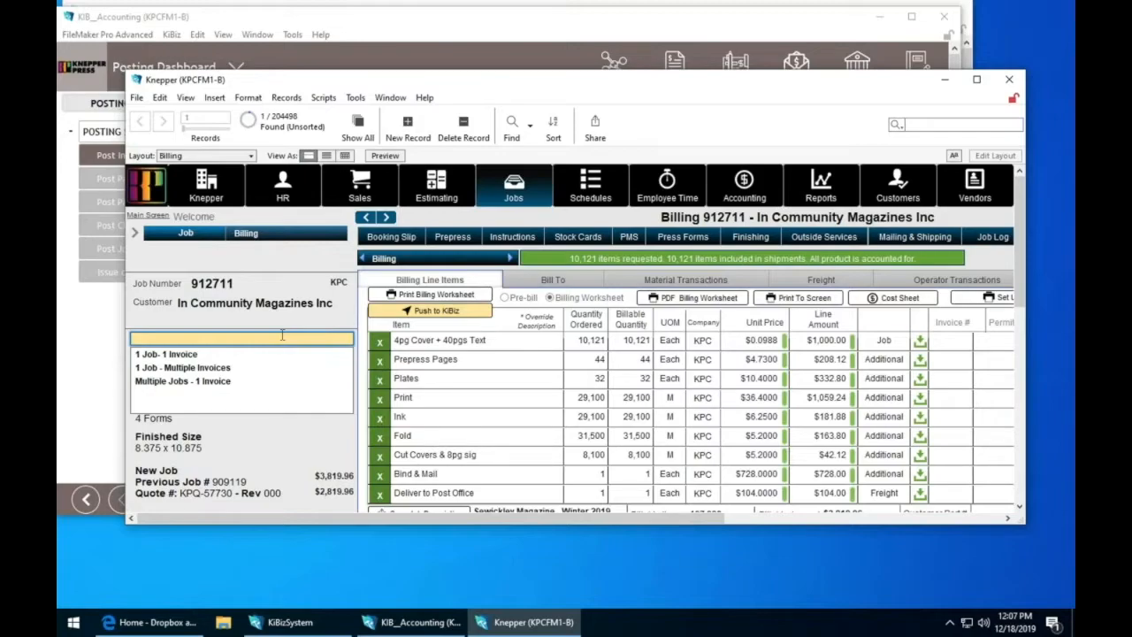
pyautogui.click(181, 355)
pyautogui.click(246, 318)
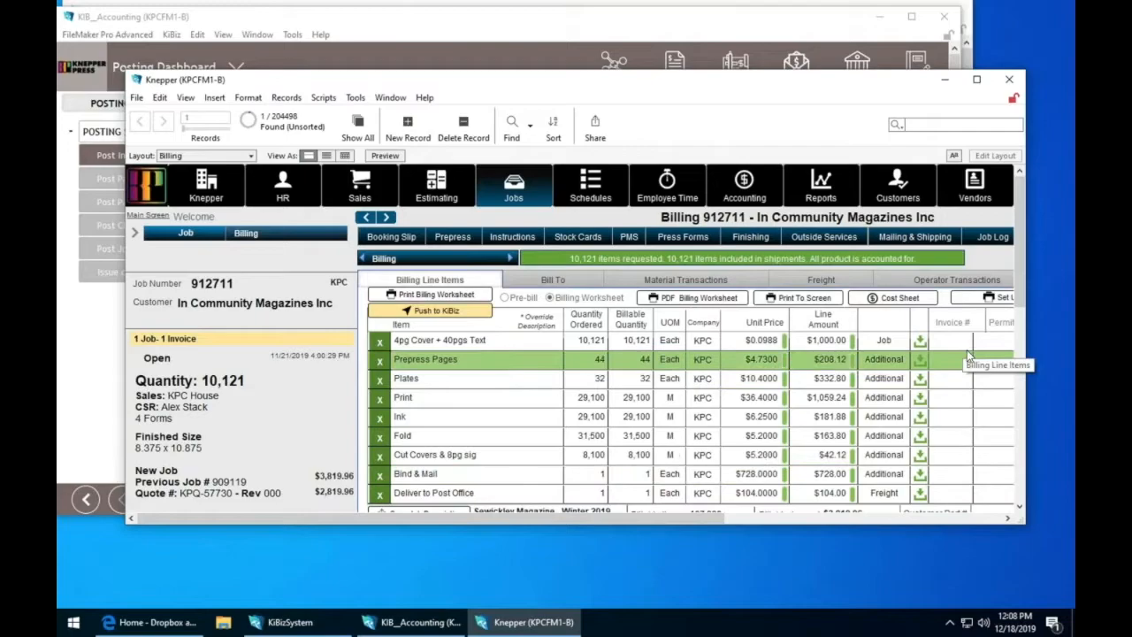
# - Push the In Community Magazines Inc job to KiBiz and dismiss the sync message
pyautogui.click(437, 316)
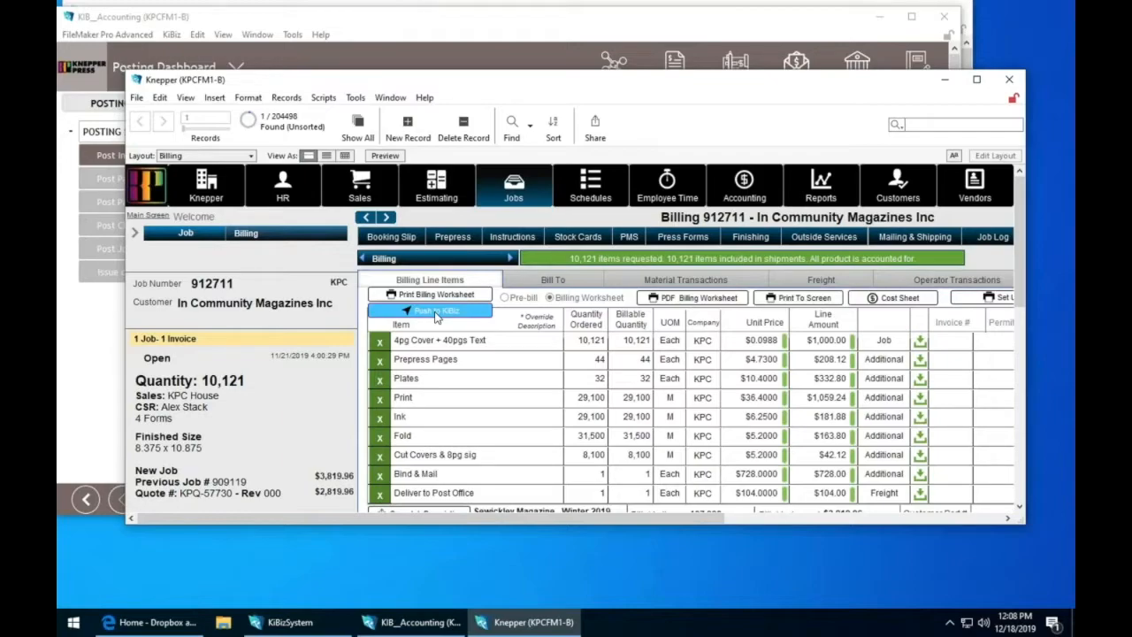
pyautogui.click(435, 316)
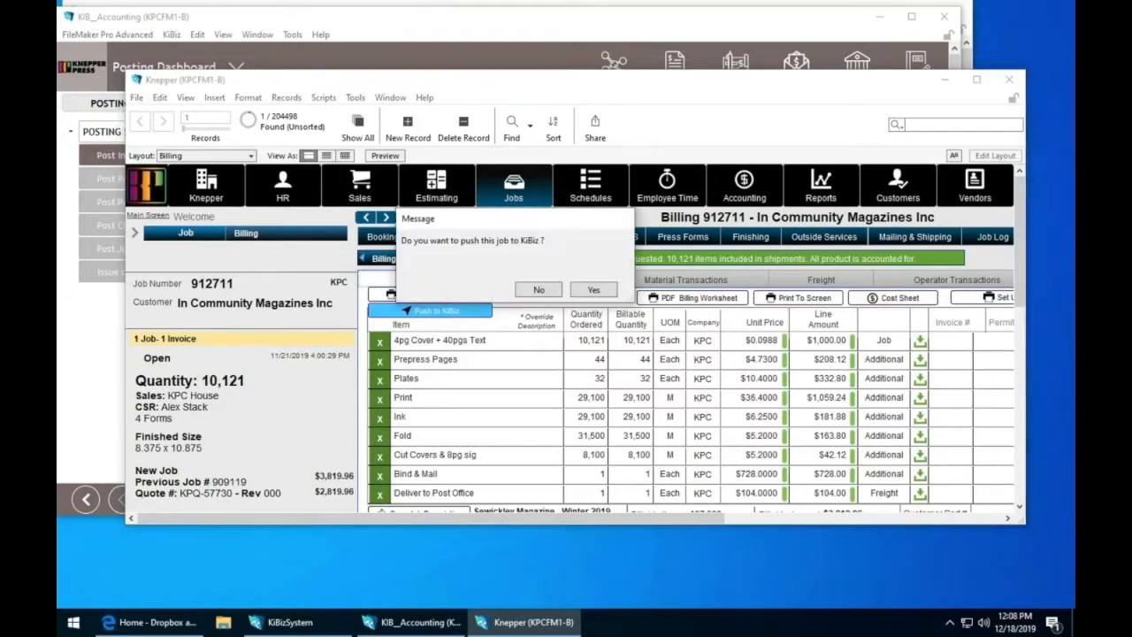
pyautogui.click(594, 291)
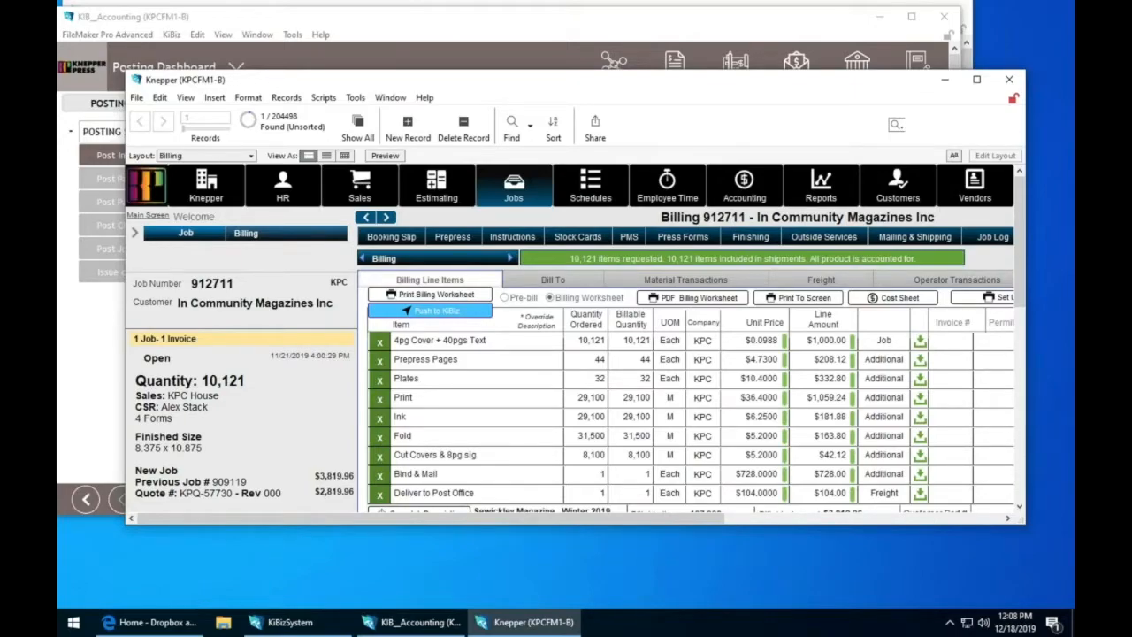
pyautogui.click(431, 310)
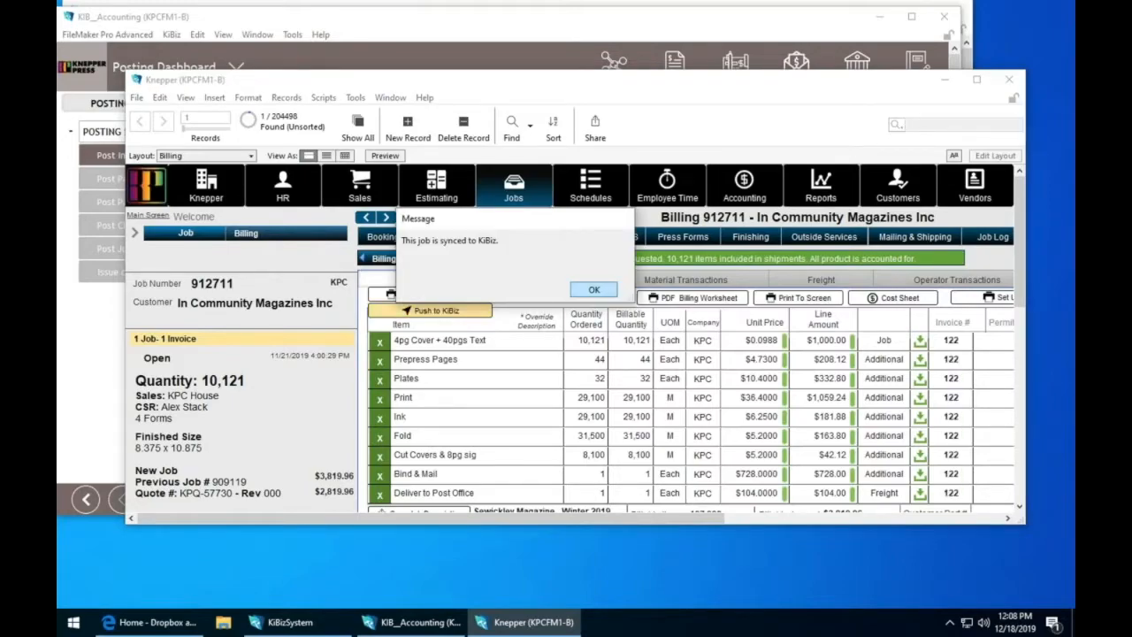
pyautogui.click(594, 290)
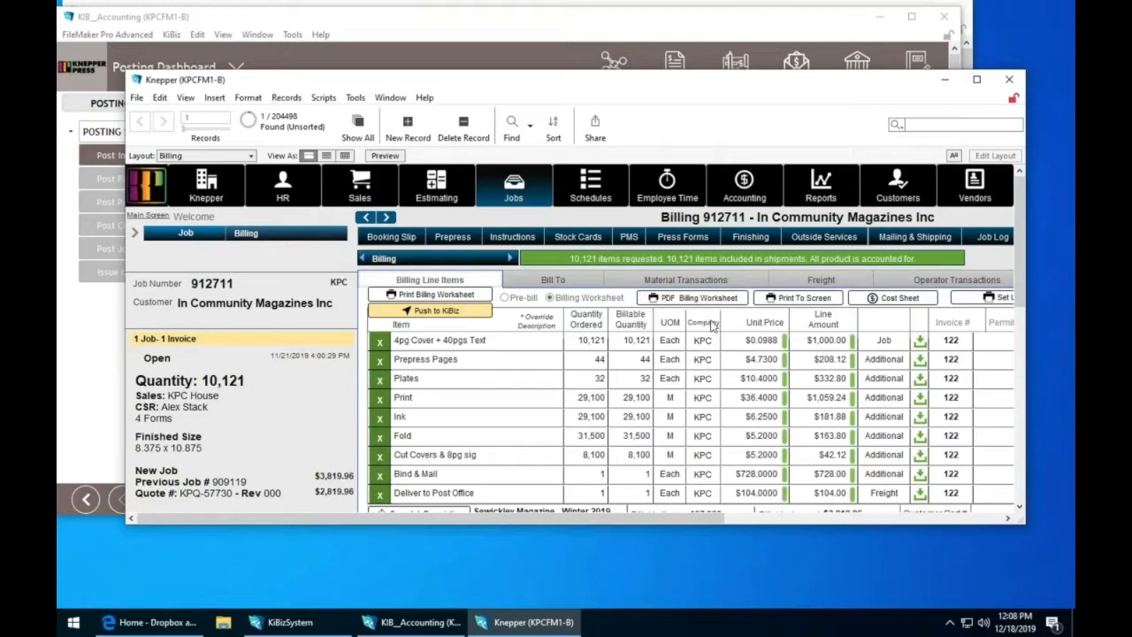
# - Open the KiBiz invoice linked to the 4pg Cover + 40pgs Text line, check its products, and return to the job's billing
pyautogui.click(955, 337)
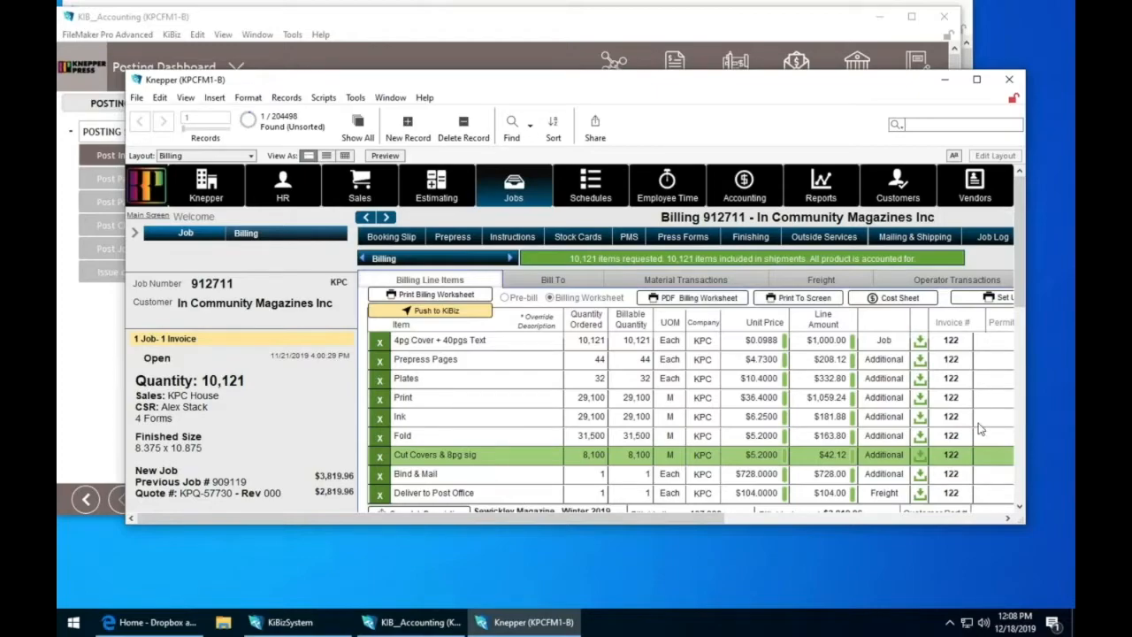
pyautogui.click(954, 342)
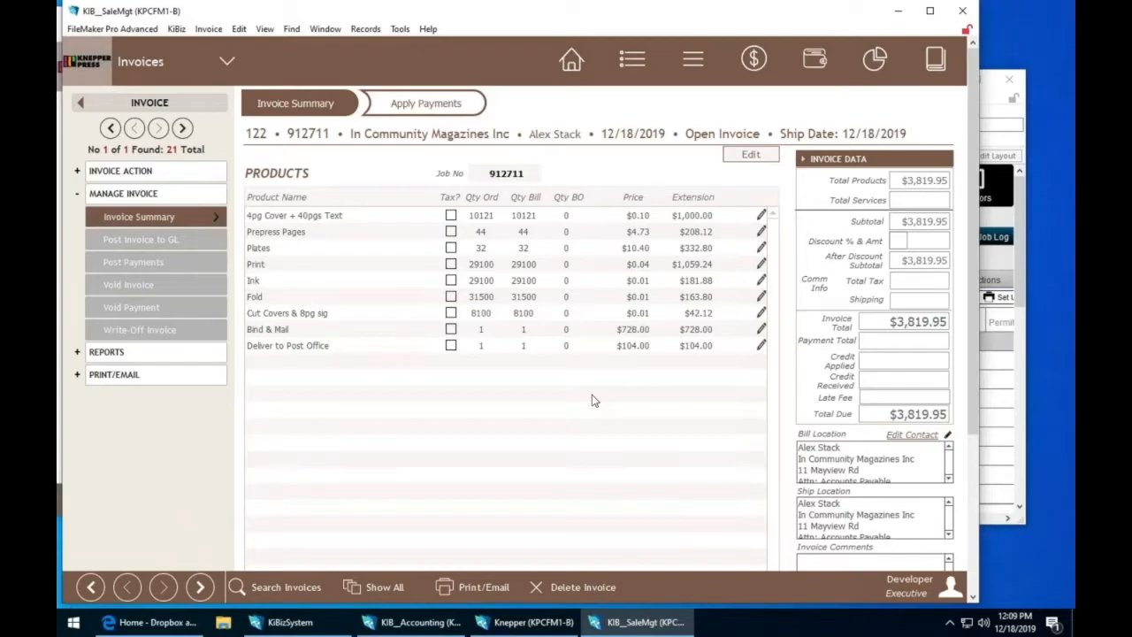
pyautogui.click(506, 174)
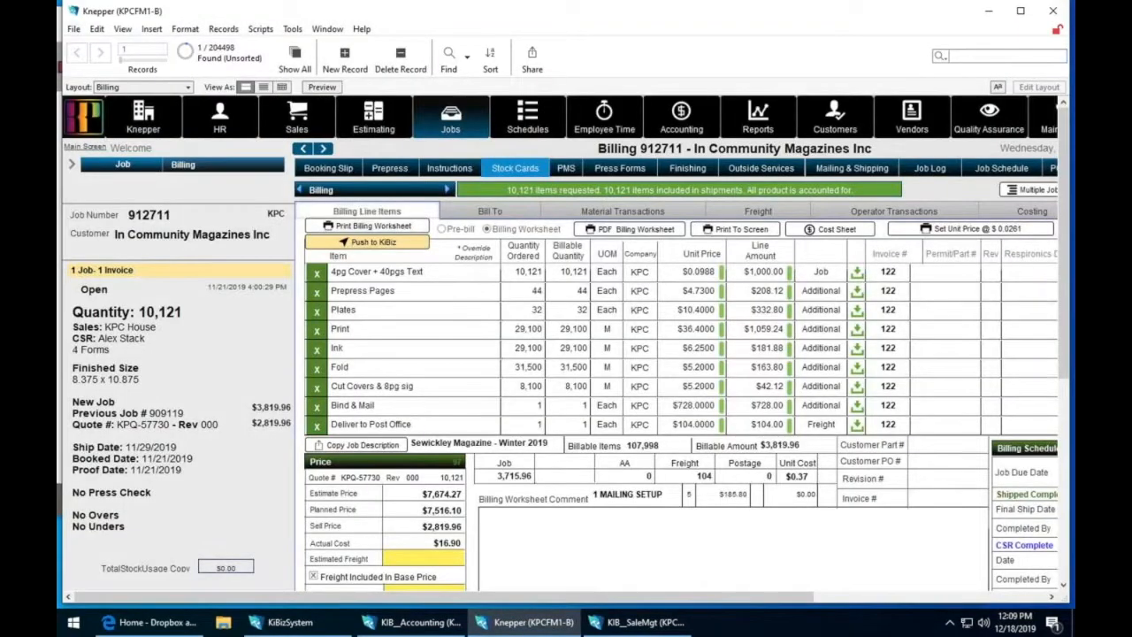
# - Set the Prepress Pages billable quantity to 40 and recalculate its unit price from the line amount
pyautogui.click(559, 298)
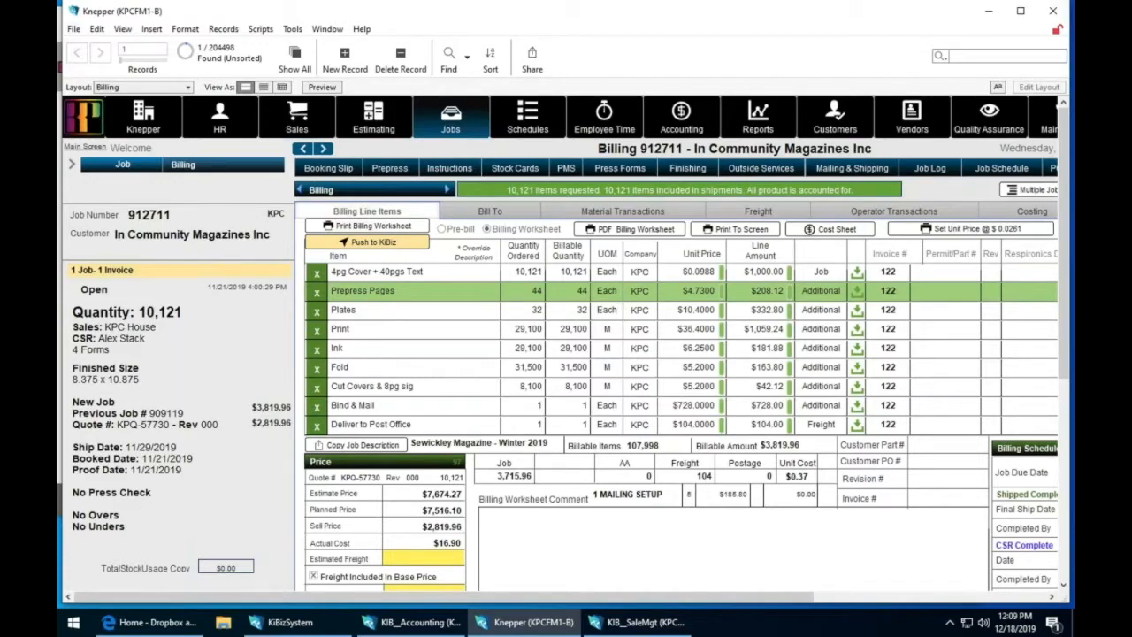
pyautogui.click(576, 293)
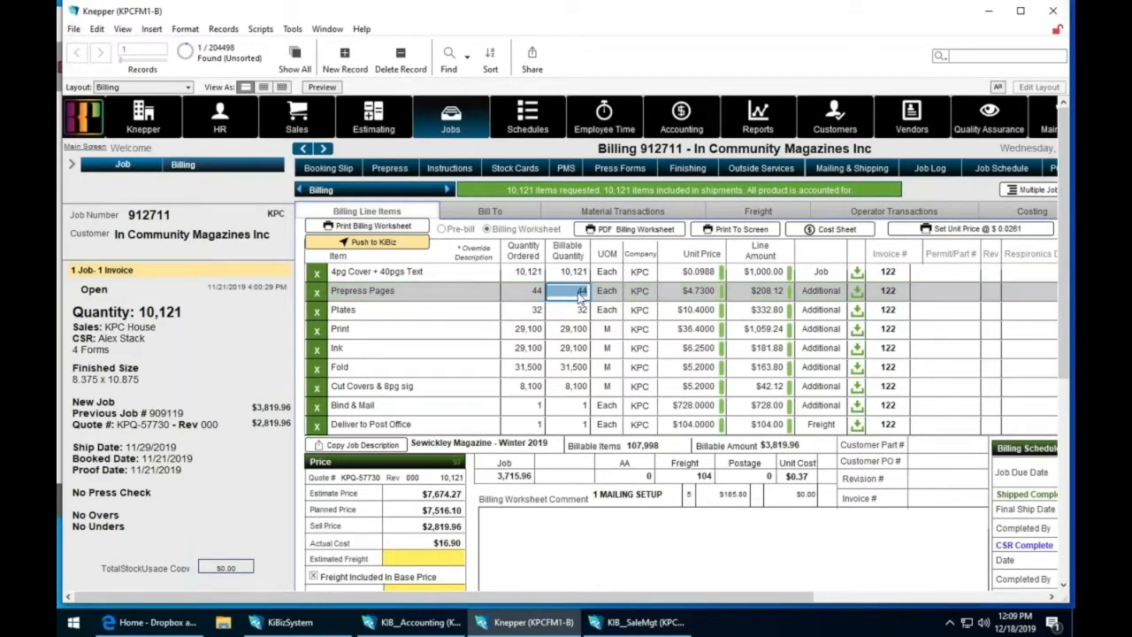
pyautogui.write('40')
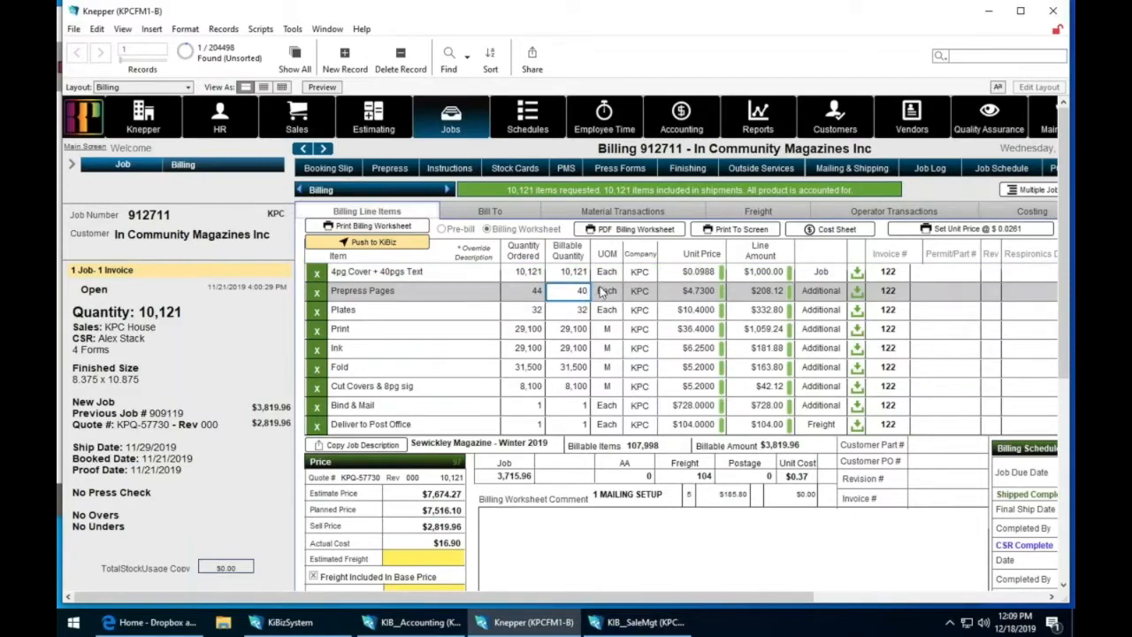
pyautogui.hotkey('shift', 'Tab')
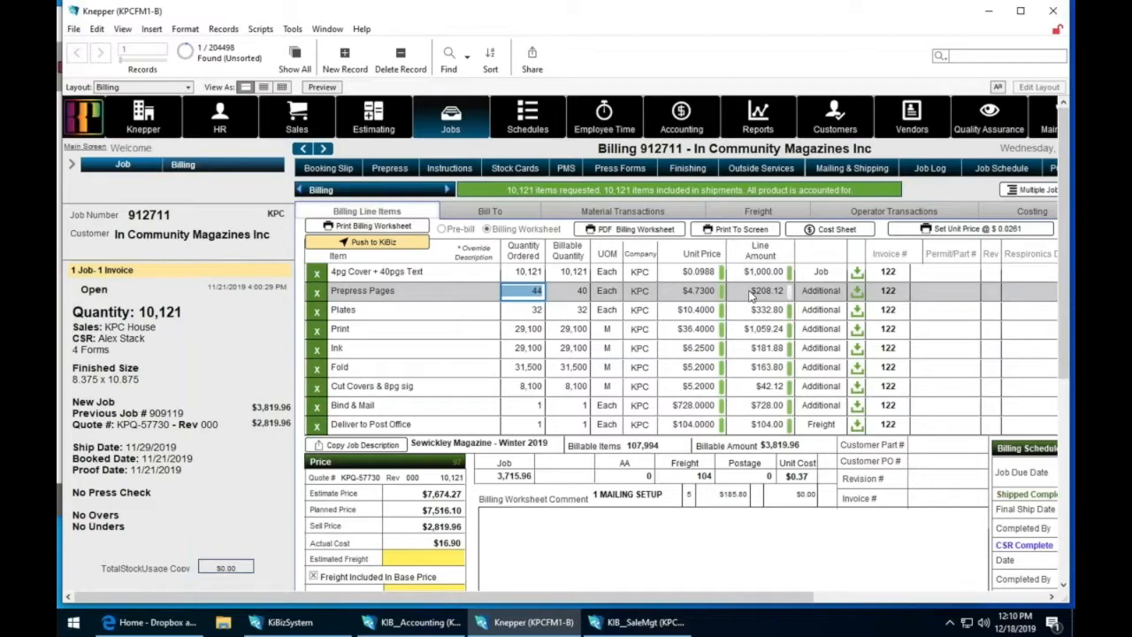
pyautogui.click(790, 291)
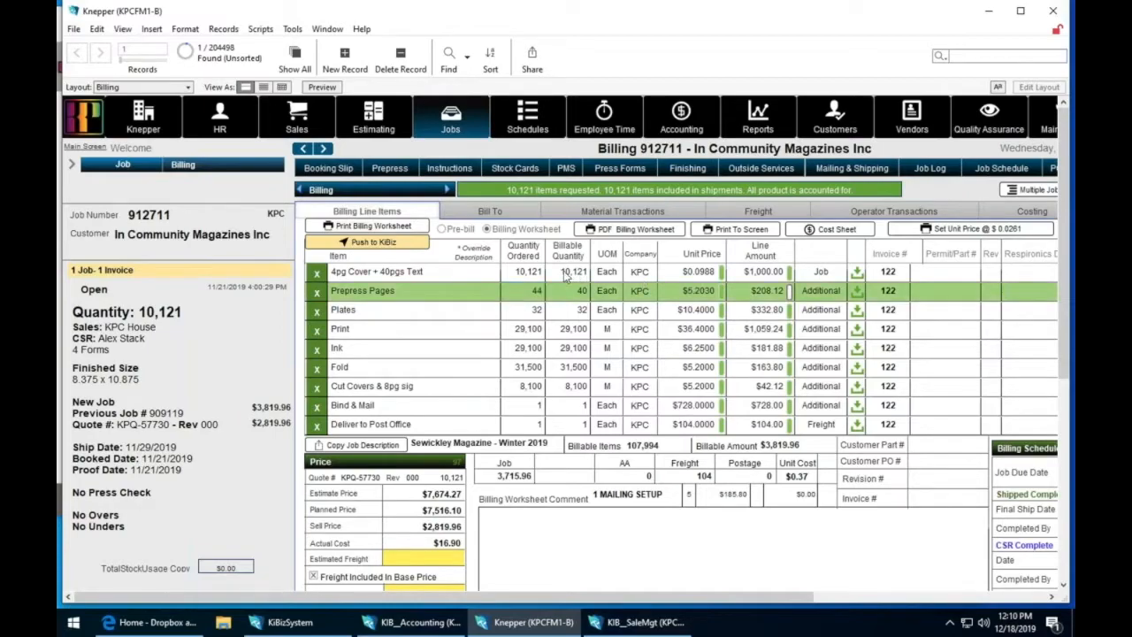
pyautogui.click(457, 294)
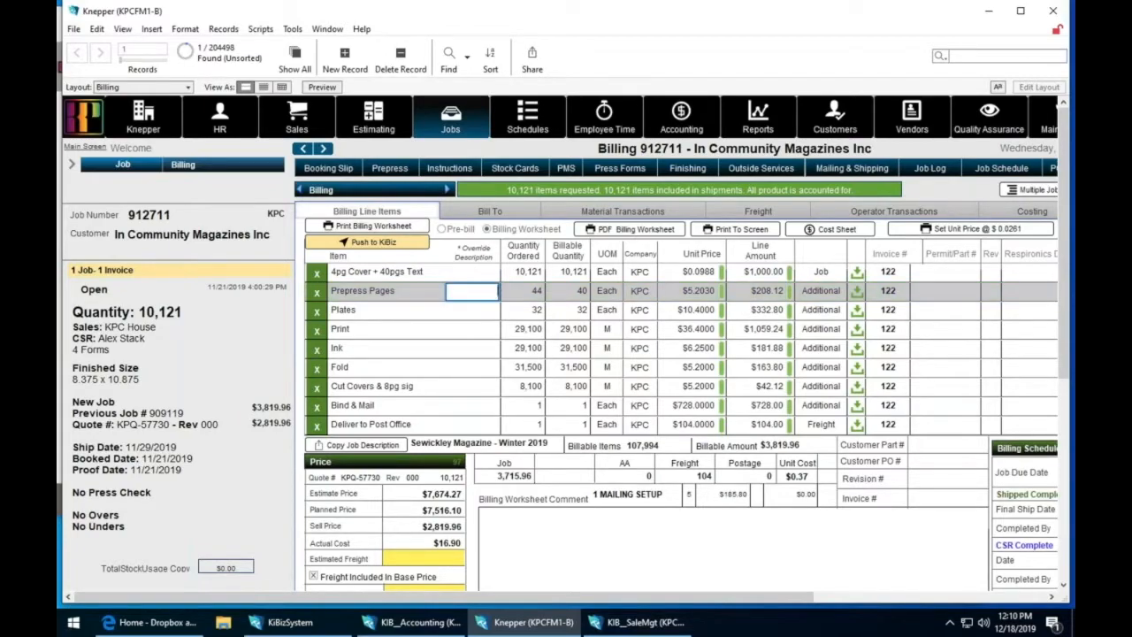
# - Push the job with the changed Prepress Pages line to KiBiz again and dismiss the sync message
pyautogui.click(410, 245)
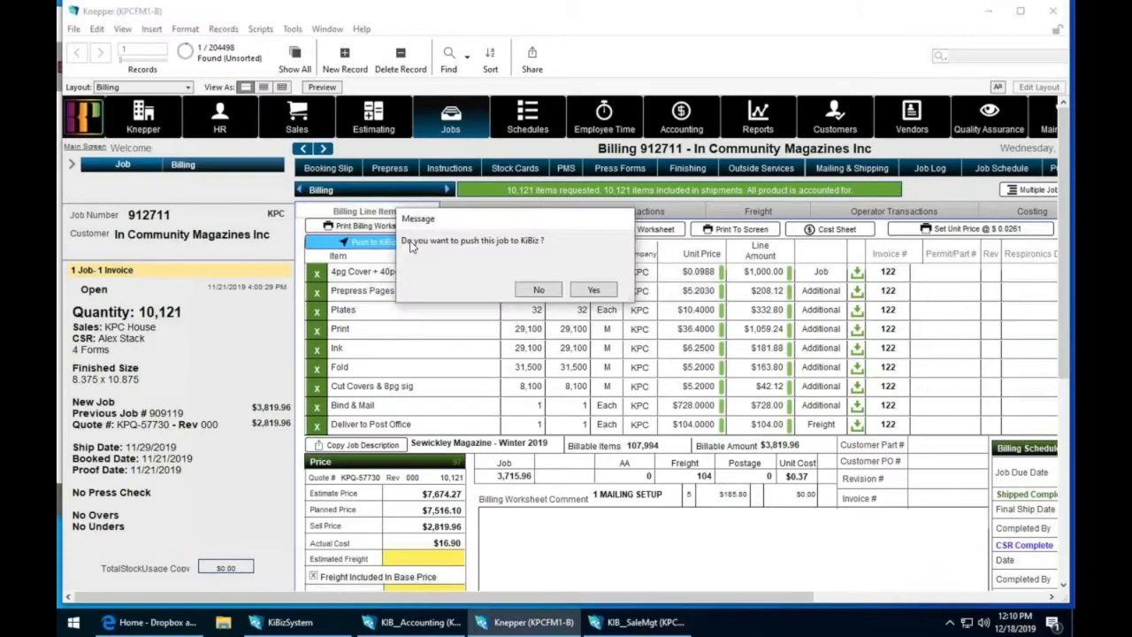
pyautogui.click(595, 291)
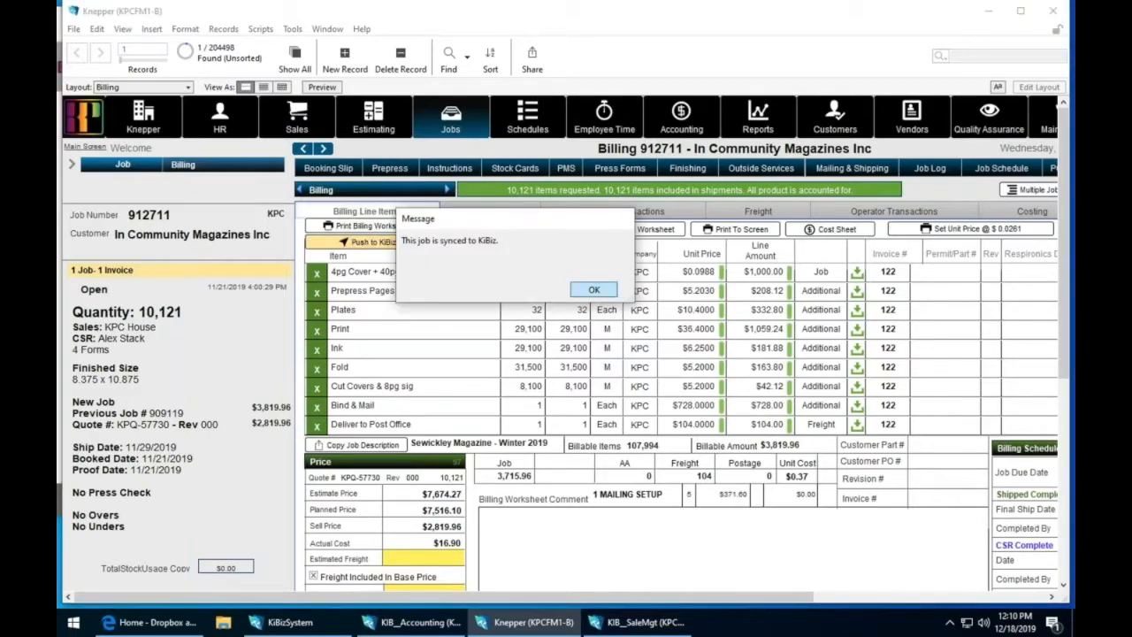
pyautogui.click(606, 290)
# - Check the updated Prepress Pages line in the linked KiBiz invoice and return to the job's billing
pyautogui.click(832, 288)
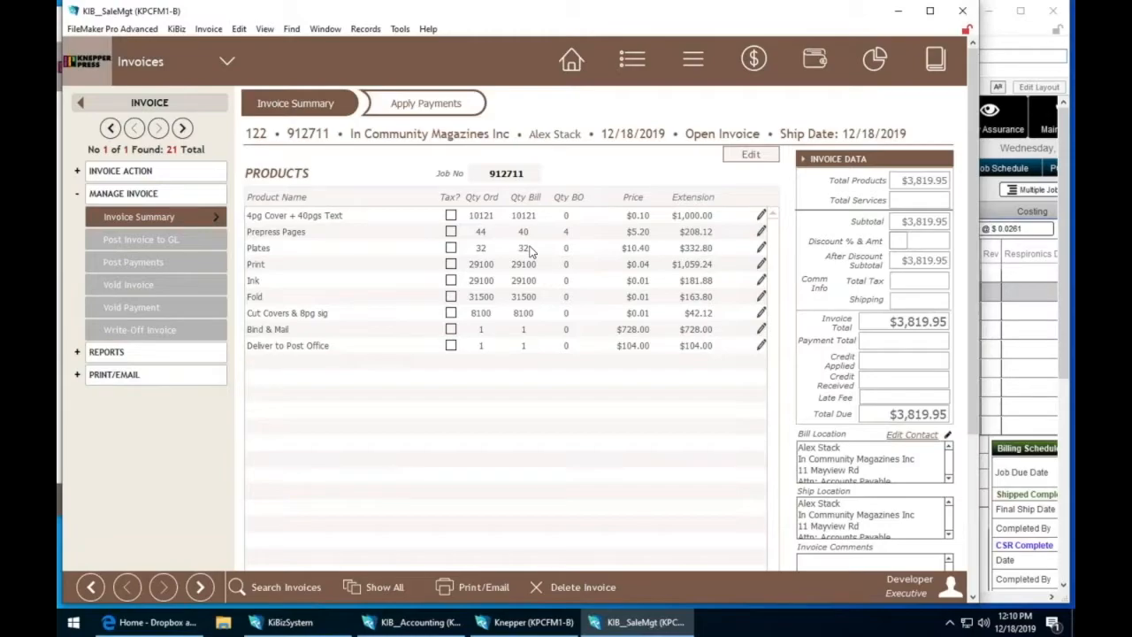
pyautogui.click(508, 176)
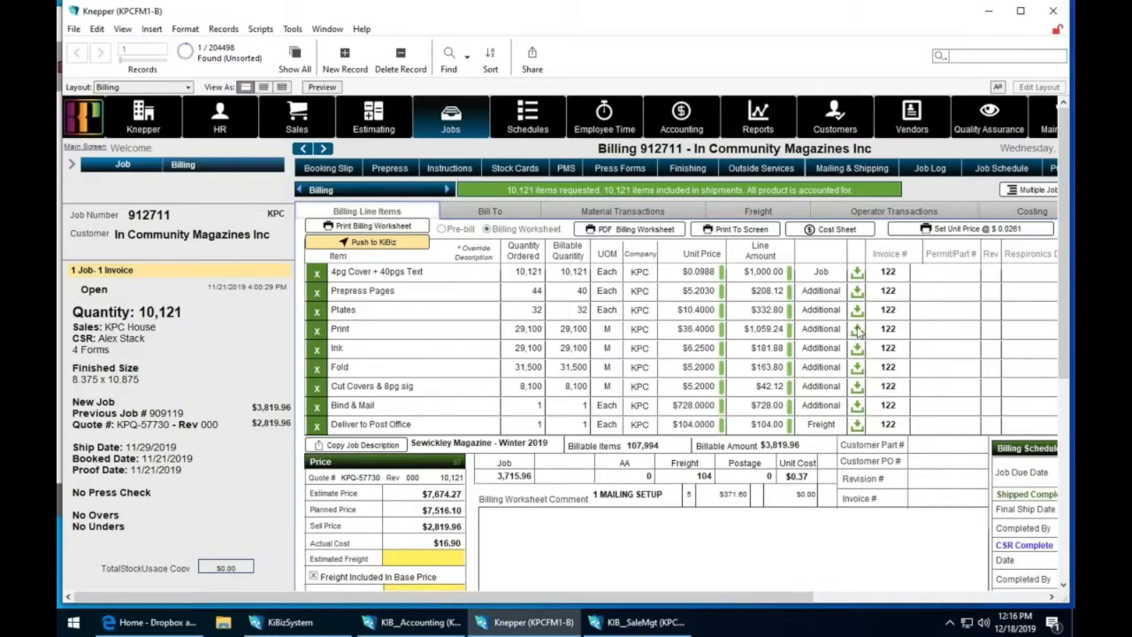
pyautogui.click(889, 292)
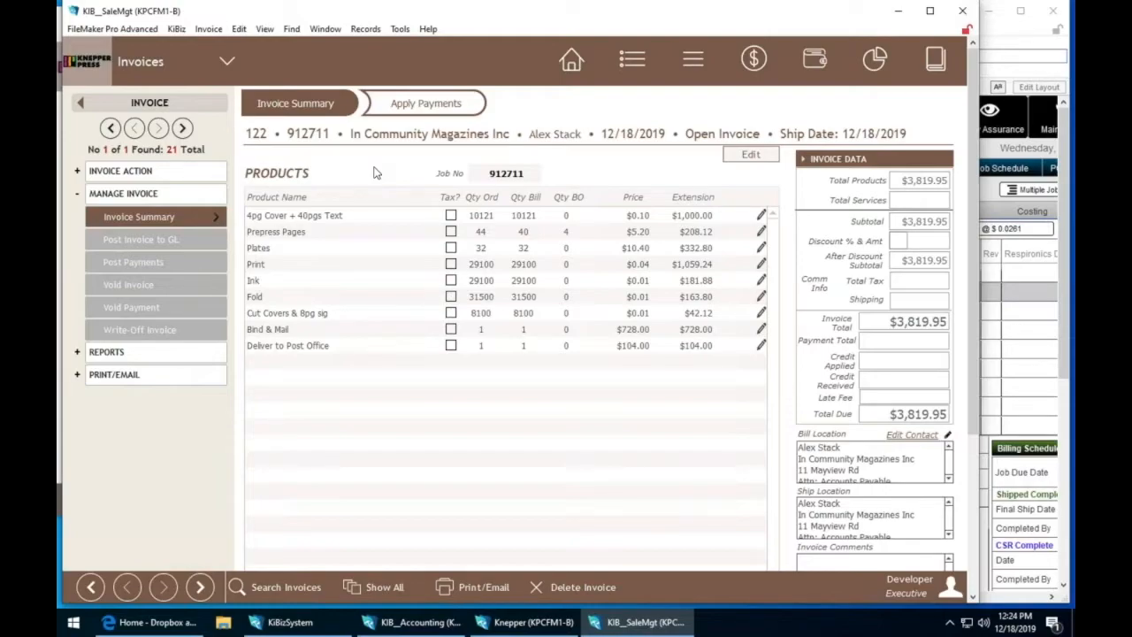
pyautogui.click(507, 175)
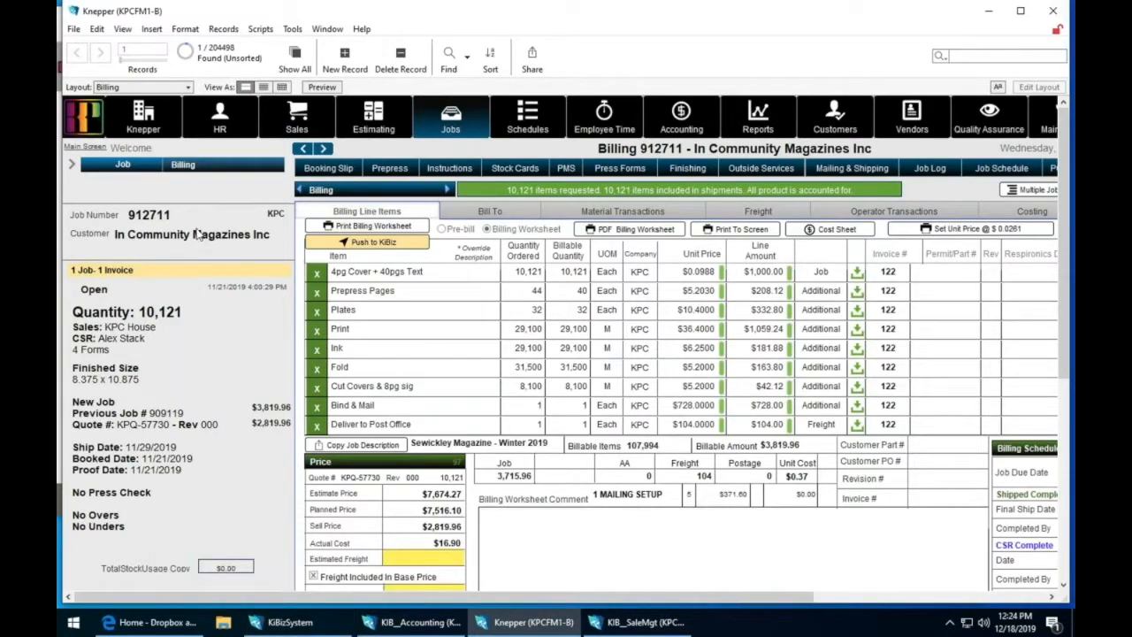
# - Find the billing record for job number 912942
pyautogui.click(449, 55)
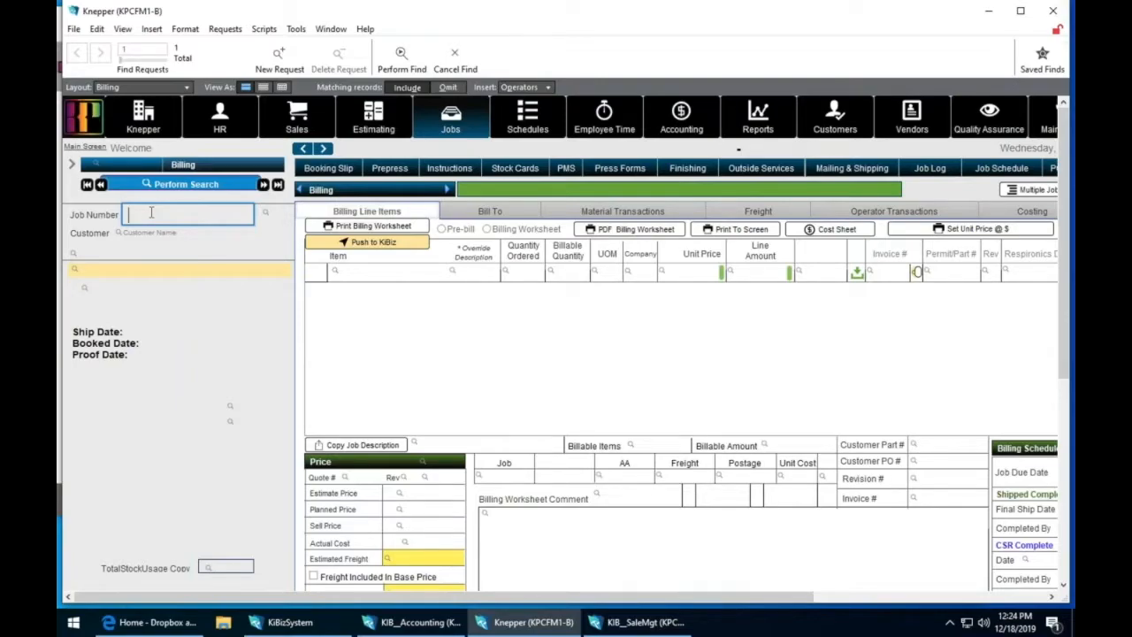
pyautogui.write('912942')
pyautogui.press('Return')
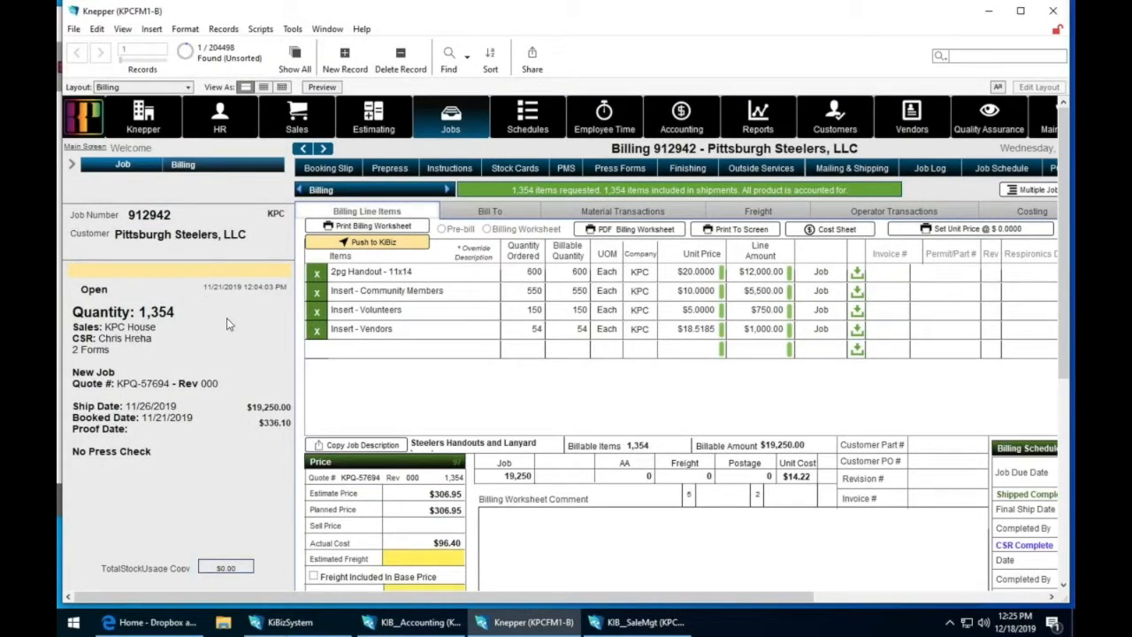
# - Set the invoicing type of the Pittsburgh Steelers, LLC job to 1 Job - Multiple Invoices
pyautogui.click(198, 273)
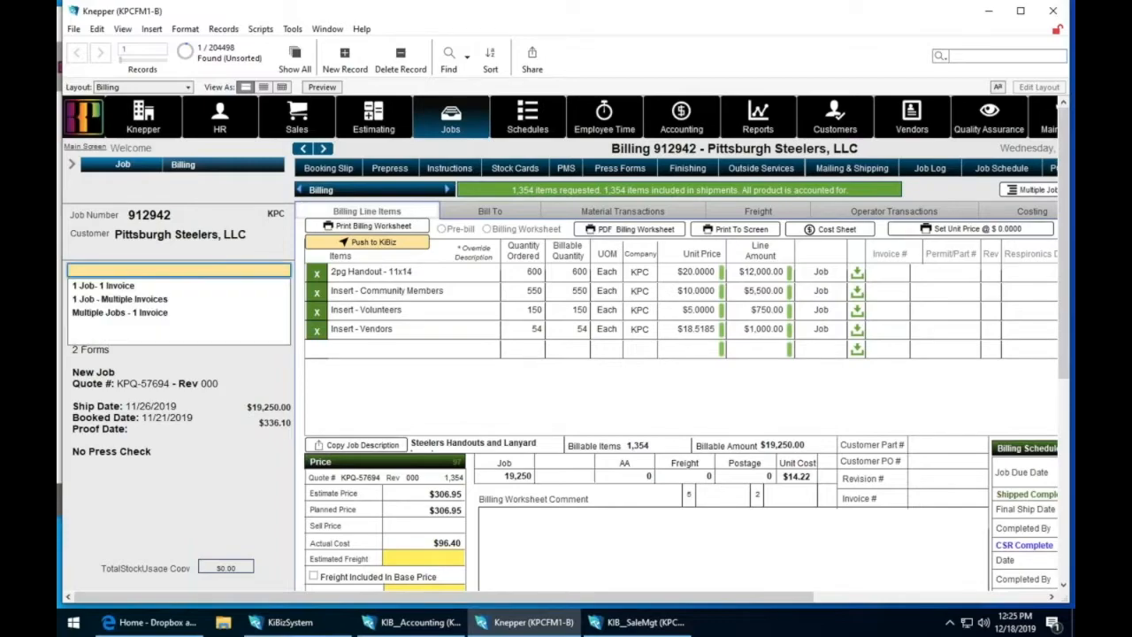
pyautogui.click(129, 300)
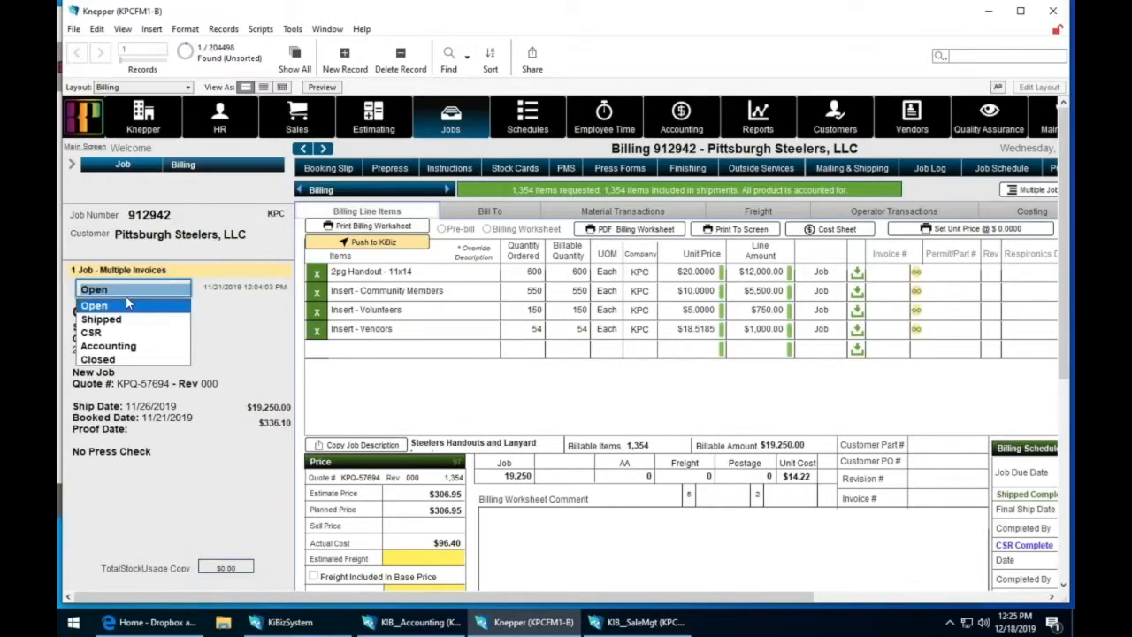
pyautogui.click(239, 257)
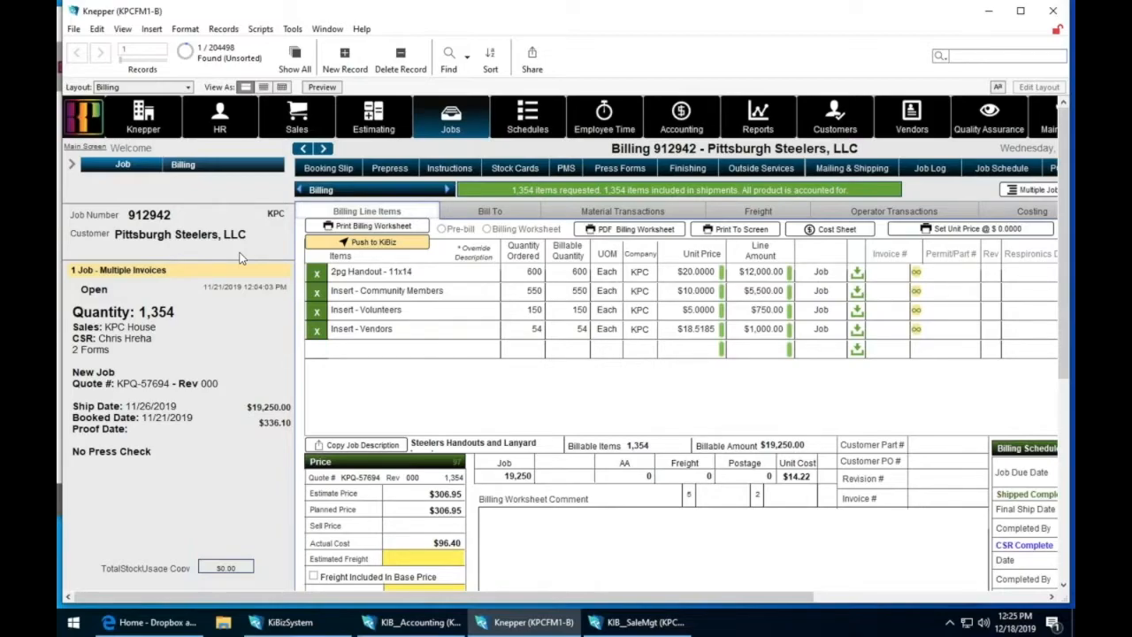
pyautogui.click(575, 274)
pyautogui.click(513, 291)
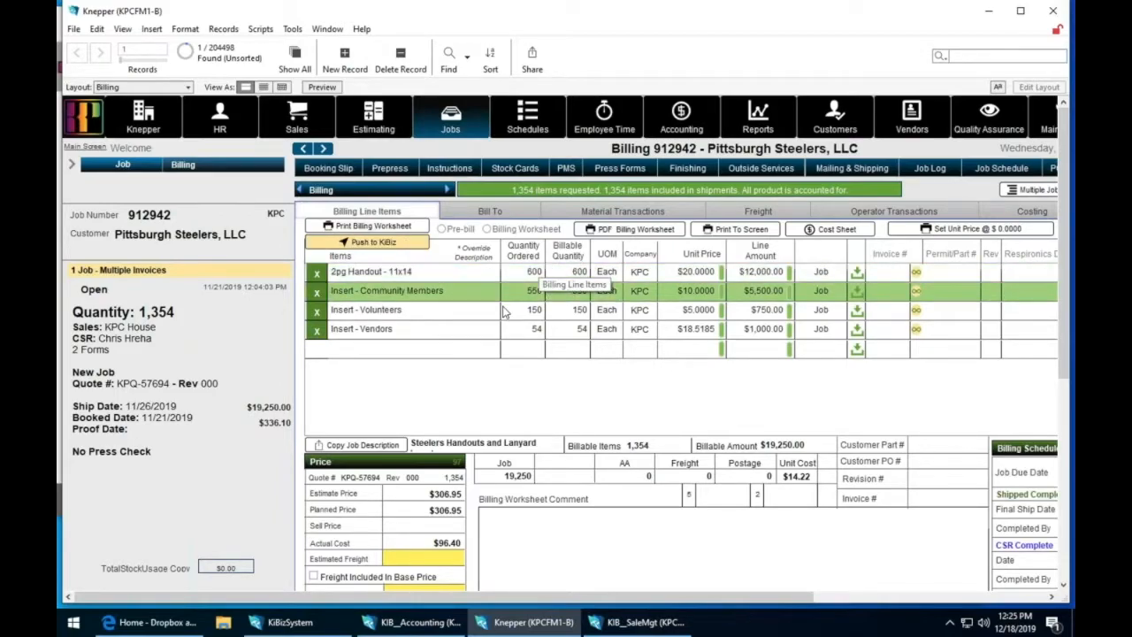
pyautogui.click(505, 311)
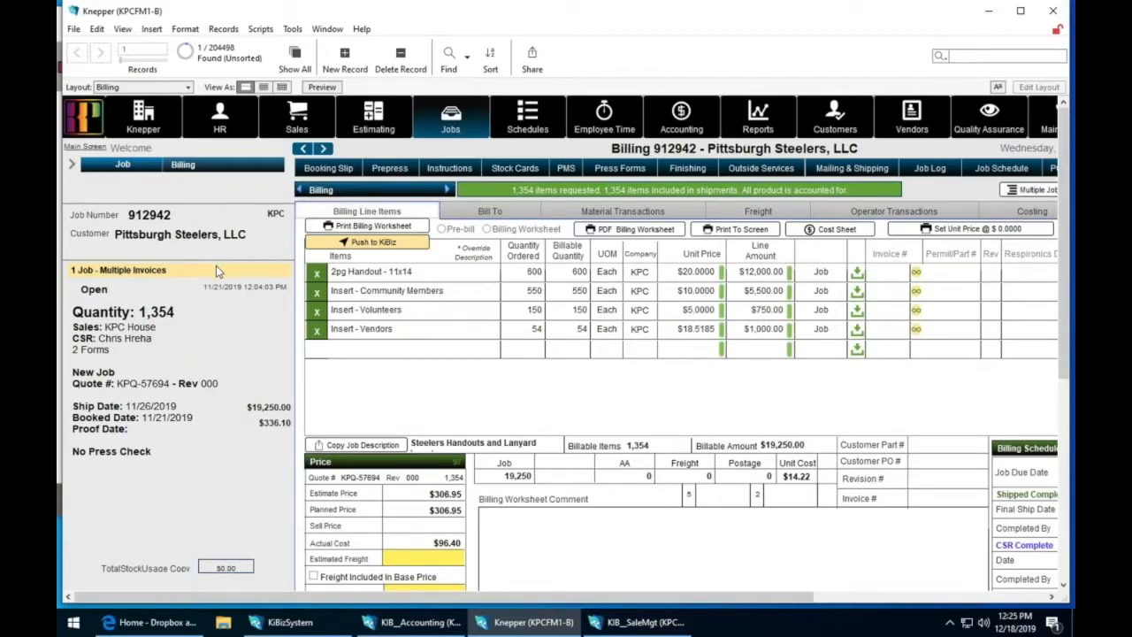
# - Push the 2pg Handout - 11x14 and Insert - Volunteers items to KiBiz on one new invoice and dismiss the sync message
pyautogui.click(350, 247)
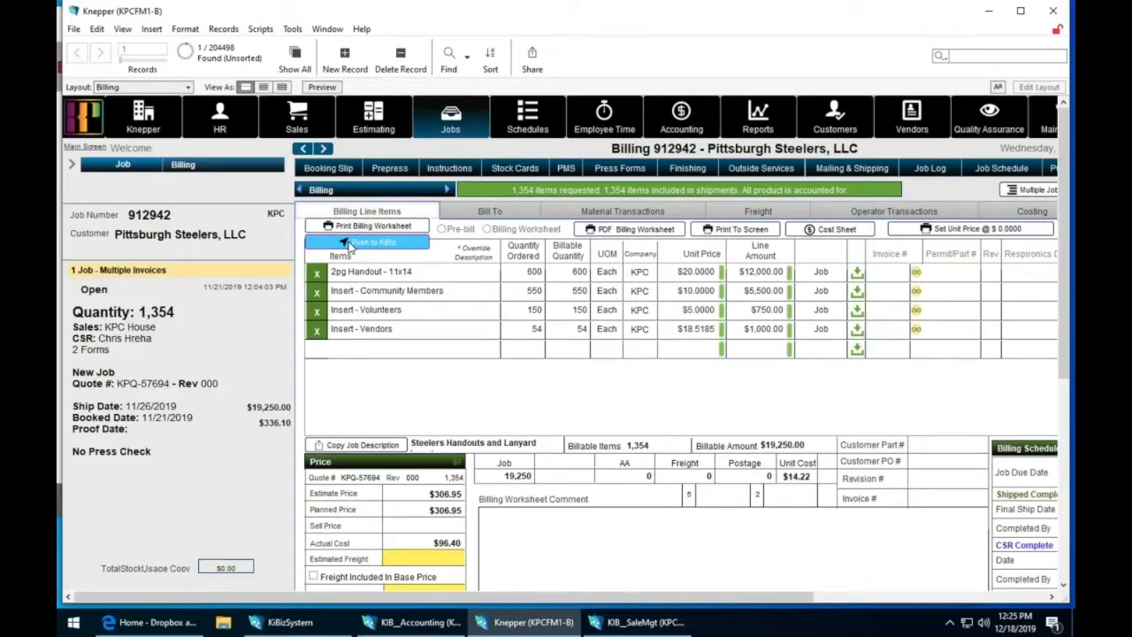
pyautogui.click(349, 247)
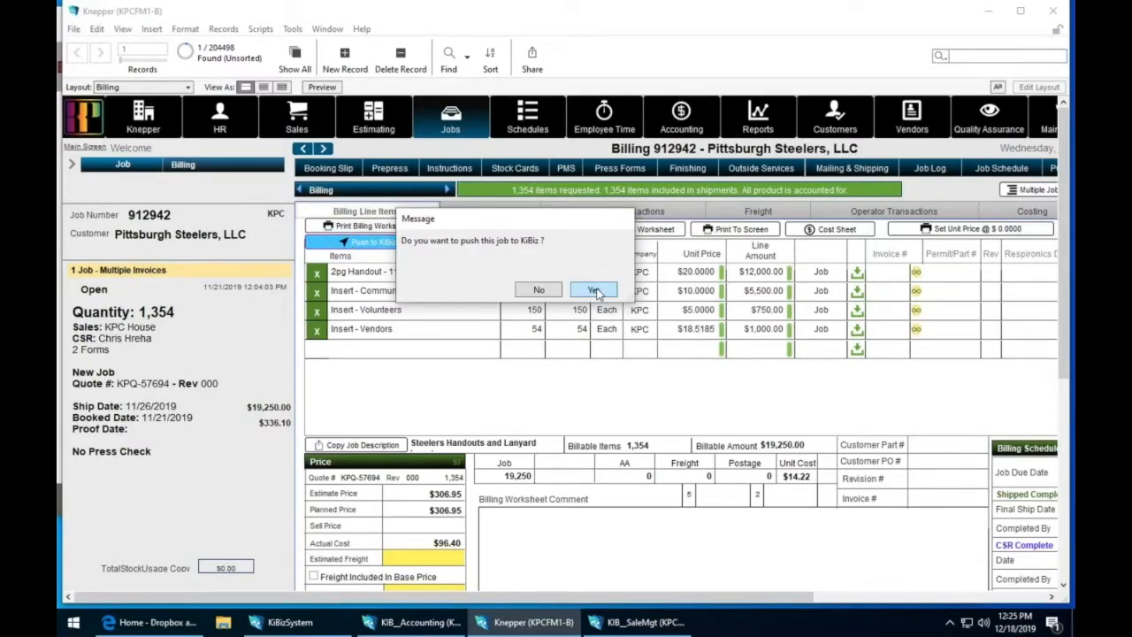
pyautogui.click(595, 291)
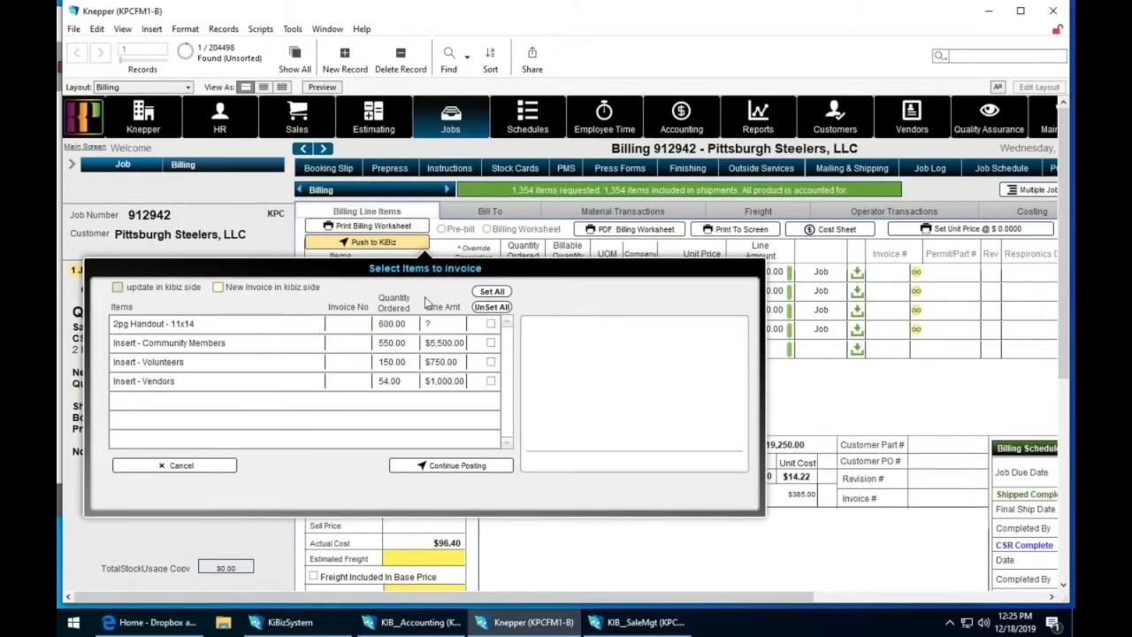
pyautogui.click(491, 325)
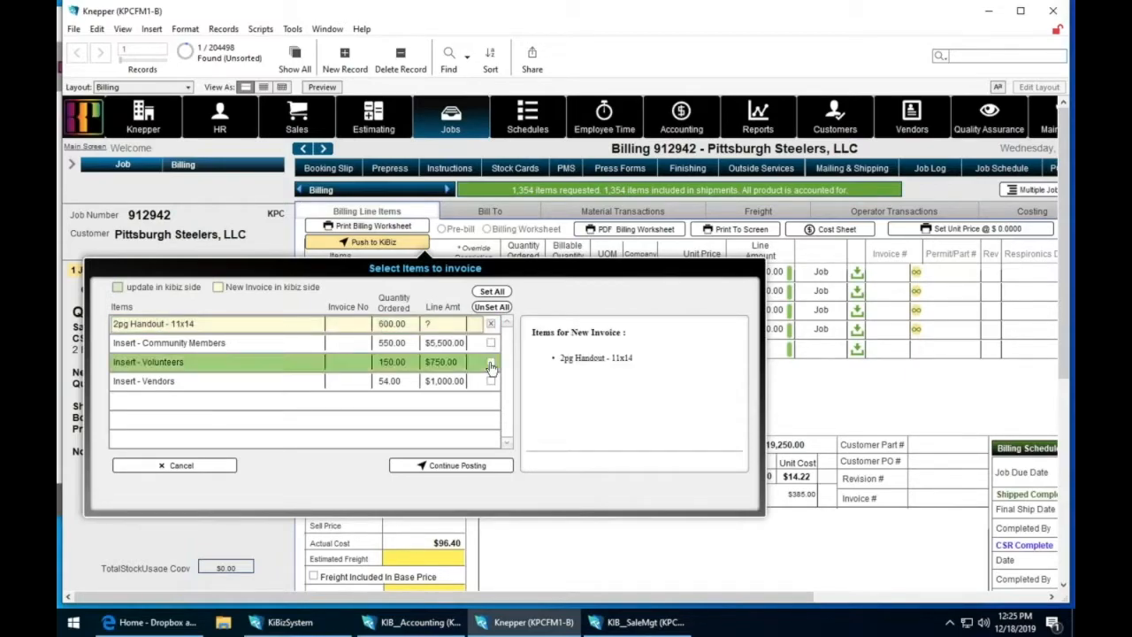
pyautogui.click(491, 362)
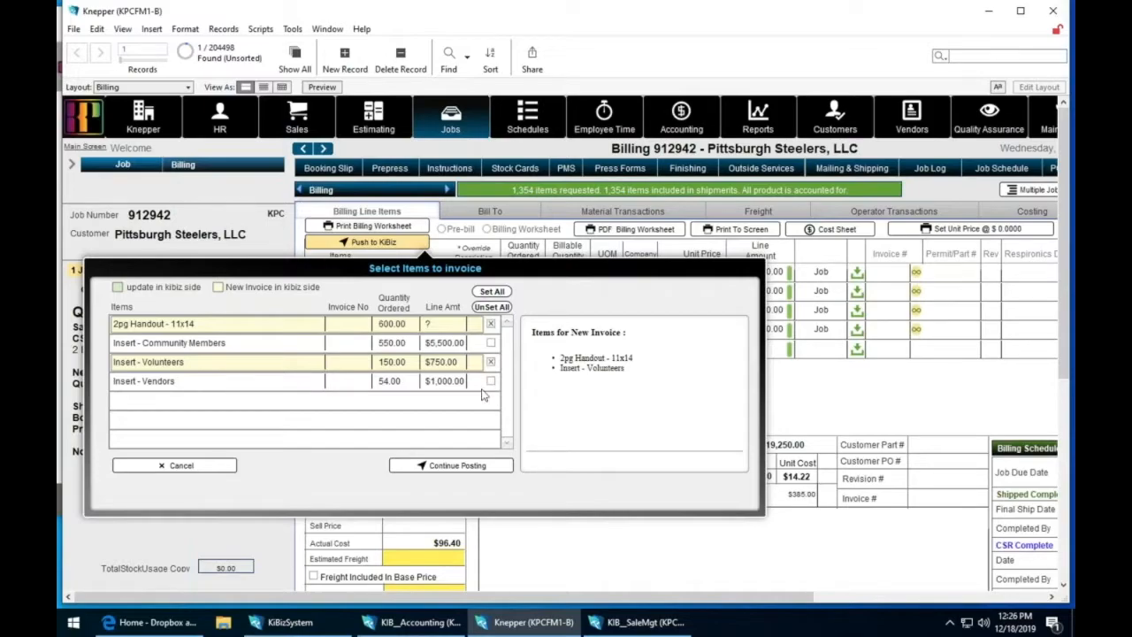
pyautogui.click(450, 471)
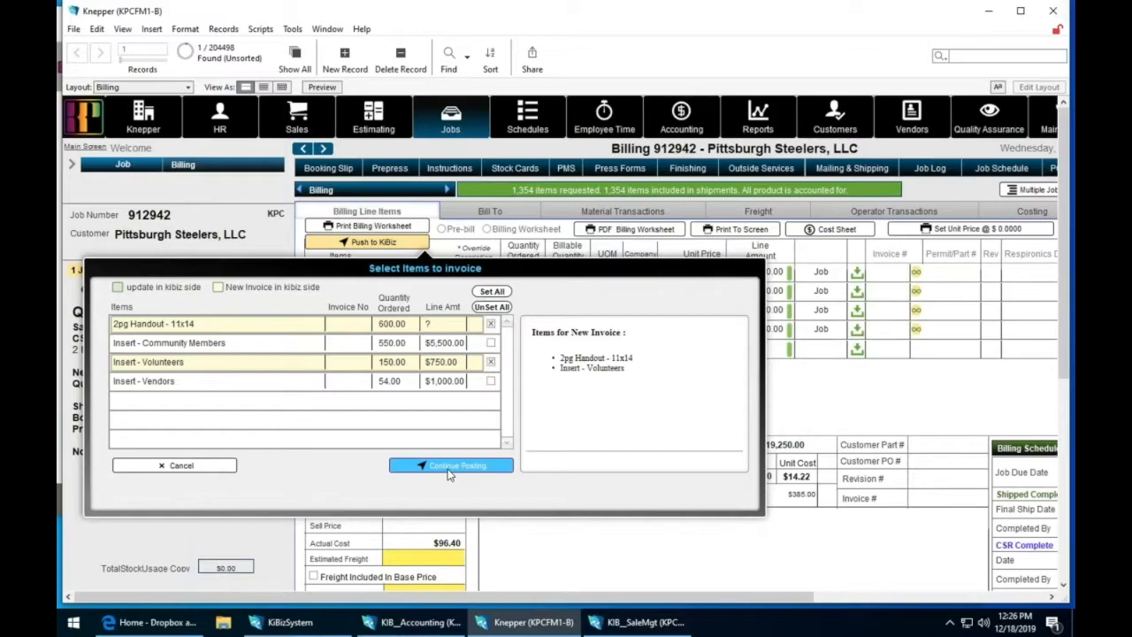
pyautogui.click(449, 474)
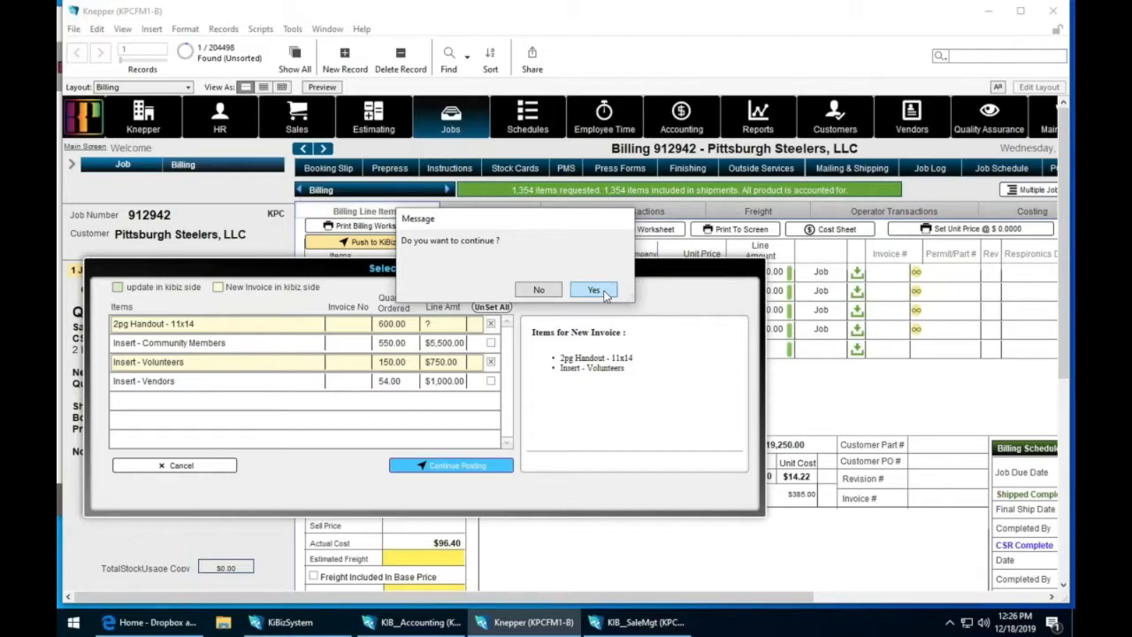
pyautogui.click(594, 290)
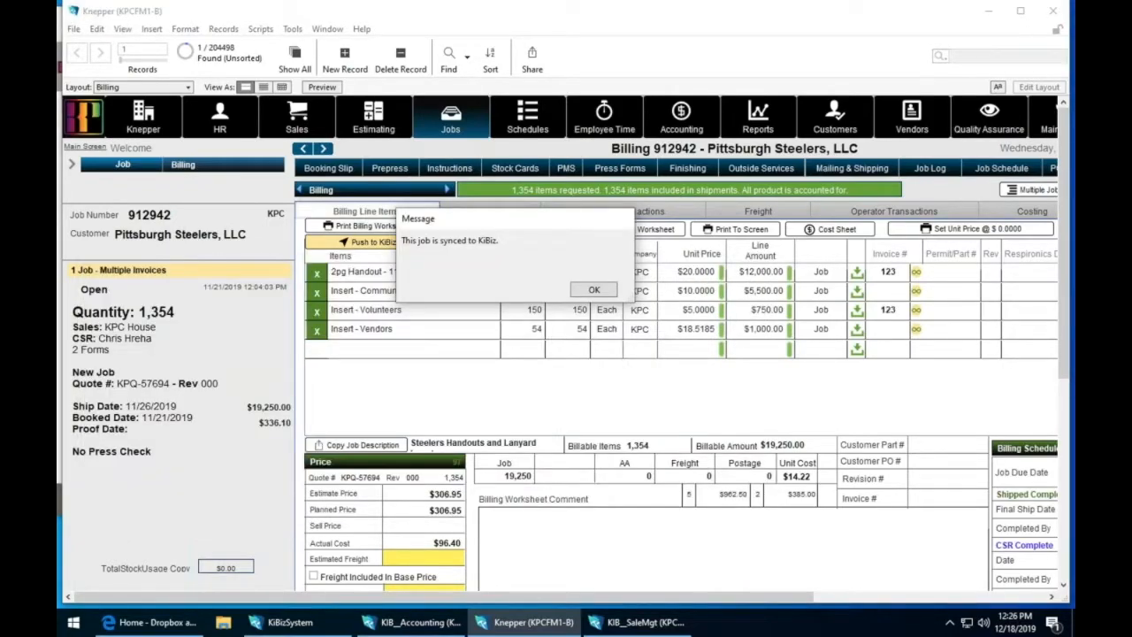
pyautogui.click(579, 292)
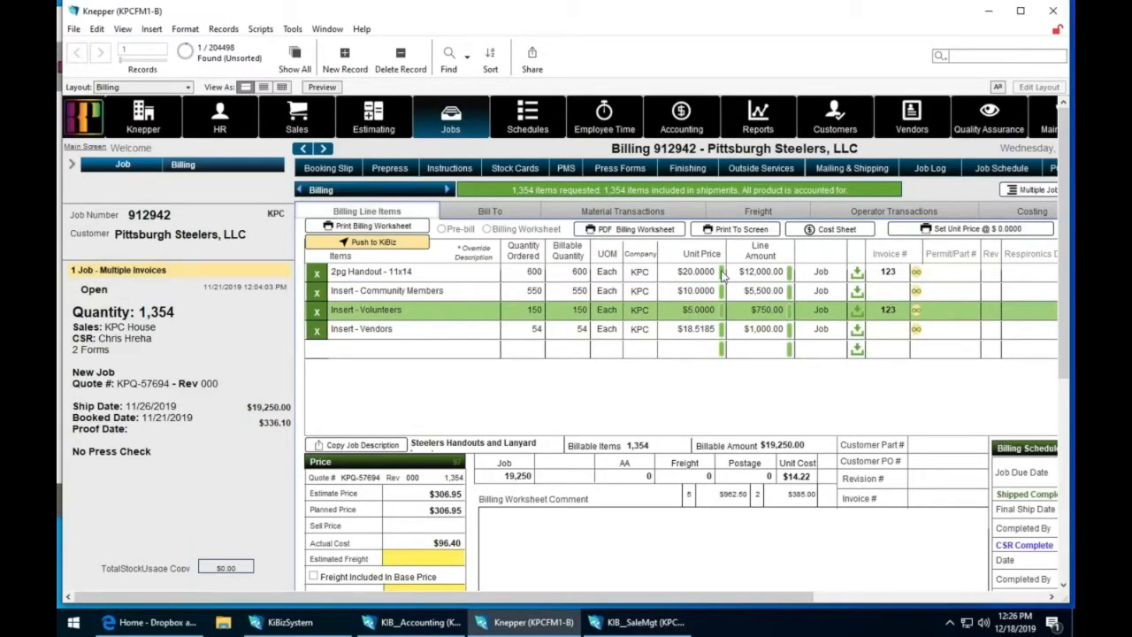
# - Push the job again, updating 2pg Handout - 11x14 and Insert - Volunteers and putting Insert - Community Members on a new invoice
pyautogui.click(382, 244)
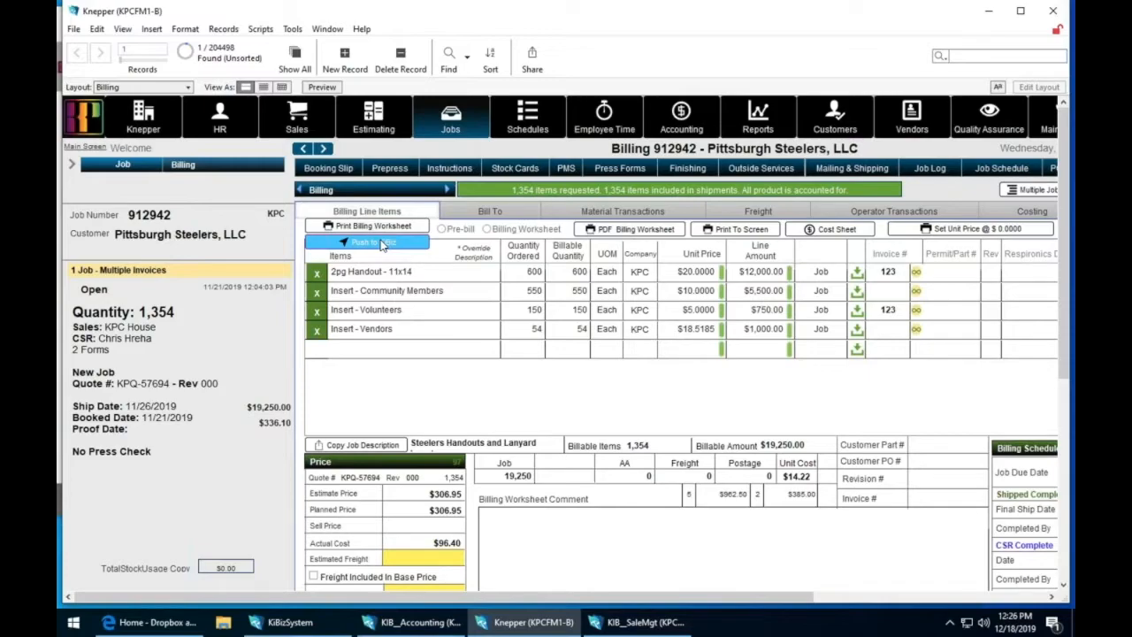
pyautogui.click(382, 246)
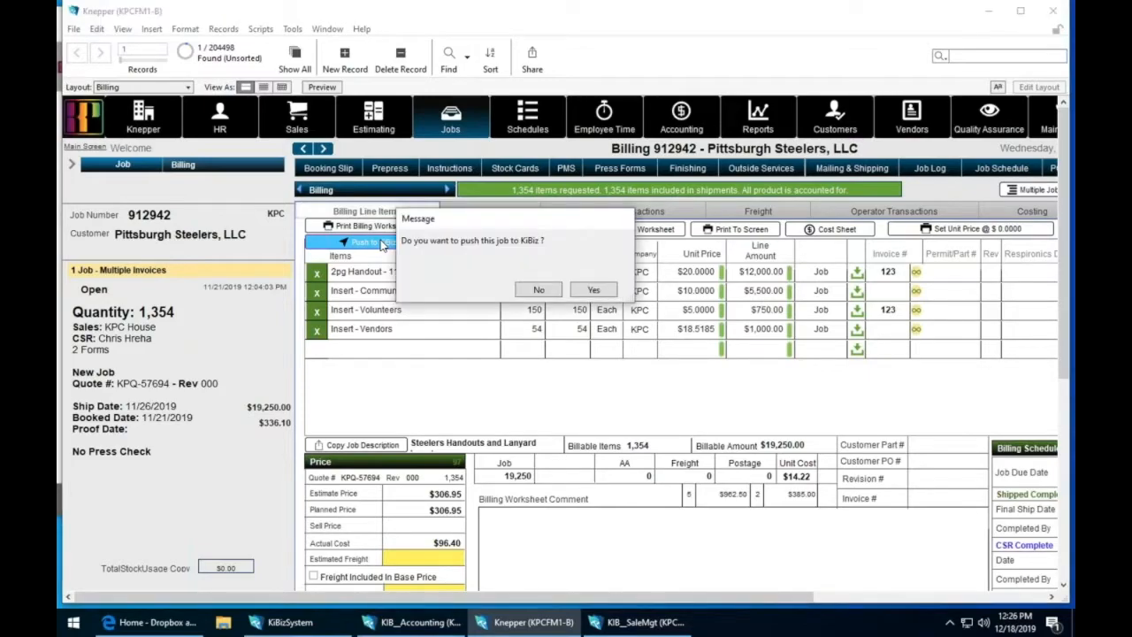
pyautogui.click(589, 291)
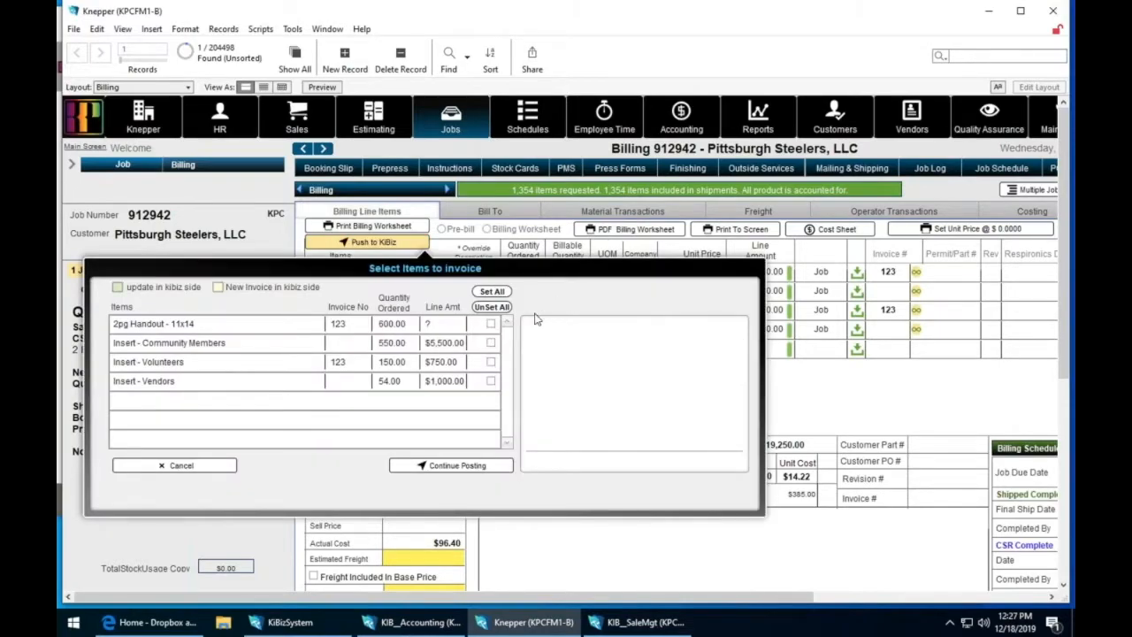
pyautogui.click(492, 324)
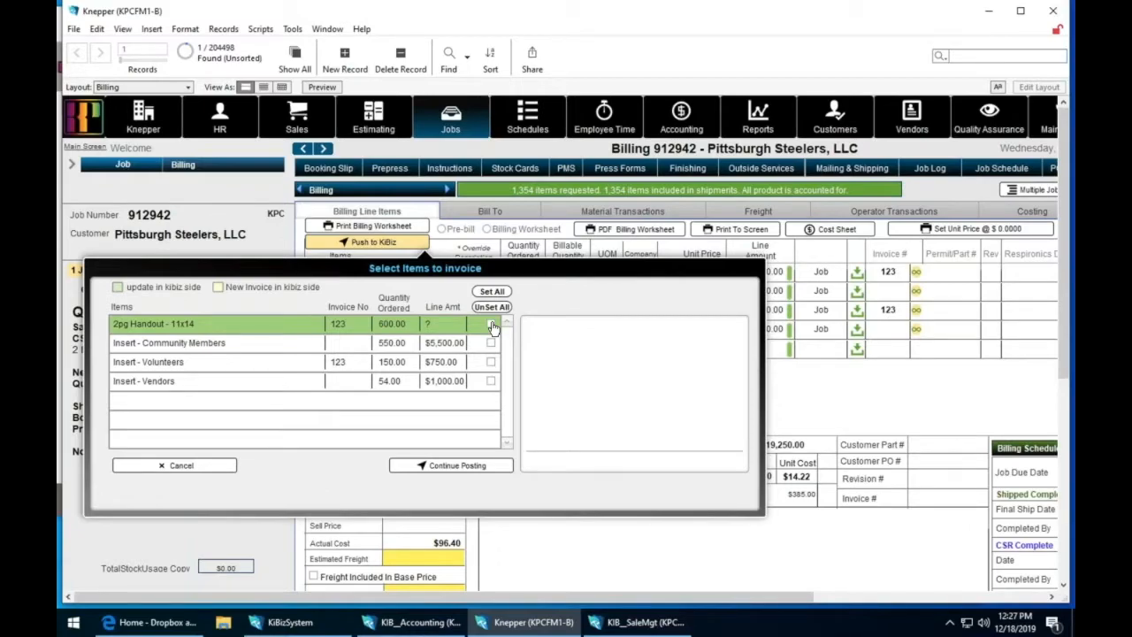
pyautogui.click(491, 364)
pyautogui.click(491, 345)
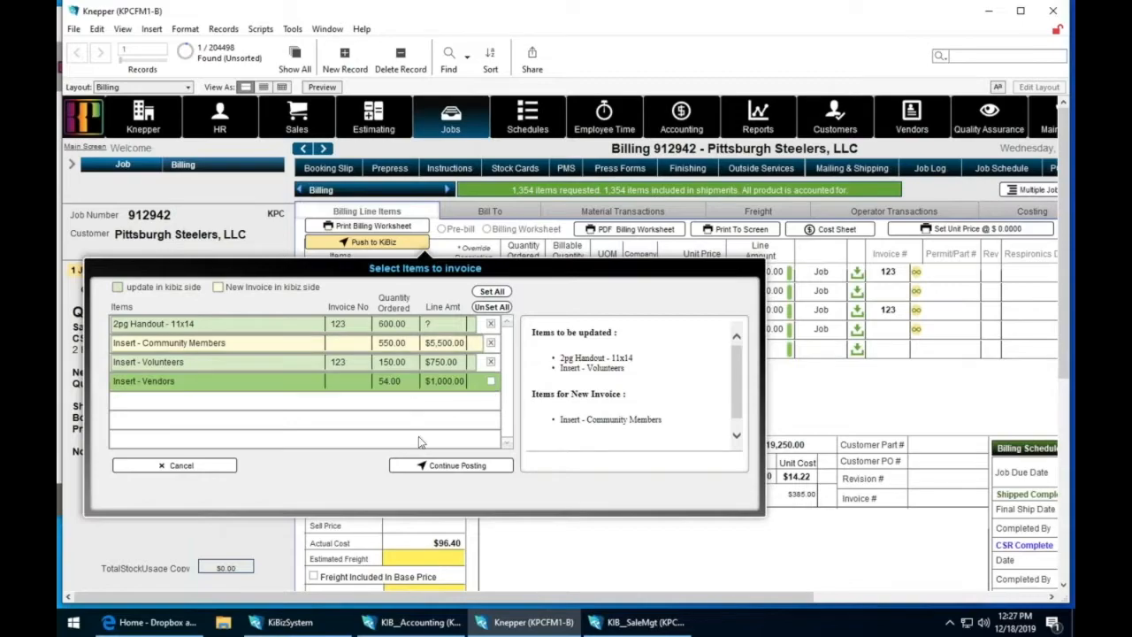
pyautogui.click(427, 470)
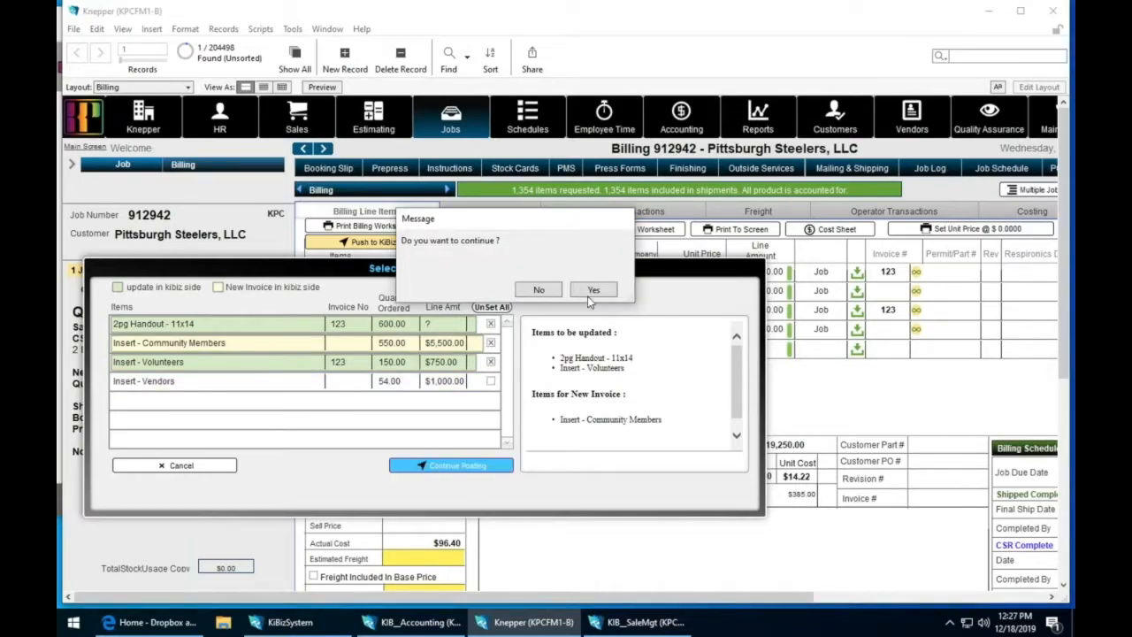
pyautogui.click(595, 290)
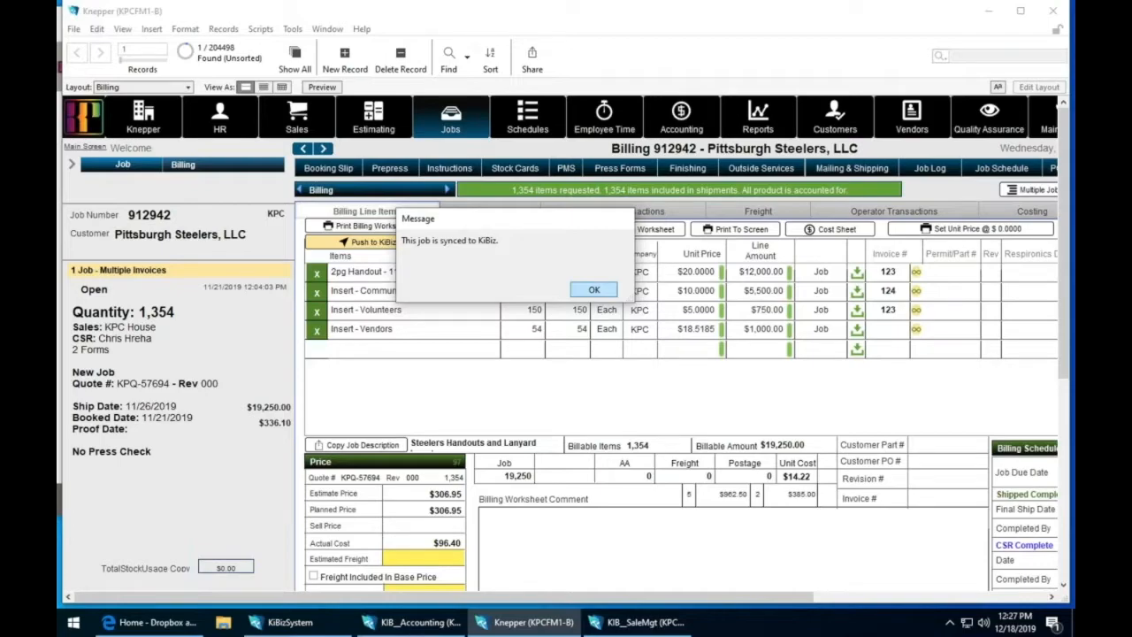
pyautogui.click(594, 291)
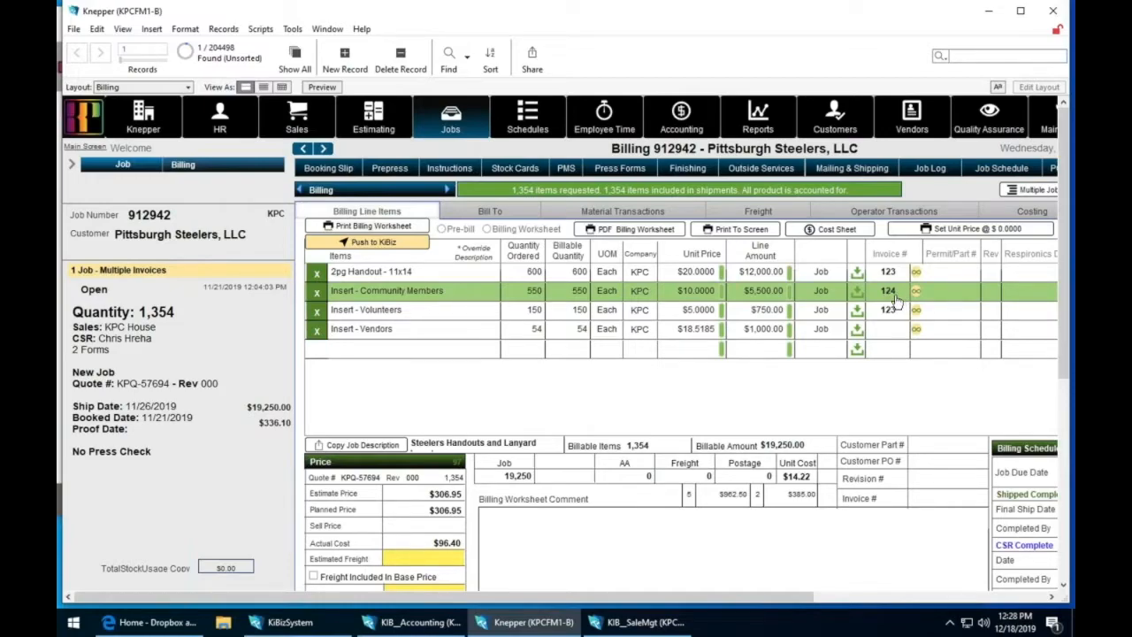
# - Check the KiBiz invoices linked to the Insert - Community Members and 2pg Handout - 11x14 lines, returning to the job's billing
pyautogui.click(891, 297)
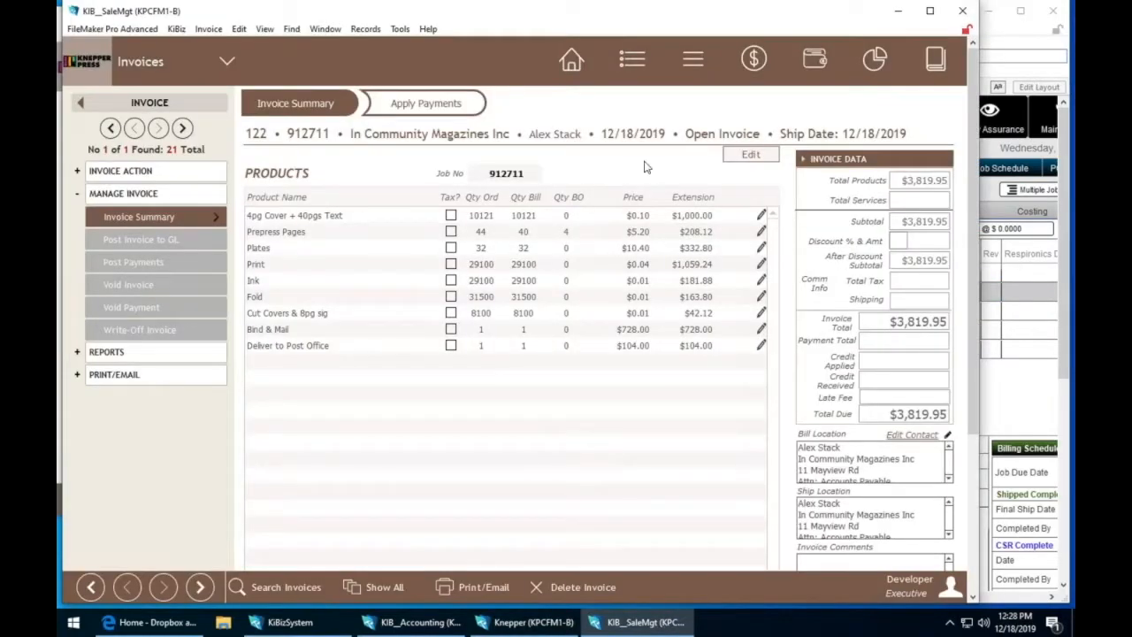
pyautogui.click(506, 173)
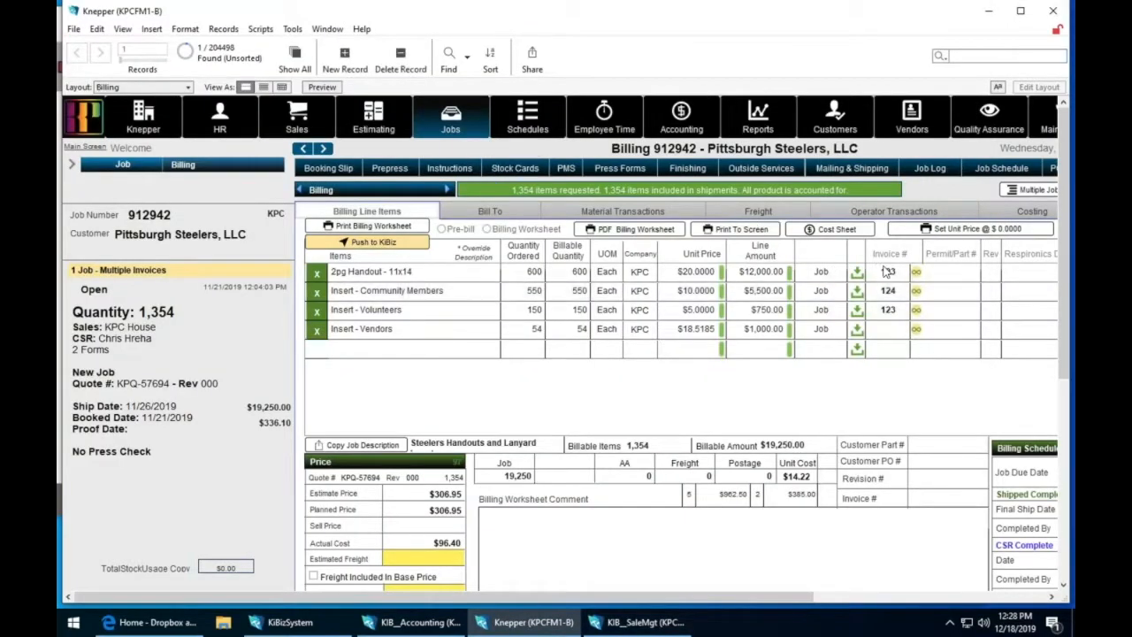
pyautogui.click(889, 272)
pyautogui.click(892, 274)
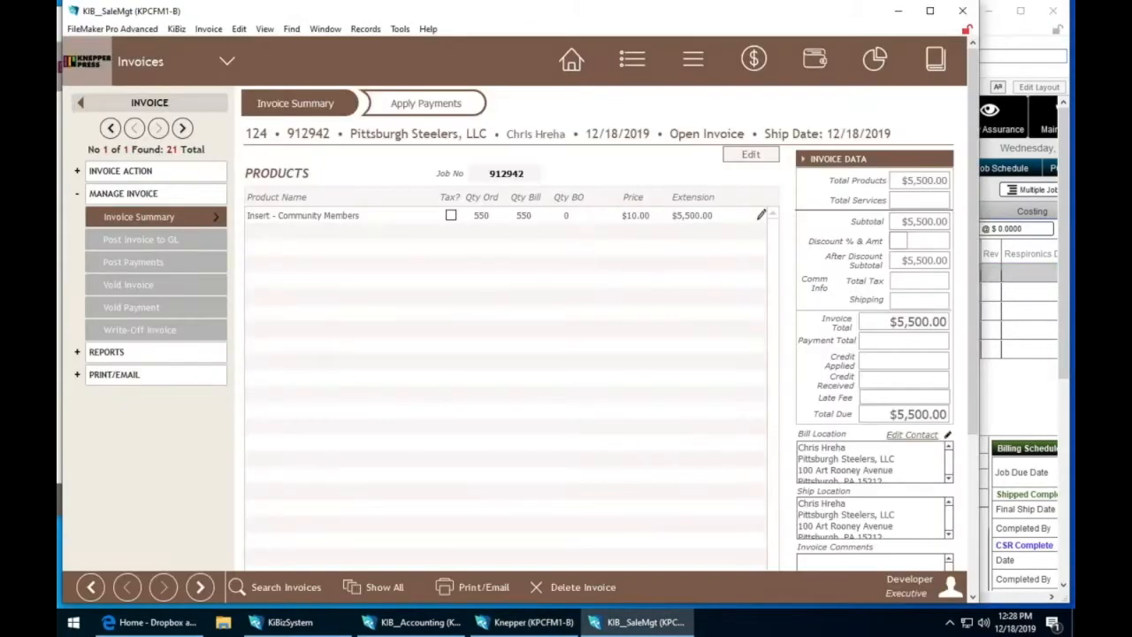
pyautogui.click(501, 174)
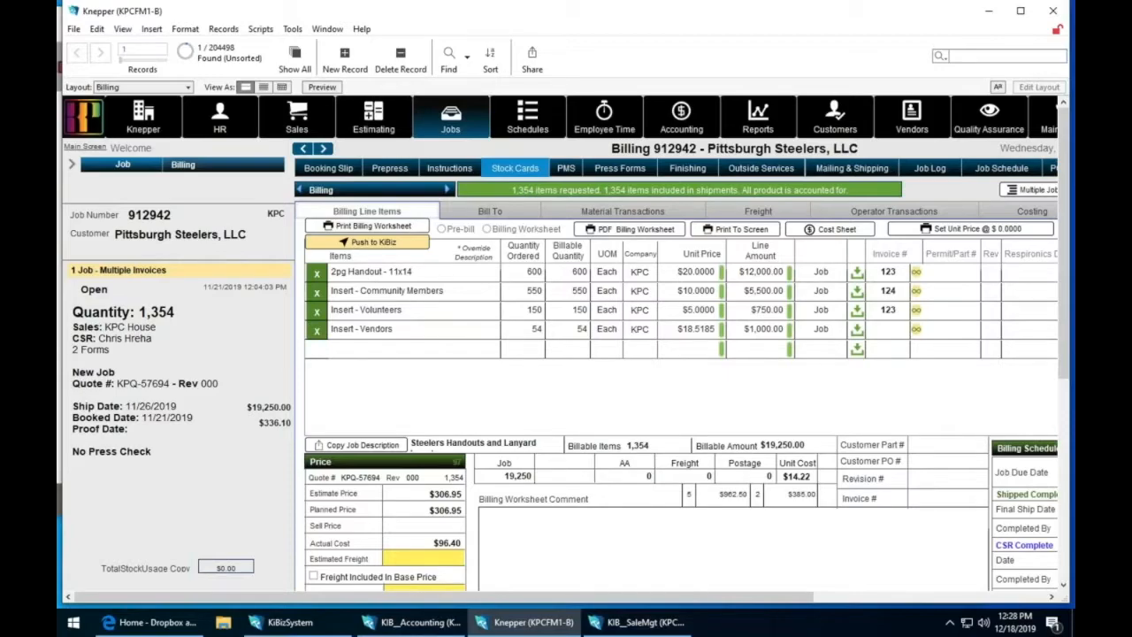
pyautogui.click(889, 273)
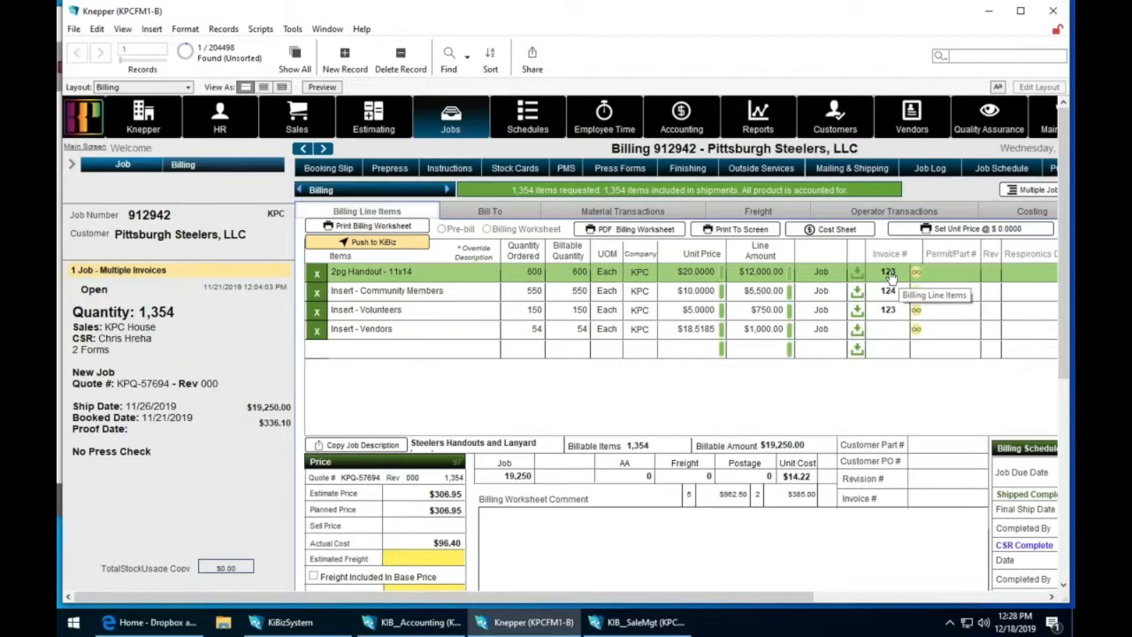
# - Start another KiBiz push and try selecting individual handout, community members and volunteers items for updating
pyautogui.click(397, 242)
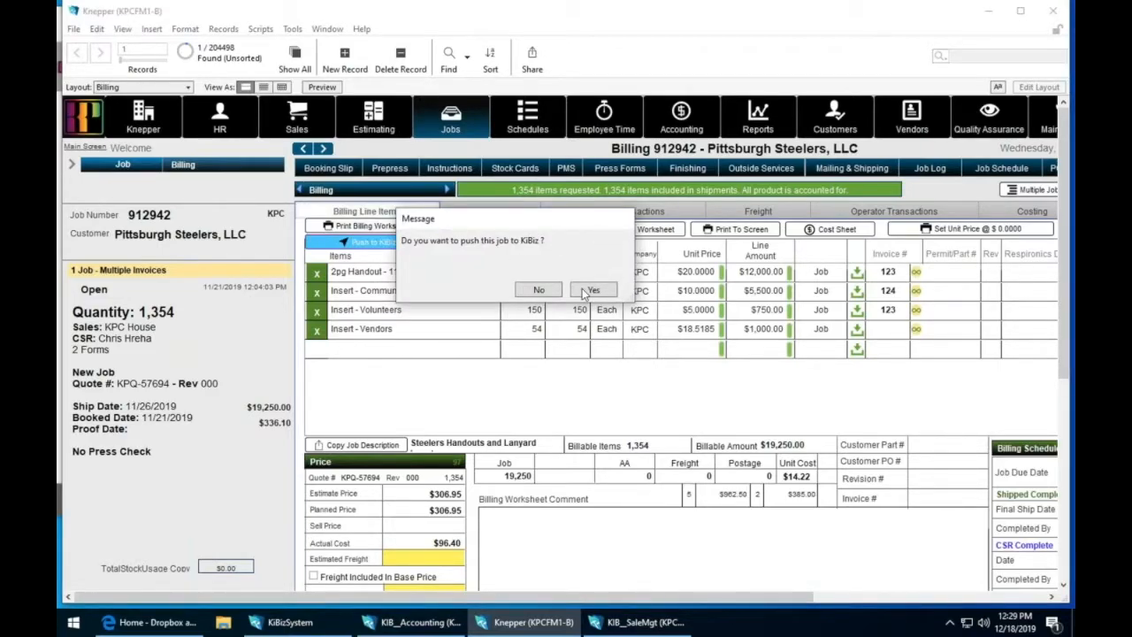
pyautogui.click(593, 290)
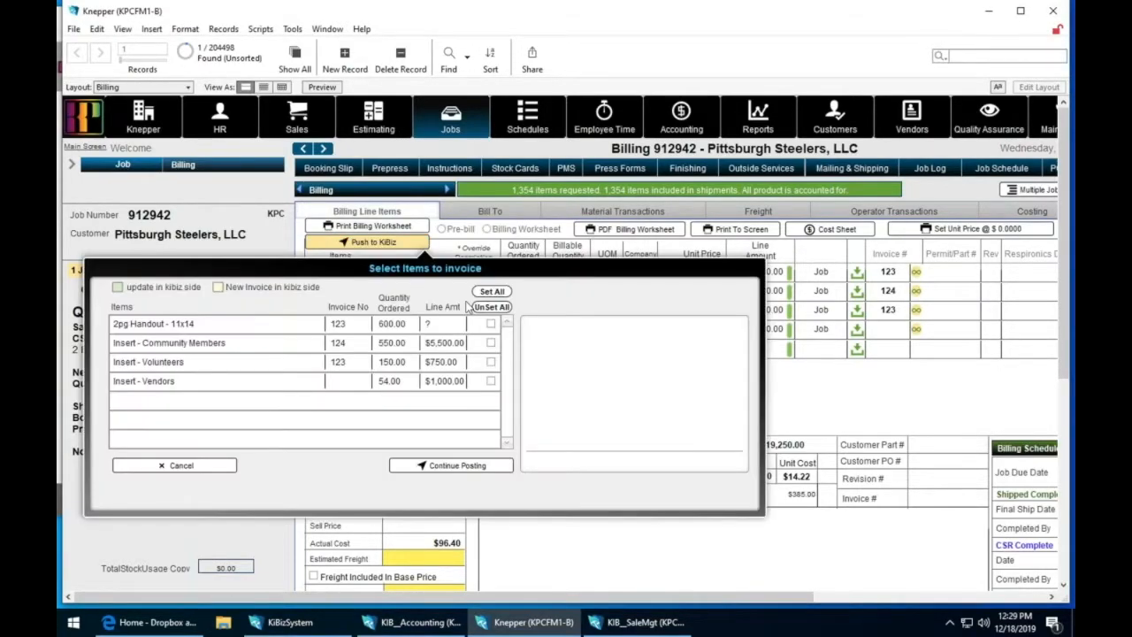
pyautogui.click(491, 324)
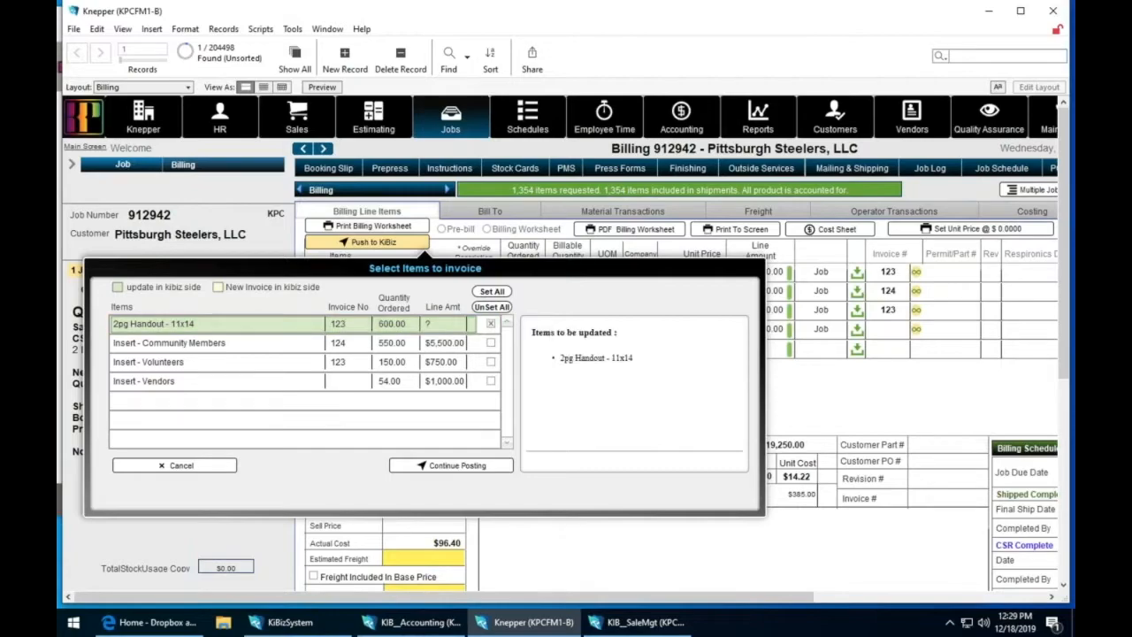
pyautogui.click(346, 326)
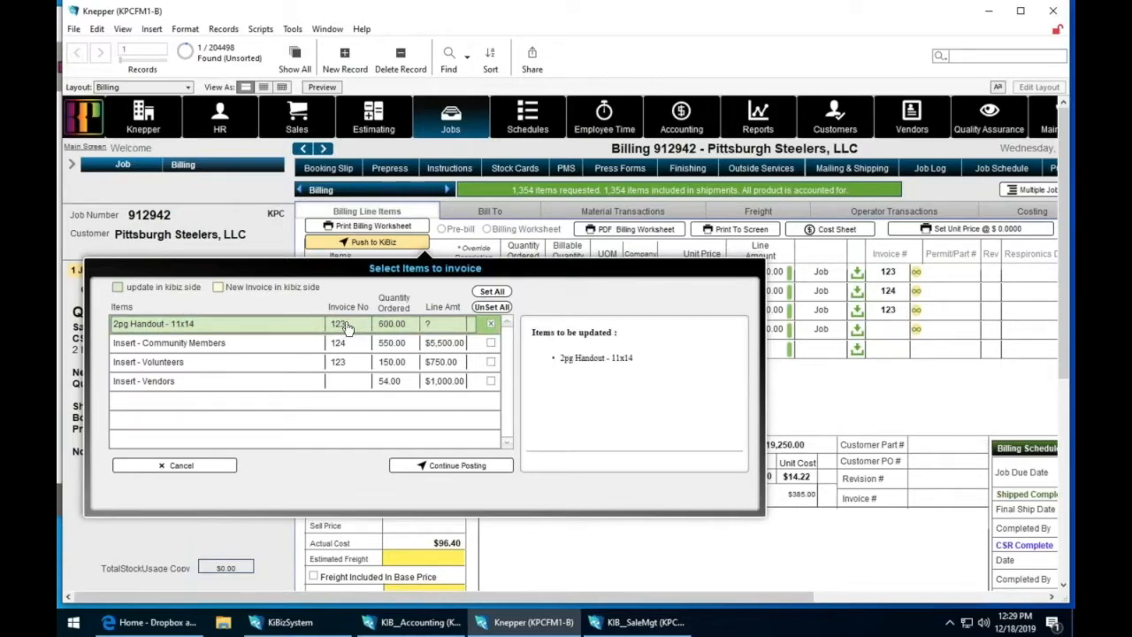
pyautogui.click(340, 347)
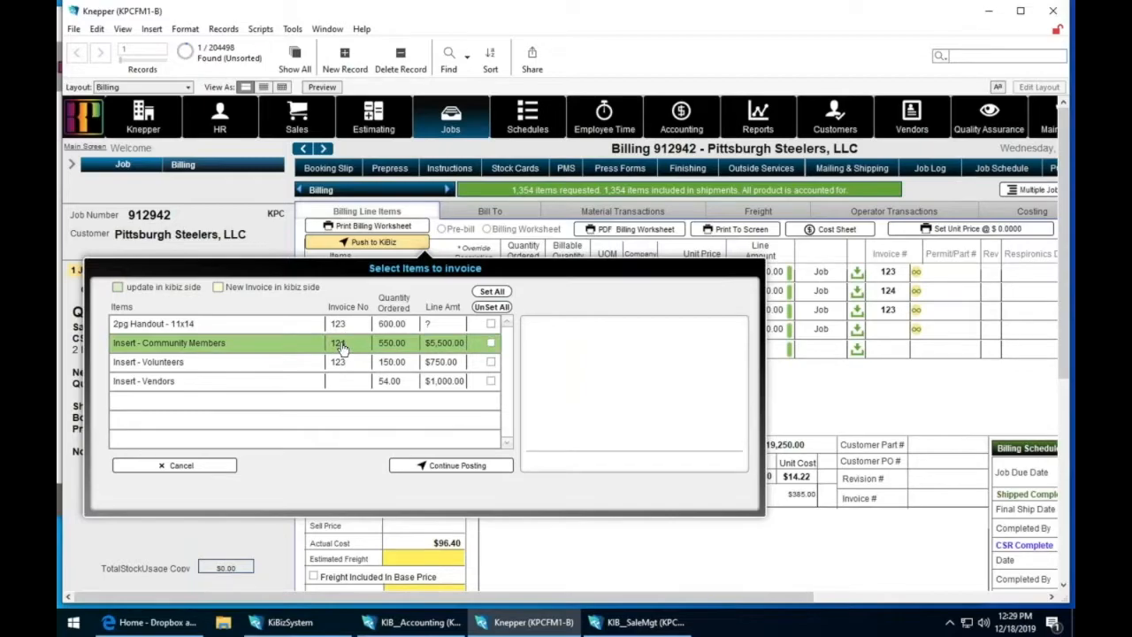
pyautogui.click(342, 347)
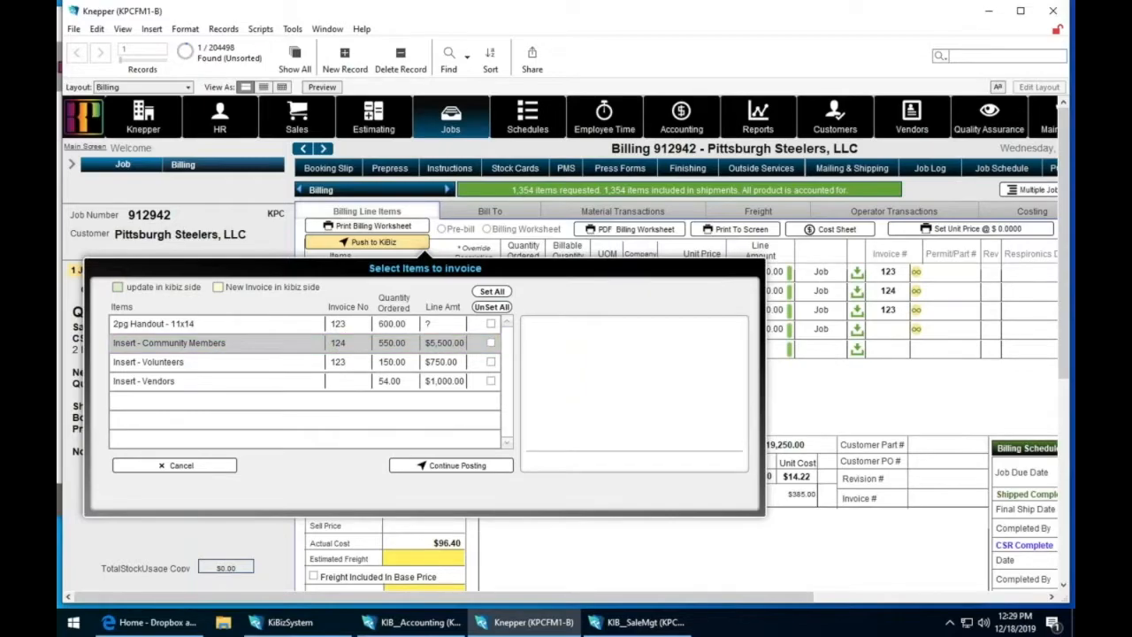
pyautogui.click(342, 365)
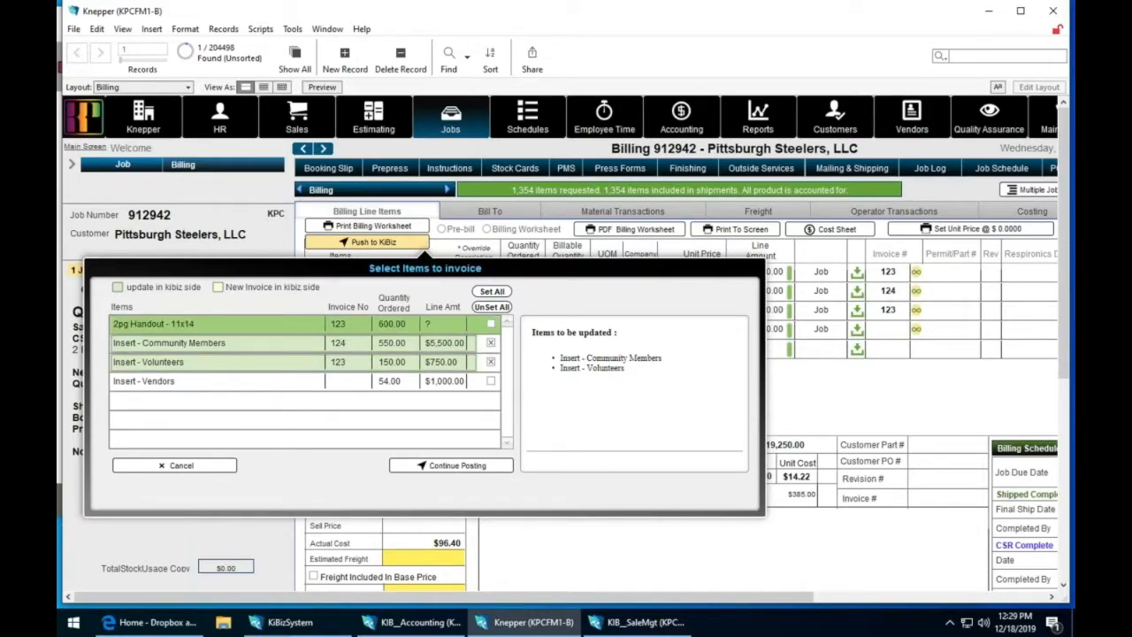
# - Try selecting all items for invoicing, clear the whole selection, and cancel the posting
pyautogui.click(494, 292)
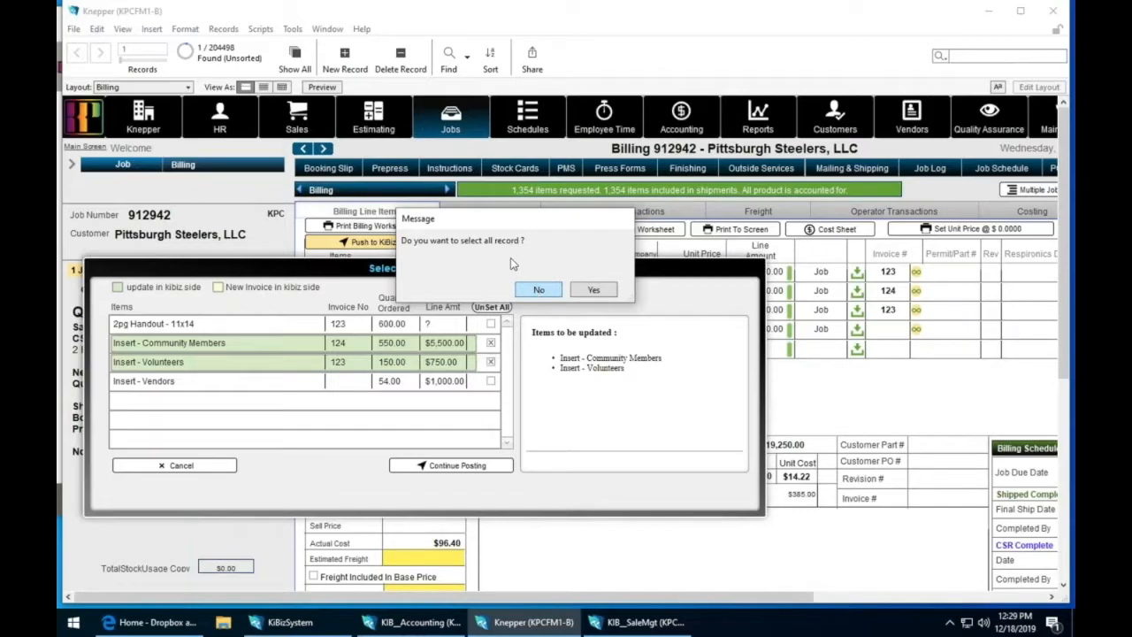
pyautogui.click(592, 290)
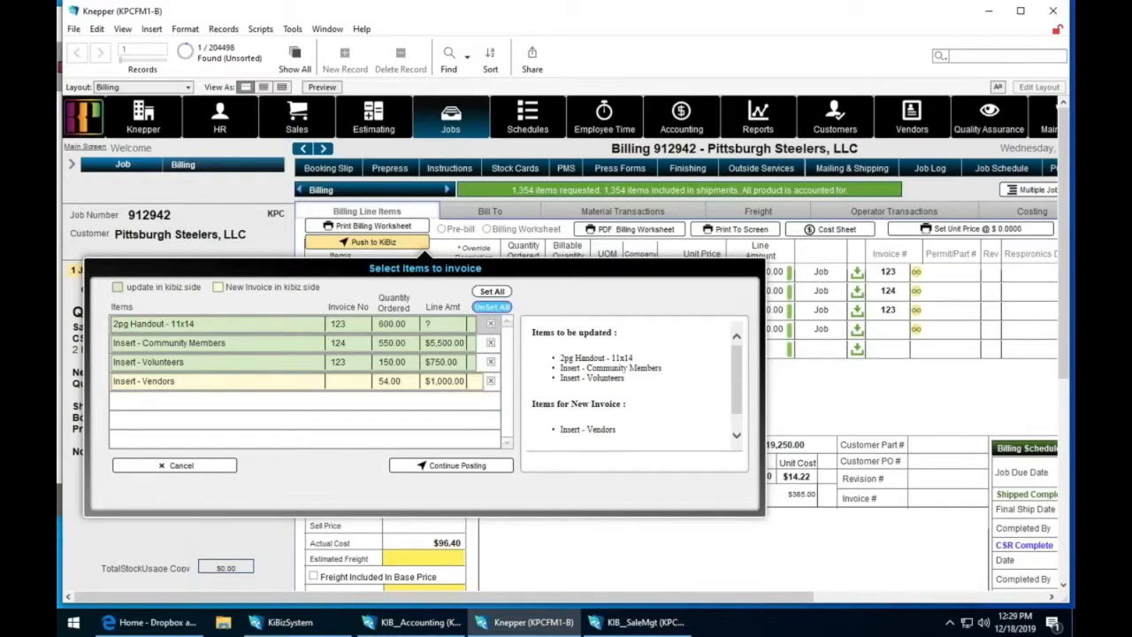
pyautogui.click(492, 307)
pyautogui.click(591, 288)
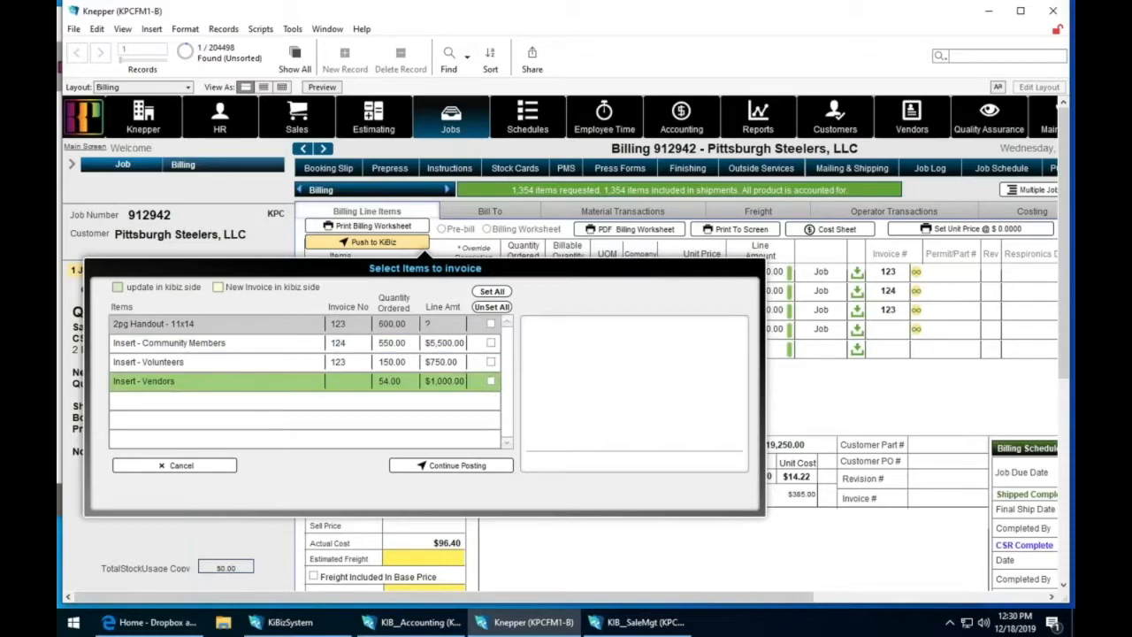
pyautogui.click(214, 467)
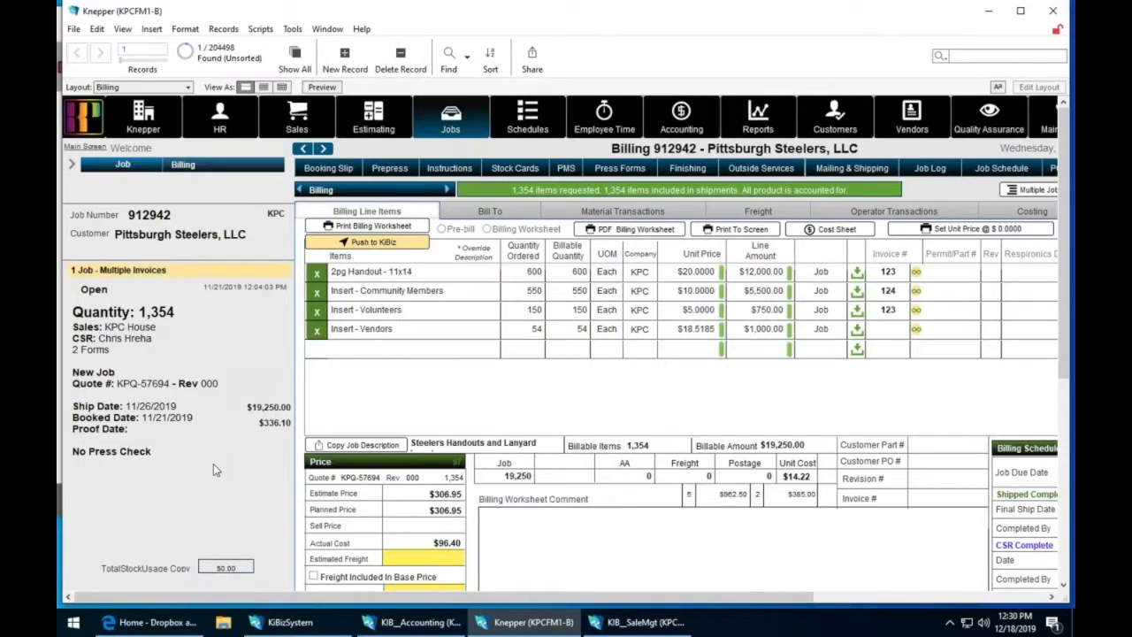
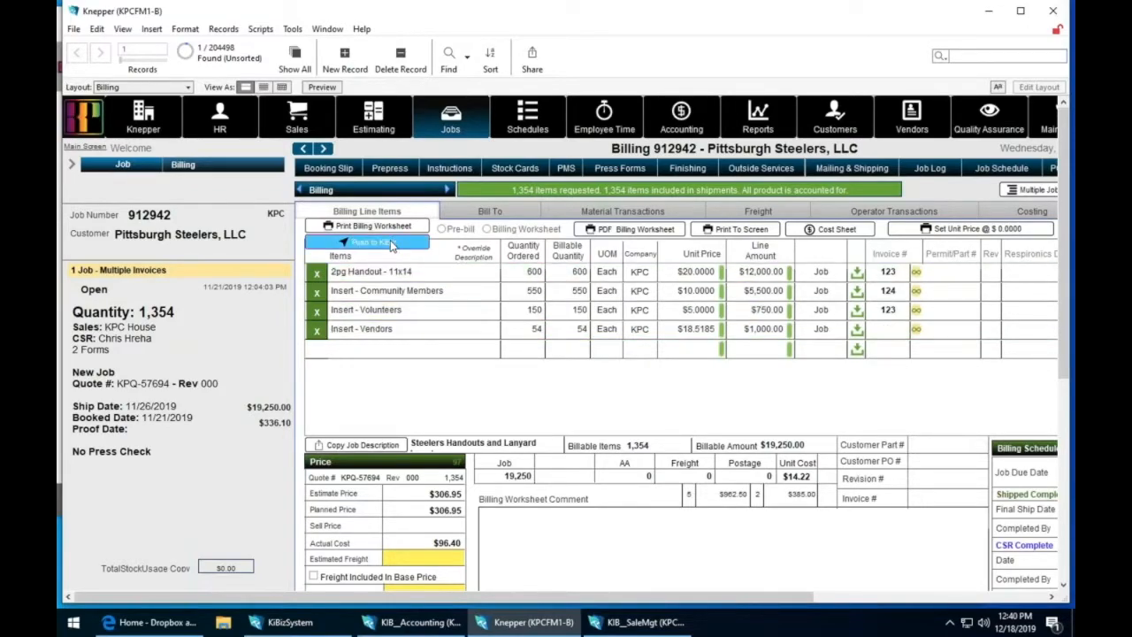
# - Push the job to KiBiz again, posting only Insert - Vendors on a new invoice
pyautogui.click(392, 246)
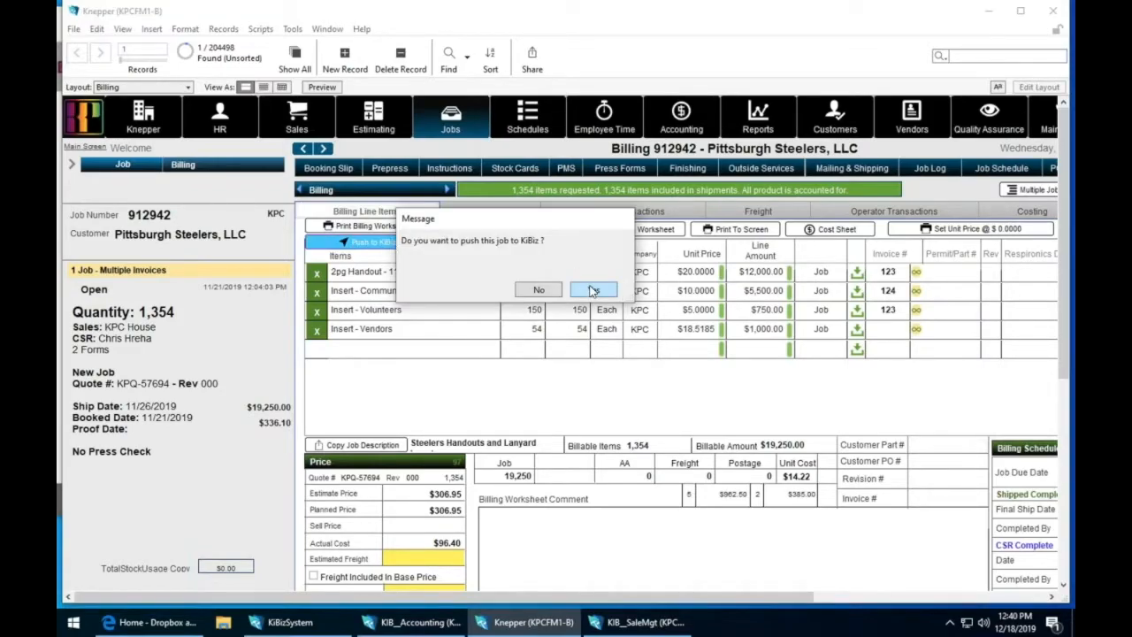
pyautogui.click(592, 290)
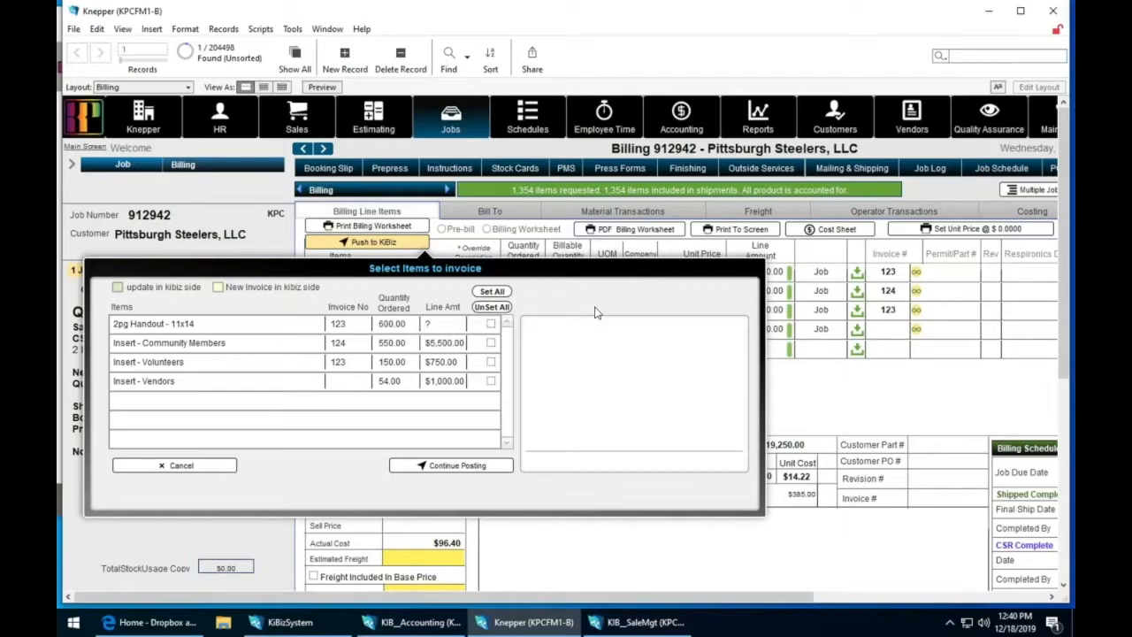
pyautogui.click(492, 382)
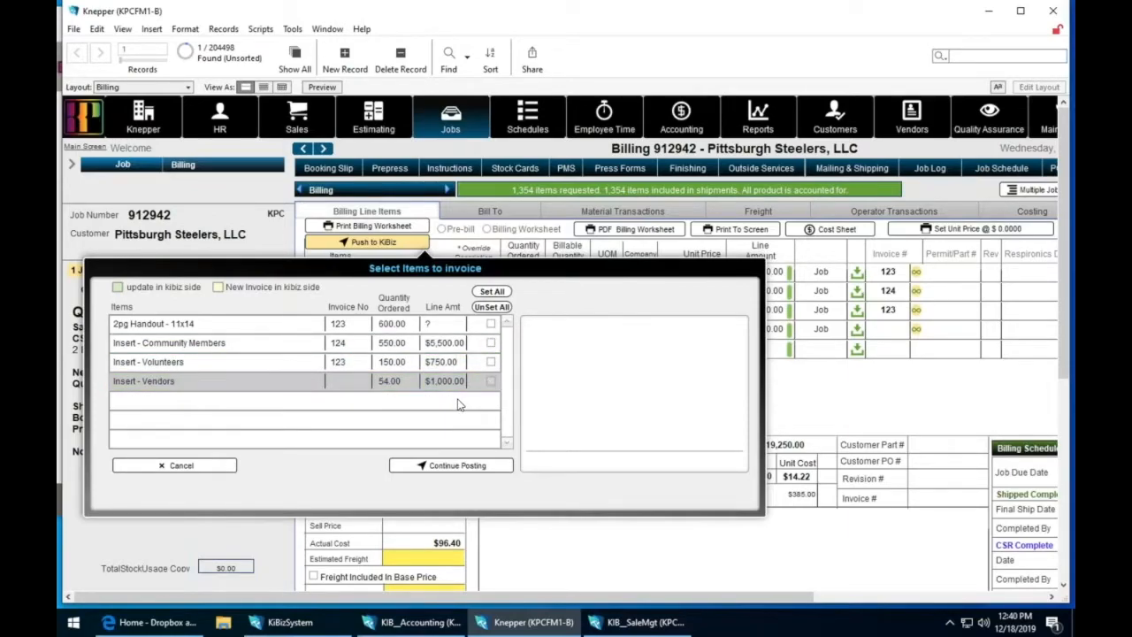
pyautogui.click(453, 467)
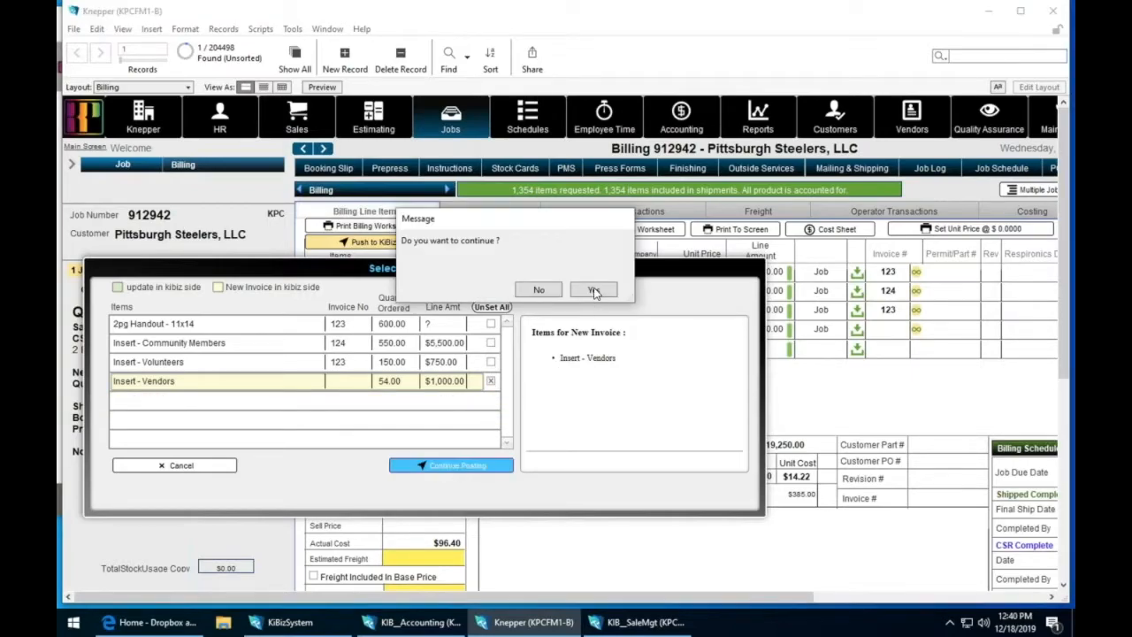
pyautogui.click(594, 291)
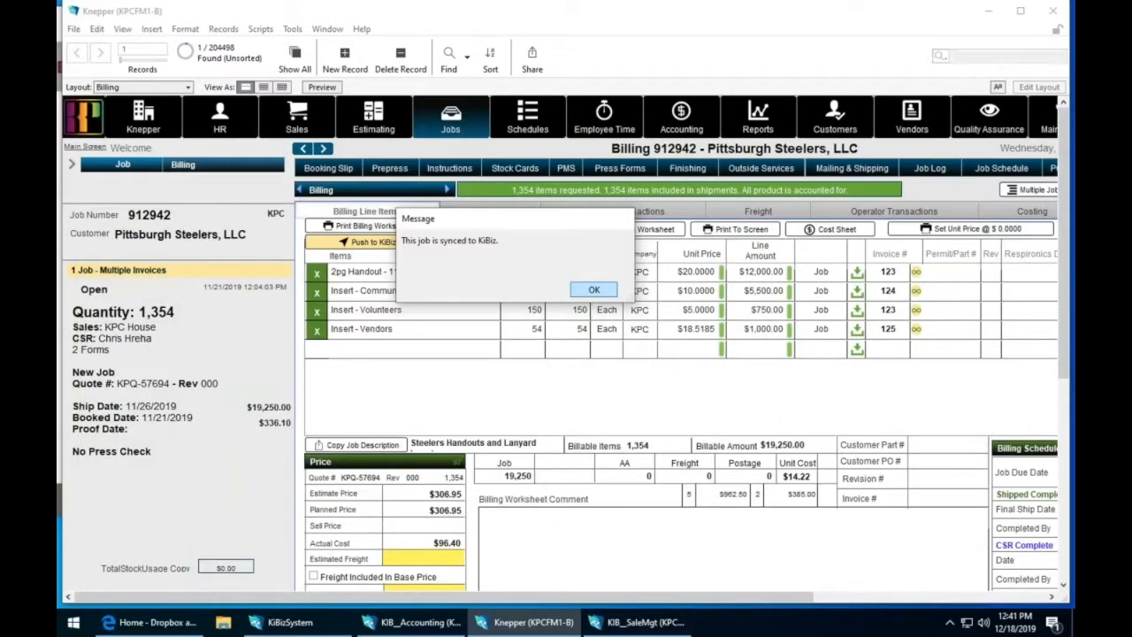
pyautogui.press('Return')
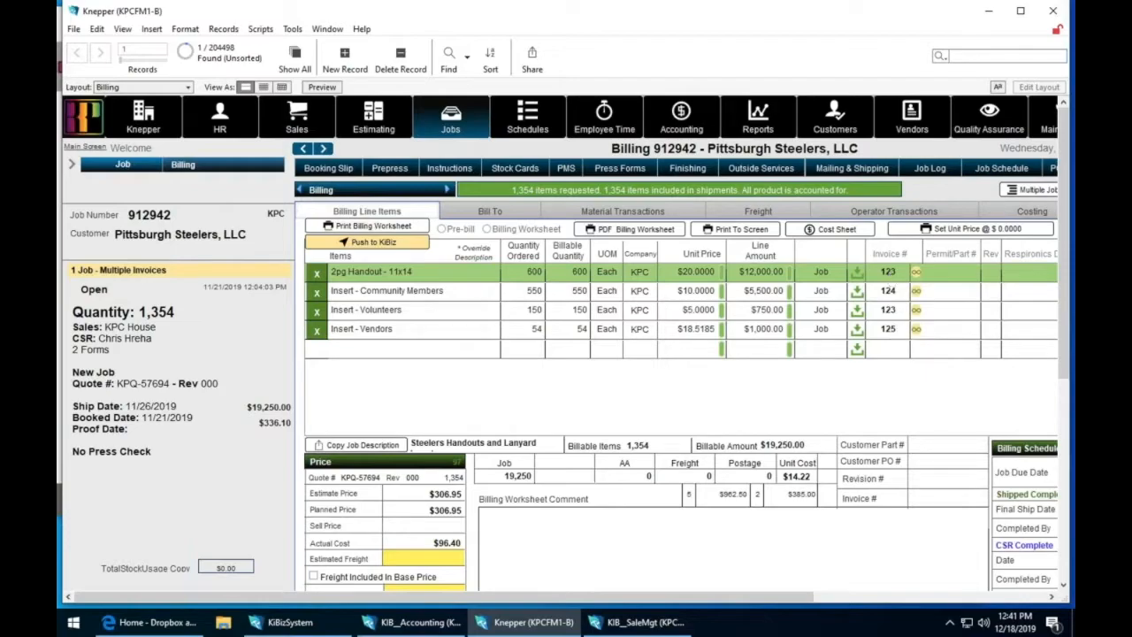
# - Check the KiBiz invoices linked to the 2pg Handout - 11x14 and Insert - Vendors lines, returning to the job's billing
pyautogui.click(890, 274)
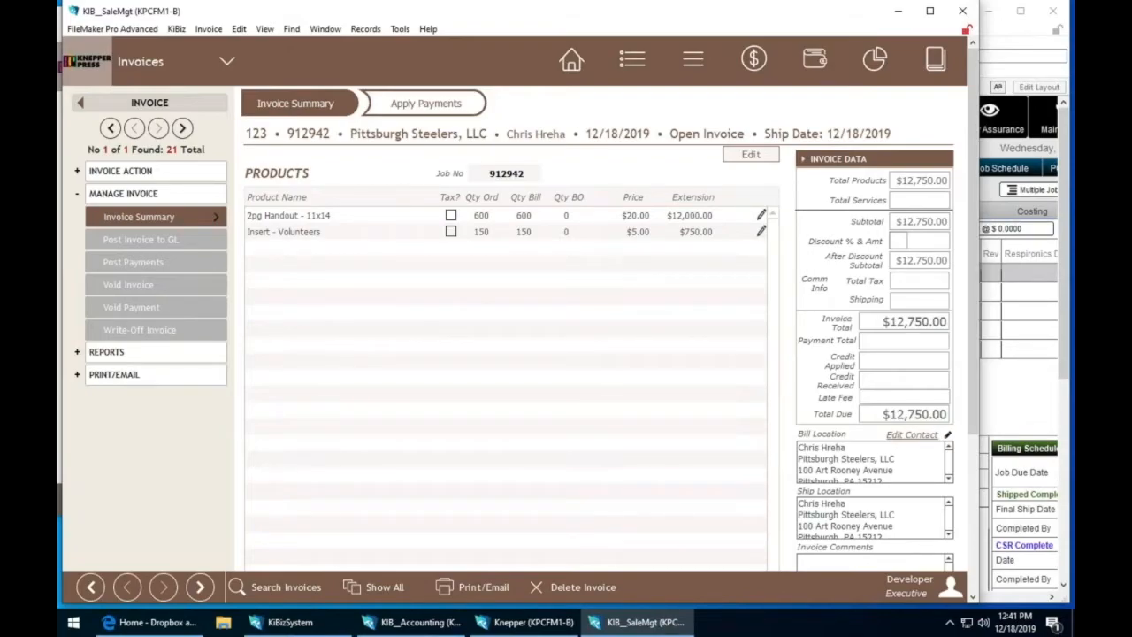
pyautogui.click(521, 176)
pyautogui.click(887, 329)
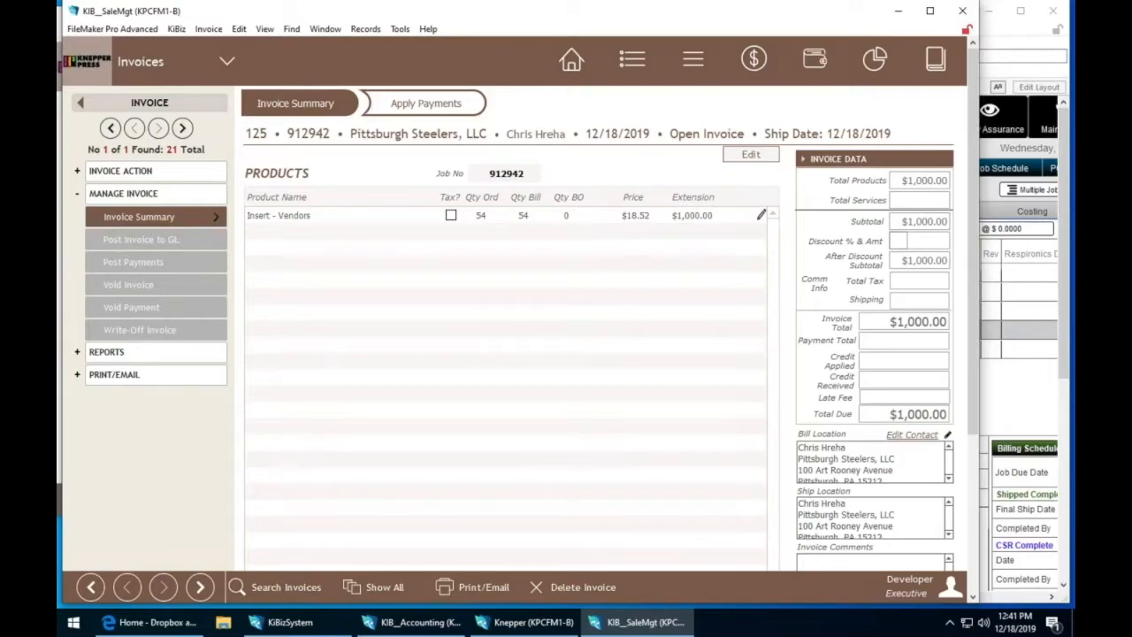
pyautogui.click(506, 174)
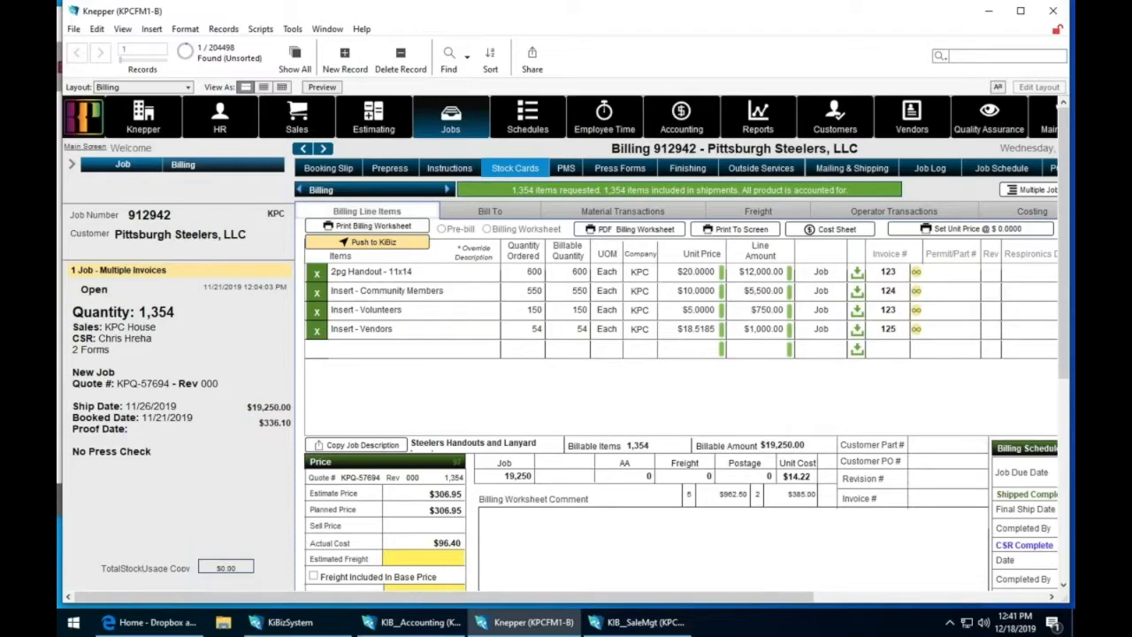
# - Set the billable quantity of the 2pg Handout - 11x14 line to 500, keeping Each as its unit
pyautogui.click(552, 277)
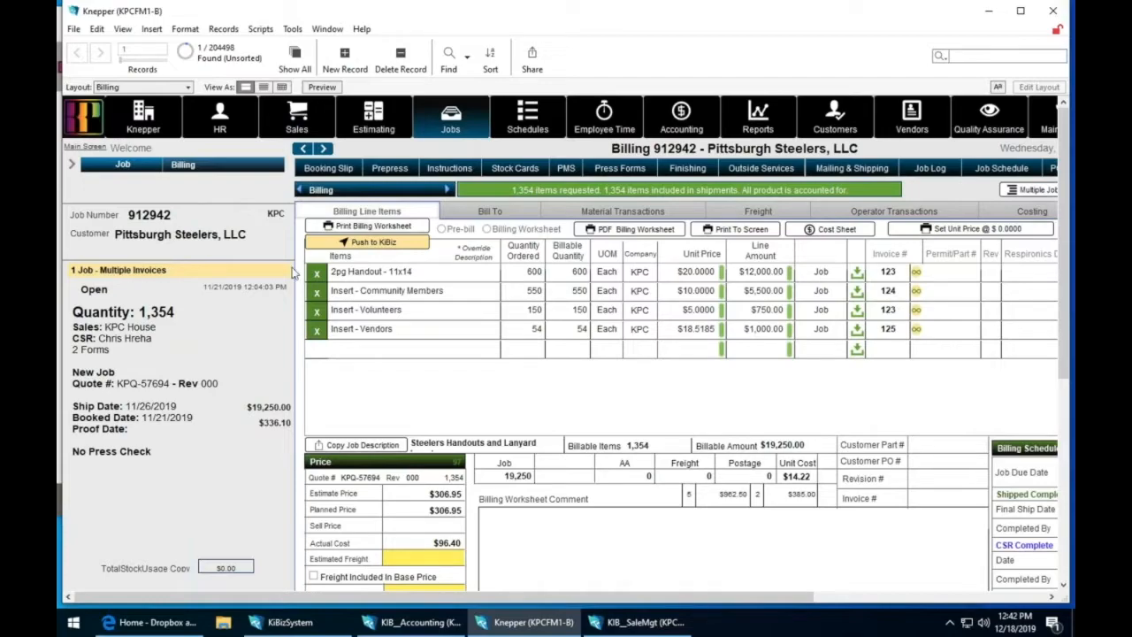
pyautogui.click(578, 275)
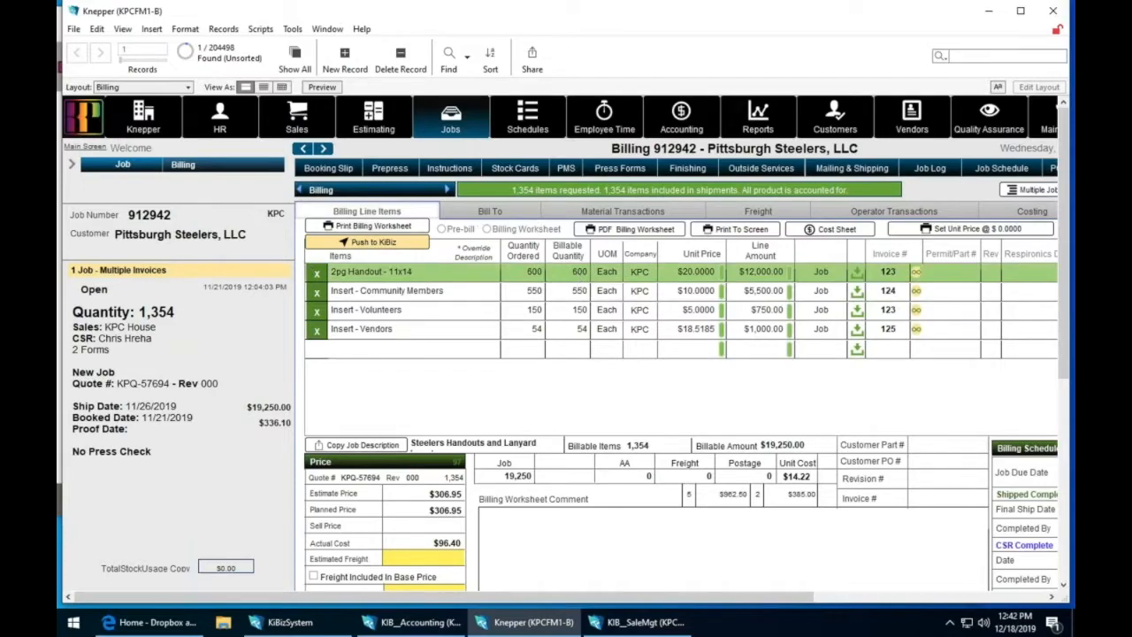
pyautogui.click(575, 274)
pyautogui.tripleClick(578, 272)
pyautogui.click(578, 273)
pyautogui.write('500')
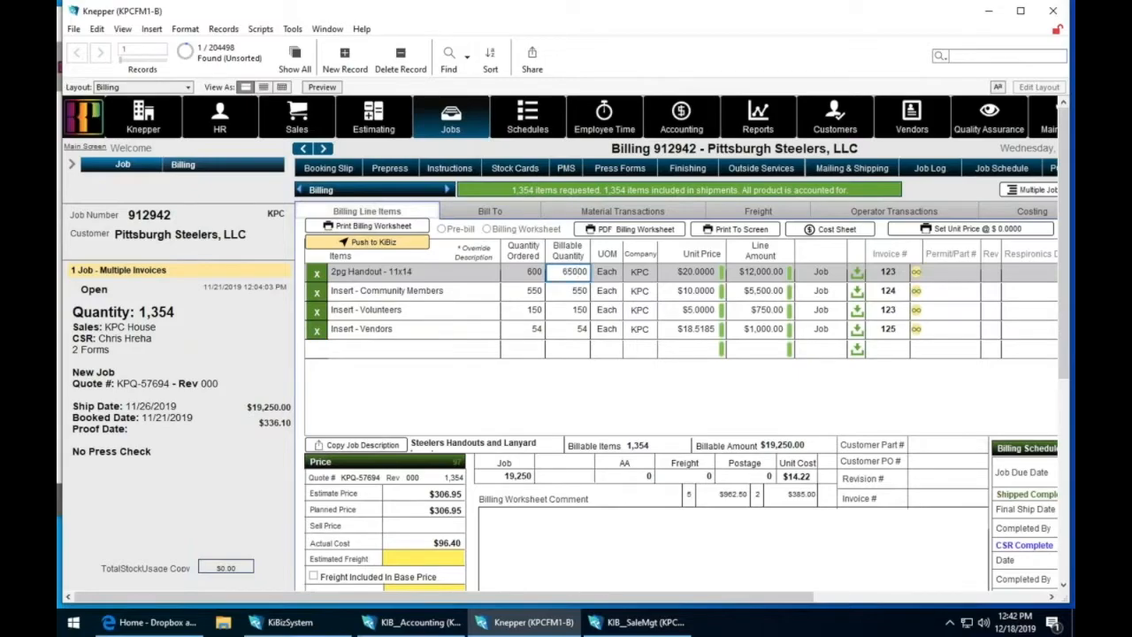
pyautogui.hotkey('ctrl', 'a')
pyautogui.write('500')
pyautogui.press('Tab')
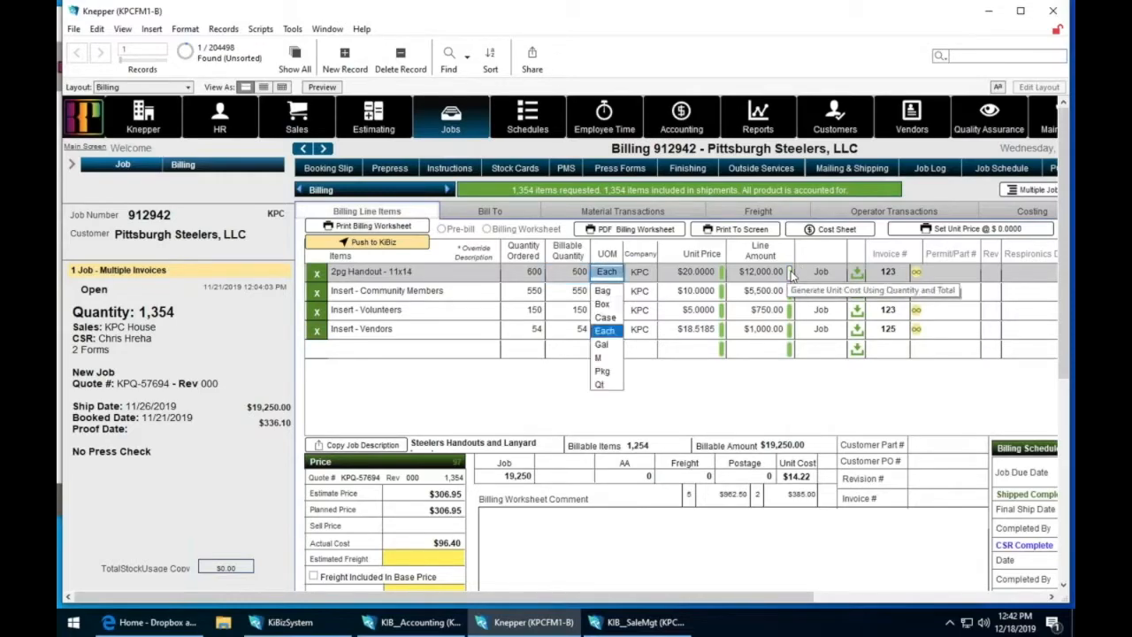
pyautogui.press('Escape')
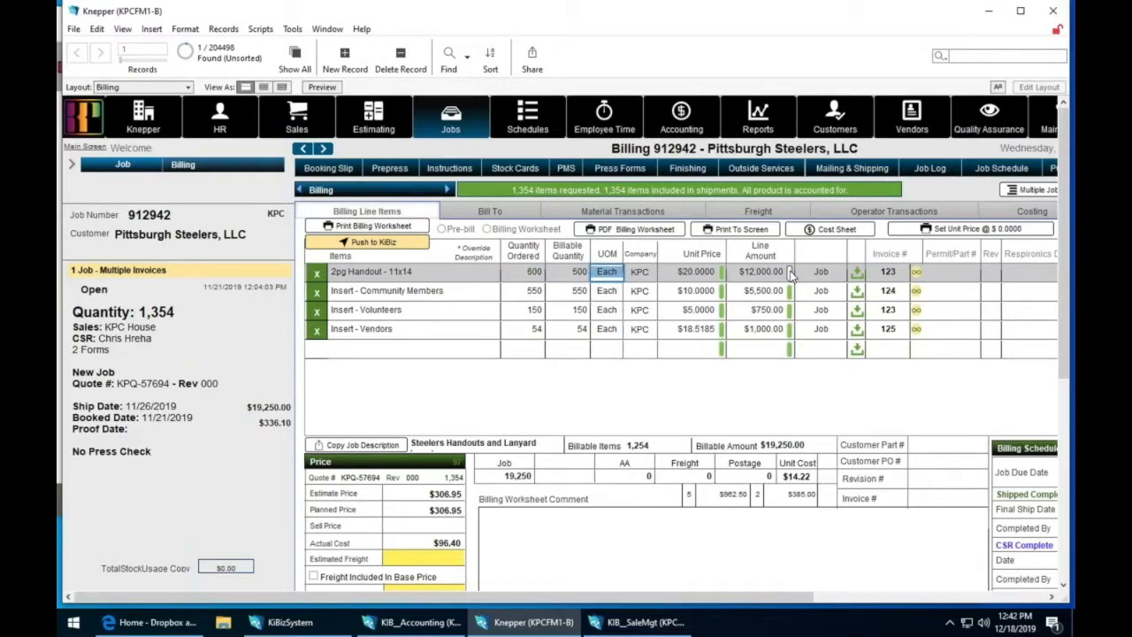
# - Recalculate the 2pg Handout - 11x14 unit price from its billable quantity and line amount
pyautogui.click(791, 275)
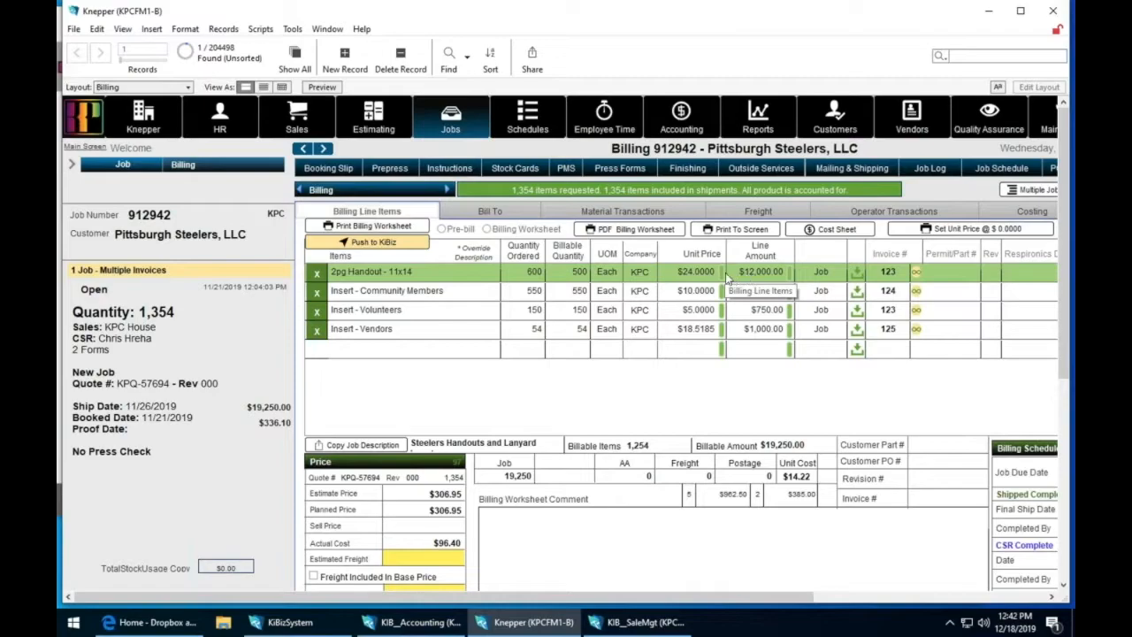
pyautogui.click(721, 272)
pyautogui.click(786, 274)
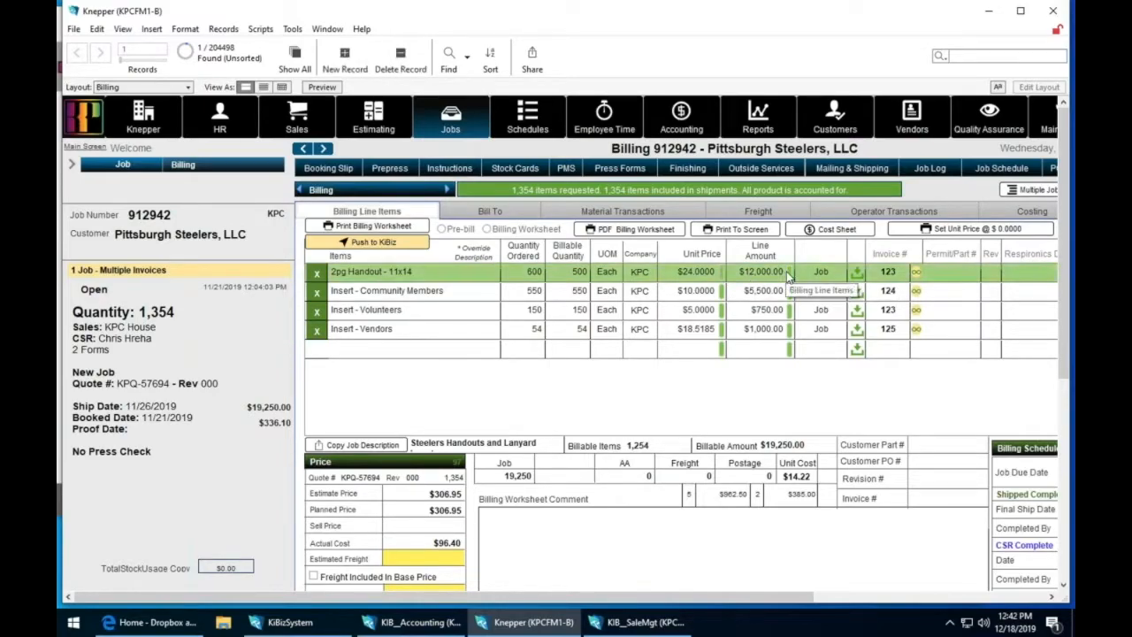
pyautogui.click(740, 278)
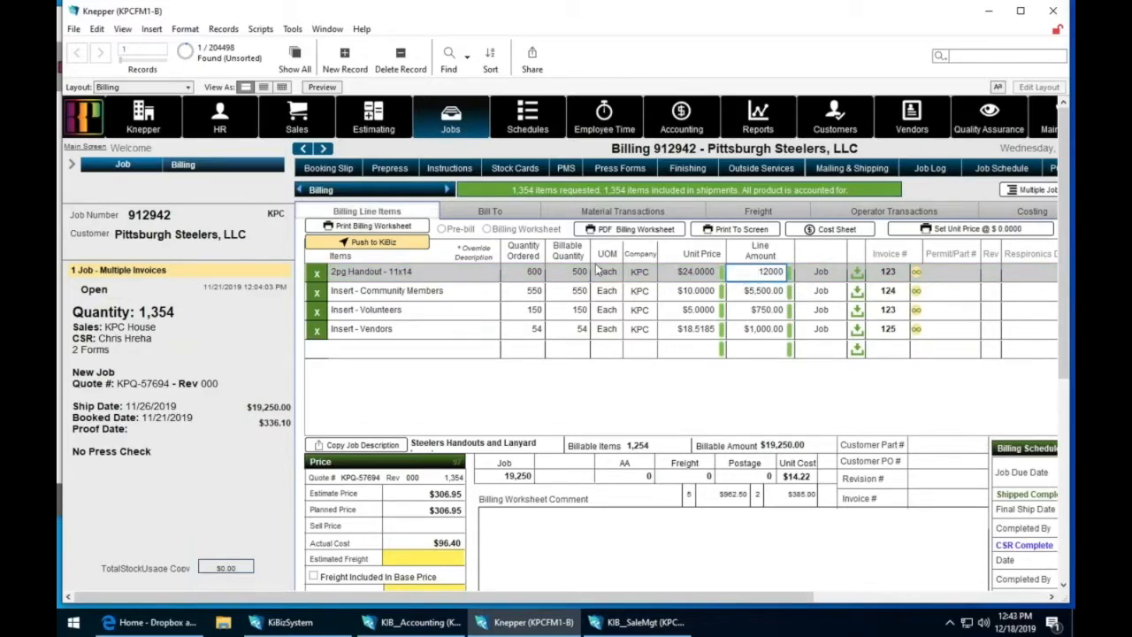
# - Set the ordered quantity of the 2pg Handout - 11x14 line to 500
pyautogui.click(522, 274)
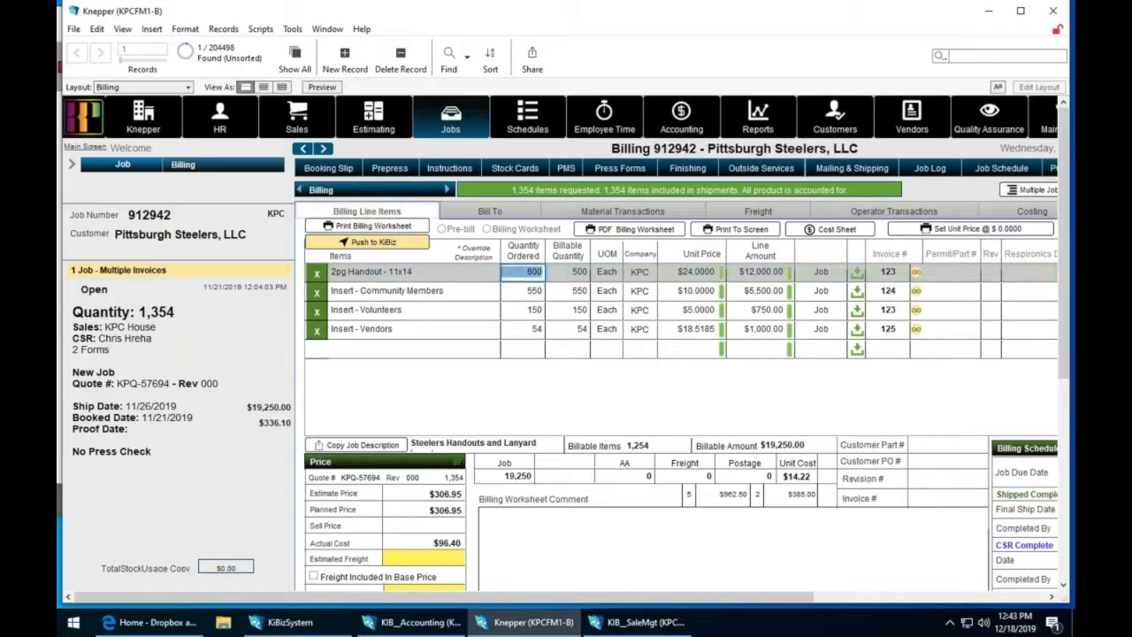
pyautogui.write('500')
pyautogui.click(778, 273)
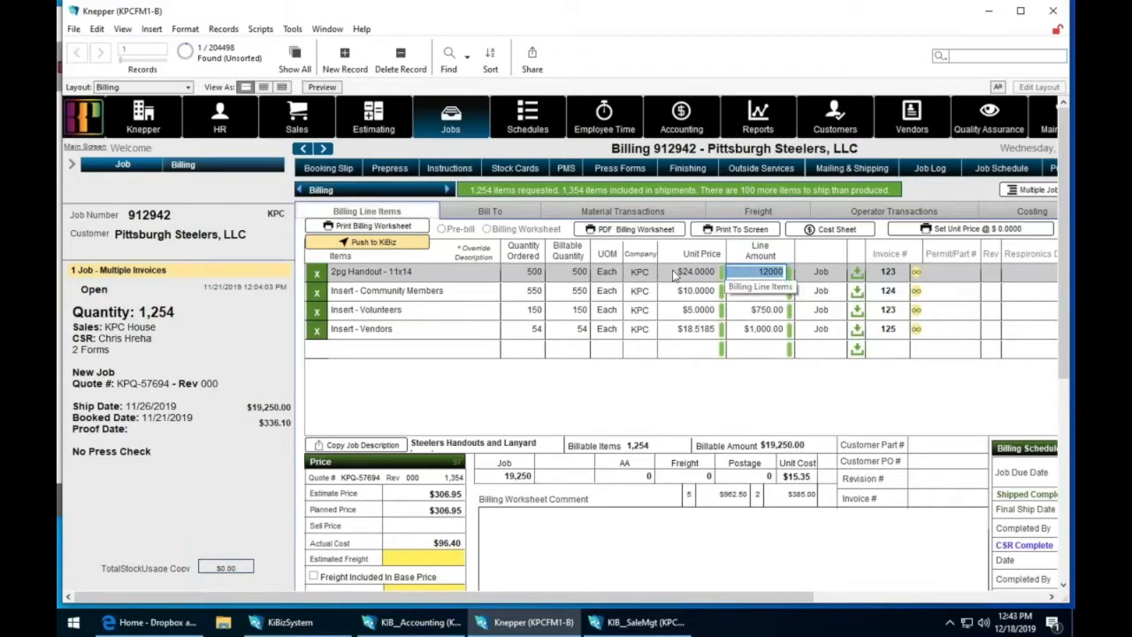
pyautogui.click(518, 273)
pyautogui.click(525, 273)
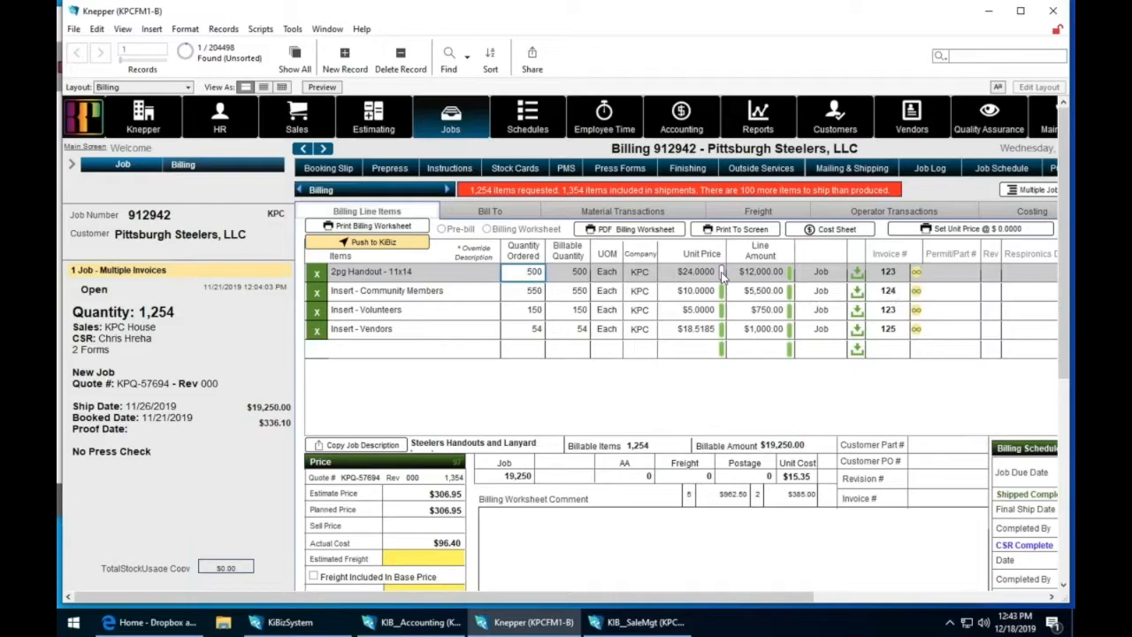
# - Try setting the 2pg Handout - 11x14 unit price to $20 and recalculating the line
pyautogui.click(789, 273)
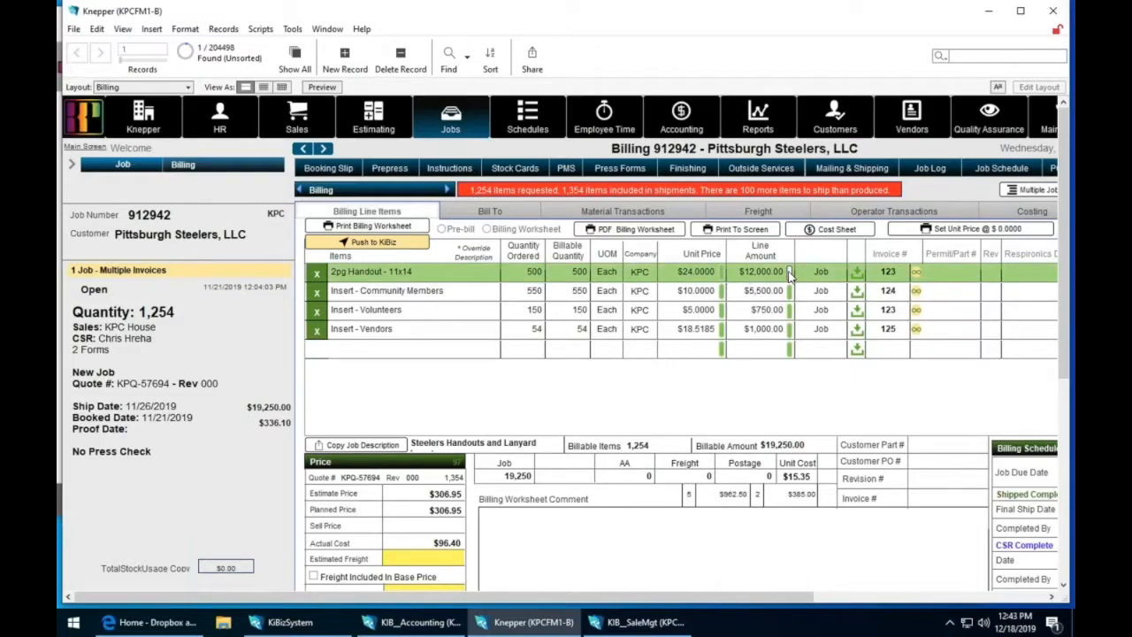
pyautogui.click(745, 293)
pyautogui.click(764, 276)
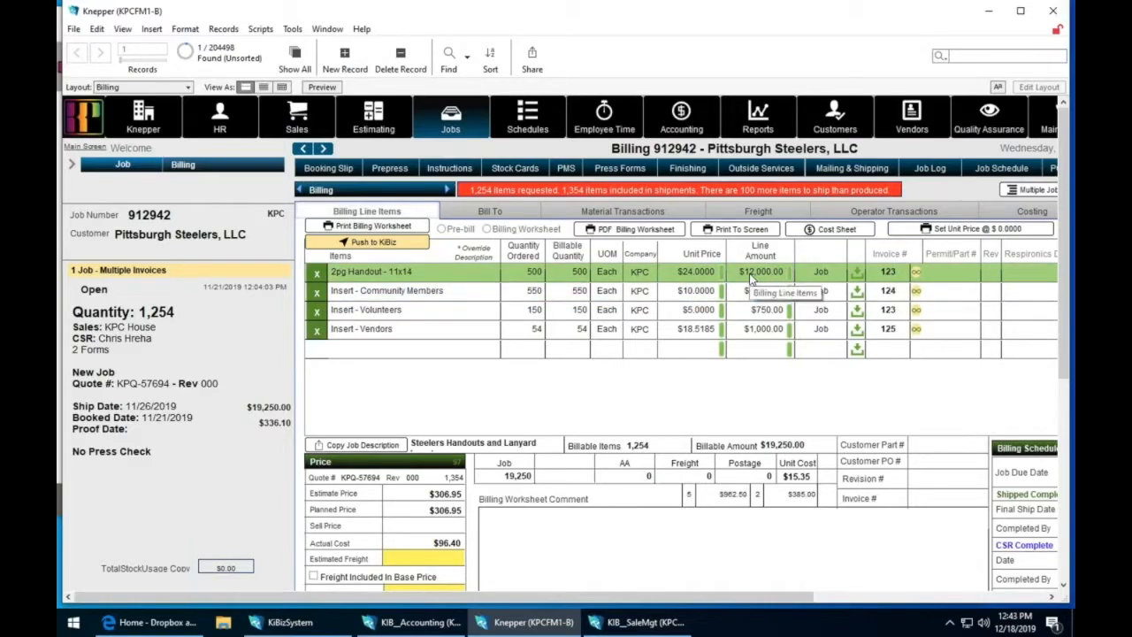
pyautogui.click(750, 278)
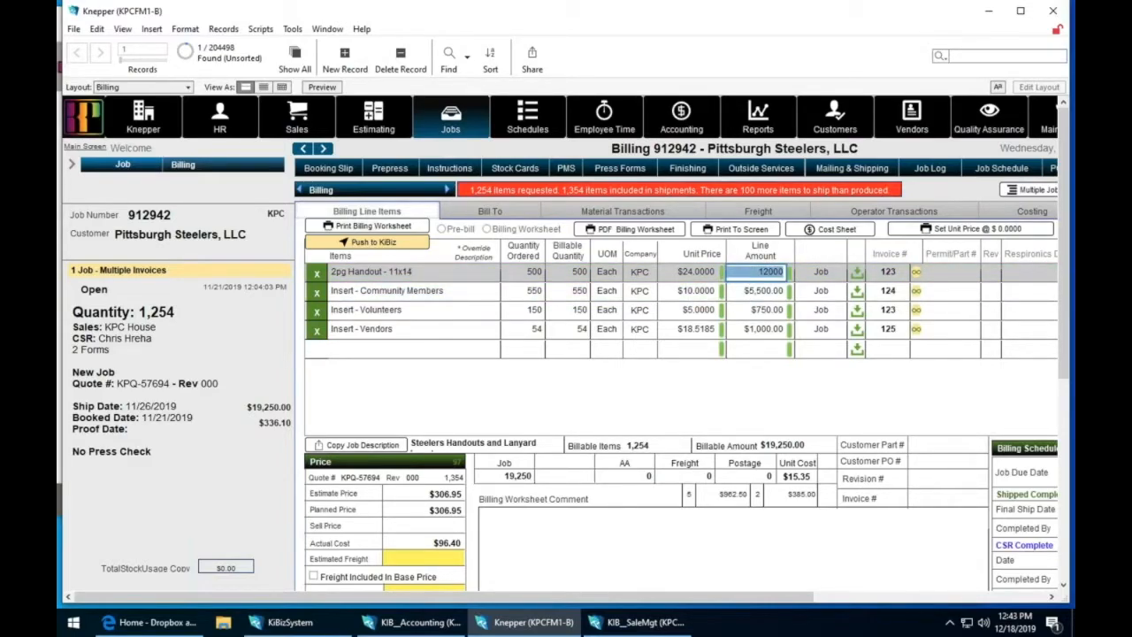
pyautogui.click(697, 272)
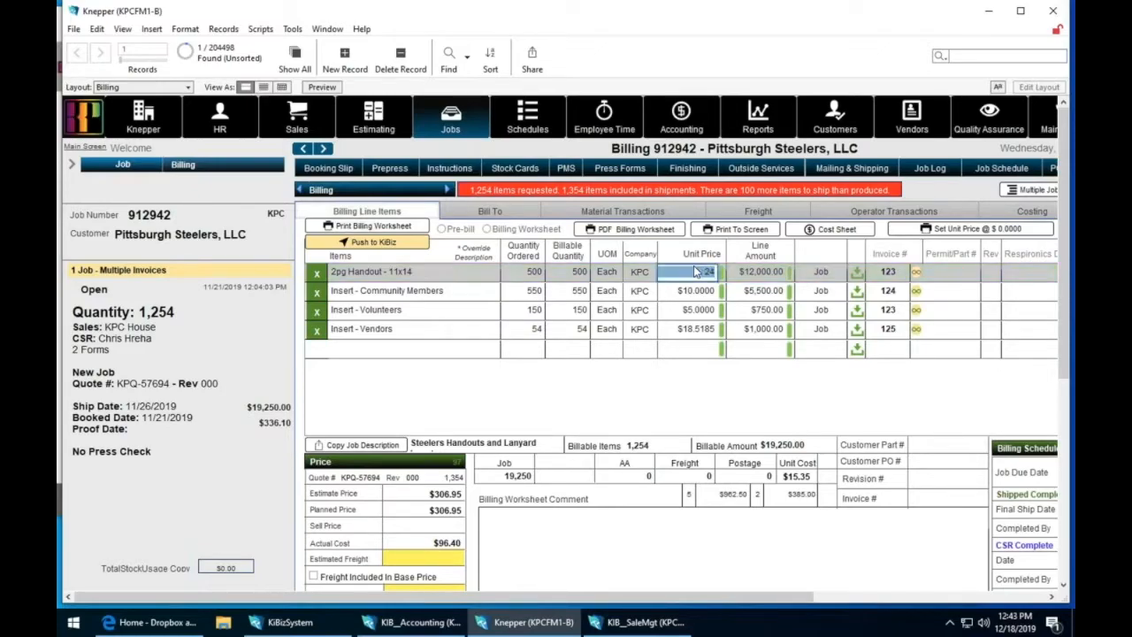
pyautogui.write('20')
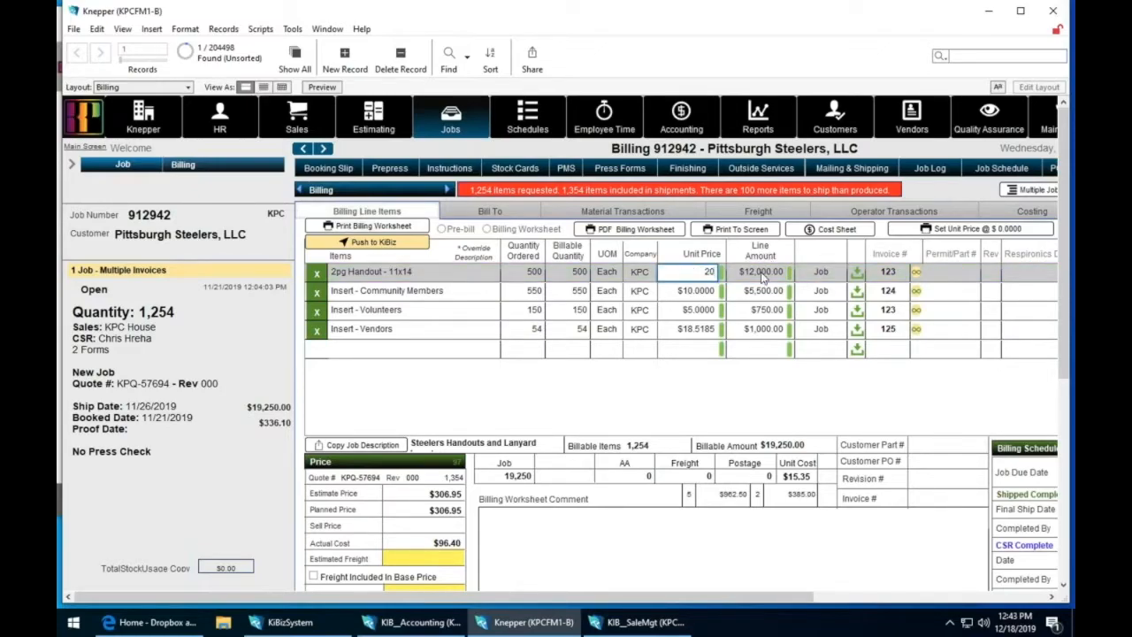
pyautogui.press('Tab')
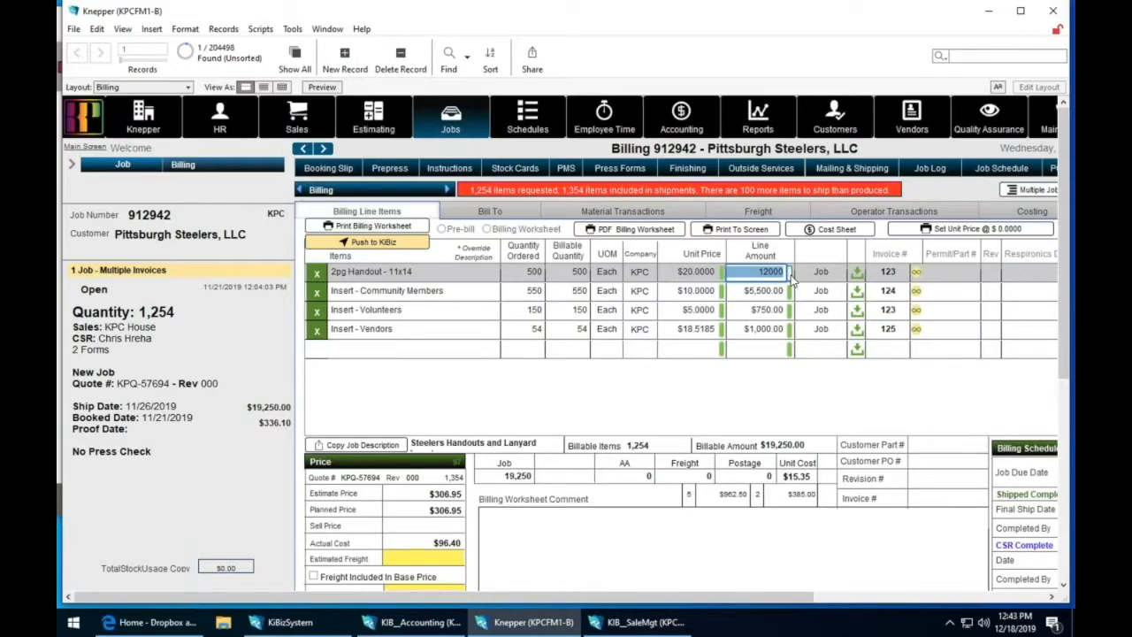
pyautogui.press('Tab')
# - Set the 2pg Handout - 11x14 line amount to $10,000 and its unit price to $20
pyautogui.write('1000')
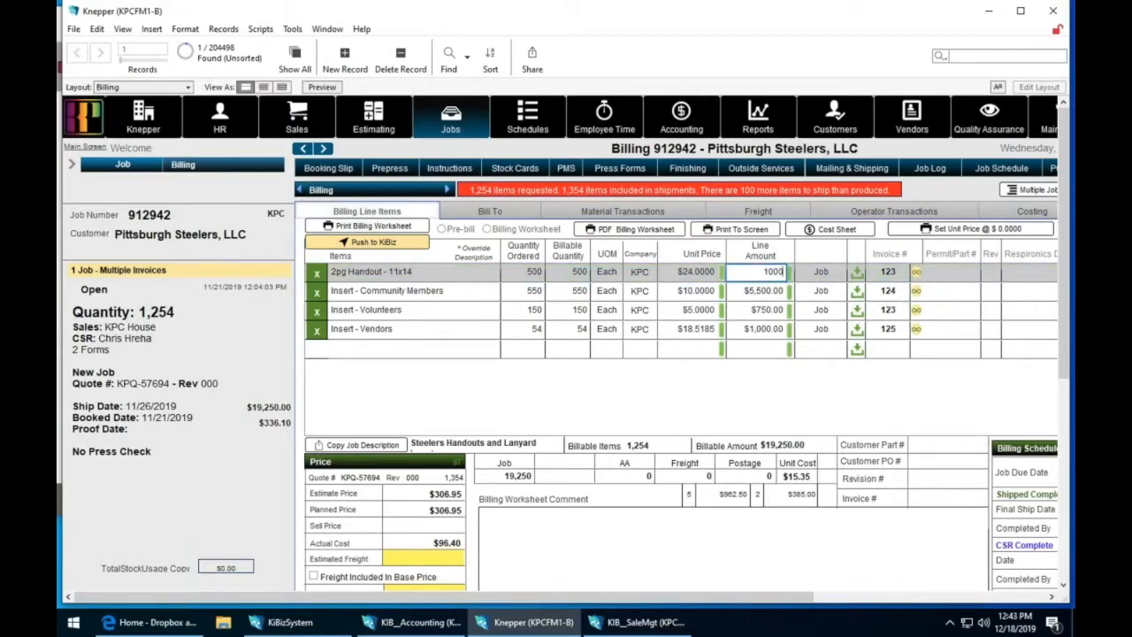
pyautogui.write('0')
pyautogui.click(683, 275)
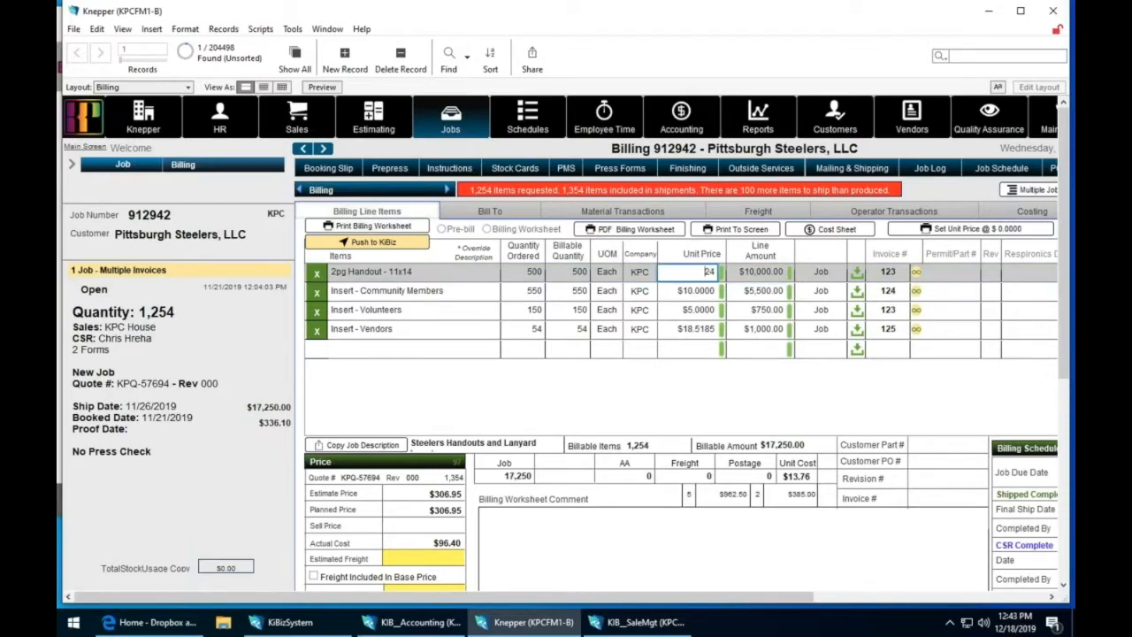
pyautogui.press('BackSpace')
pyautogui.write('0')
pyautogui.press('Tab')
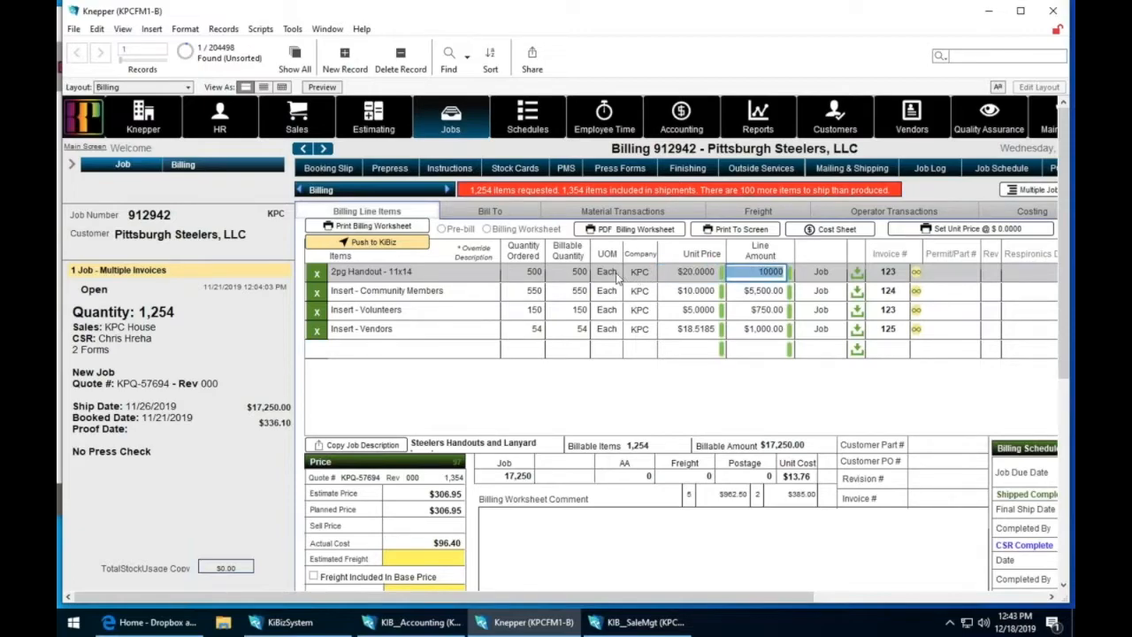
pyautogui.click(471, 272)
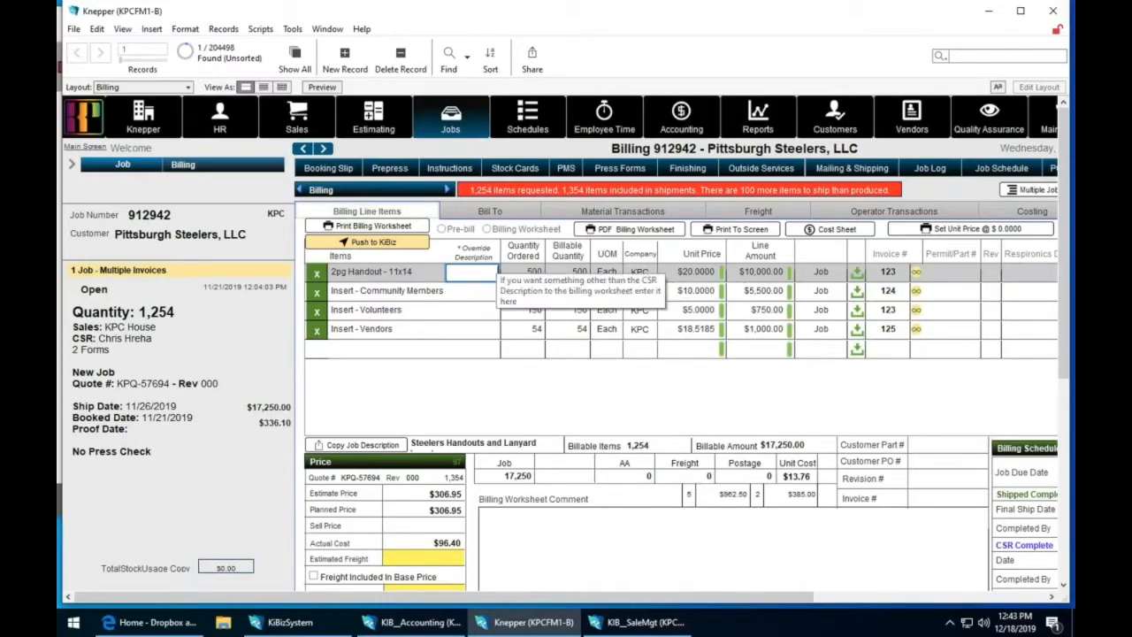
# - Push the Pittsburgh Steelers job to KiBiz again with only the 2pg Handout - 11x14 item selected for update
pyautogui.click(397, 247)
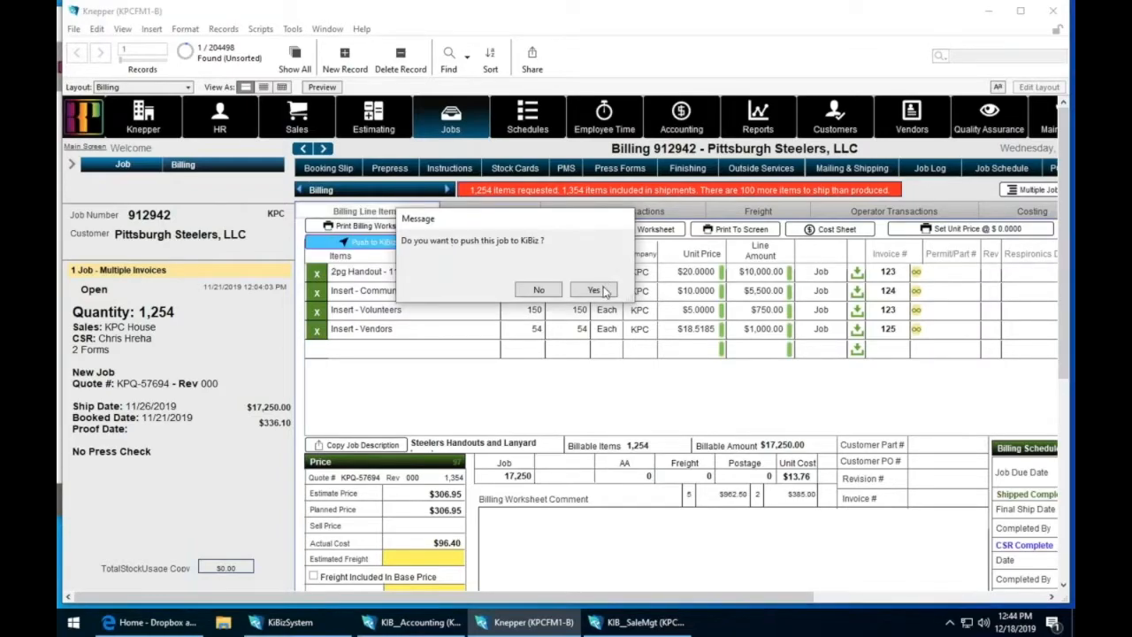
pyautogui.click(594, 290)
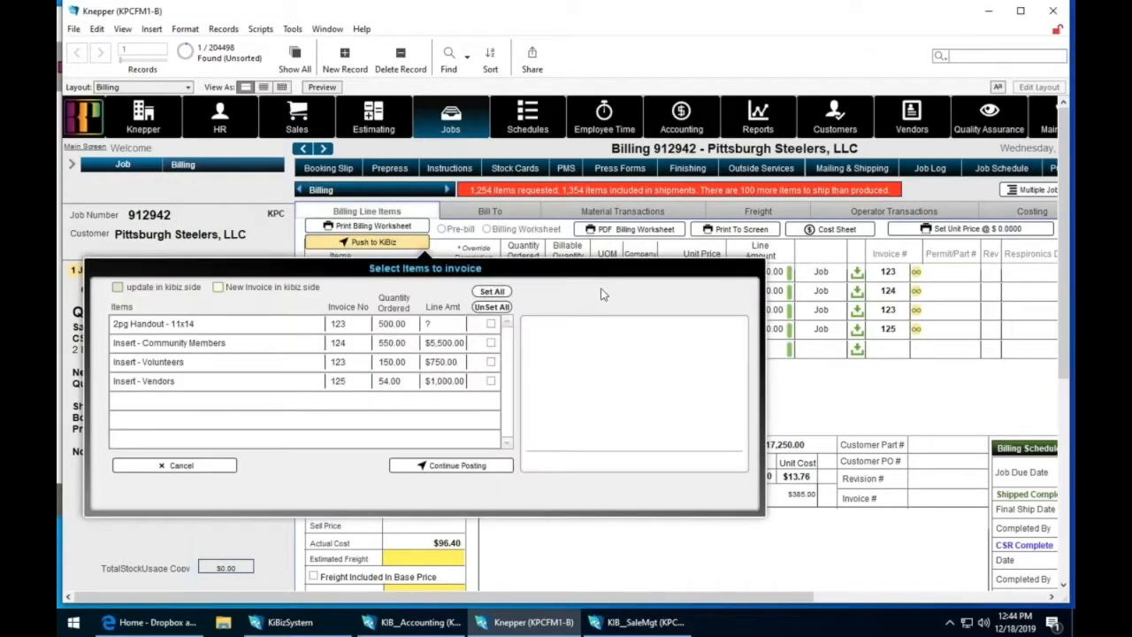
pyautogui.click(492, 324)
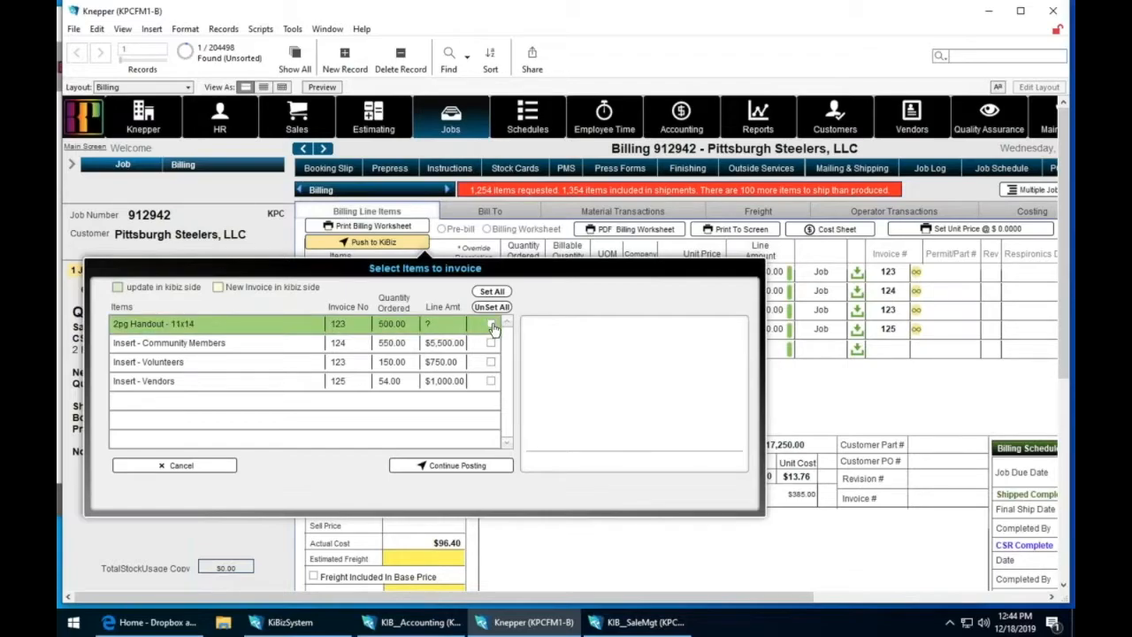
pyautogui.click(470, 468)
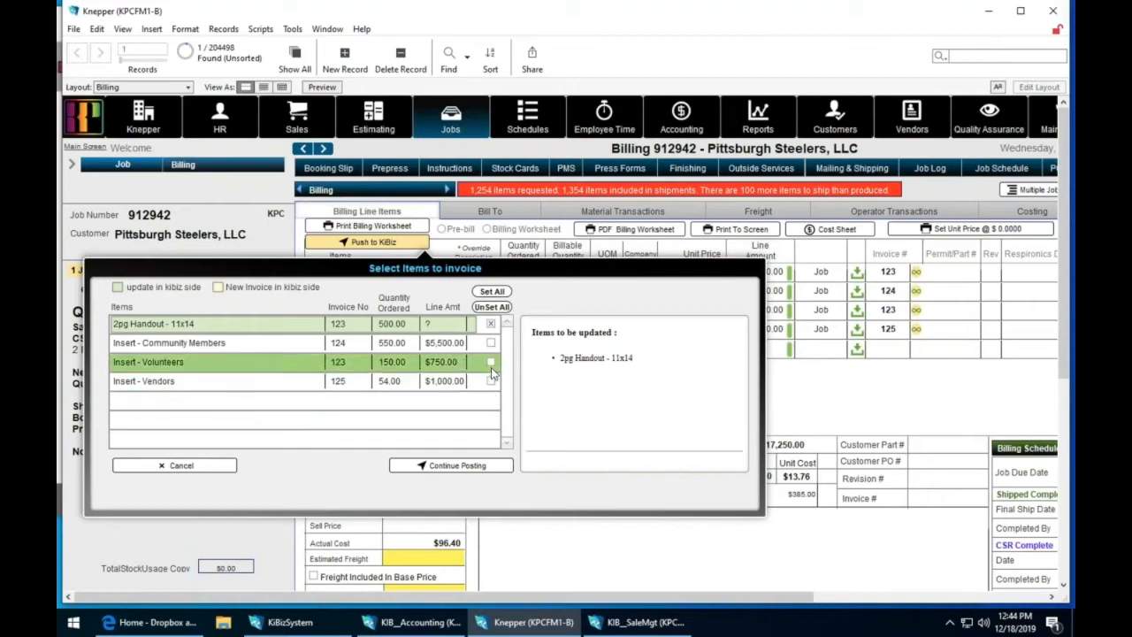
pyautogui.click(477, 469)
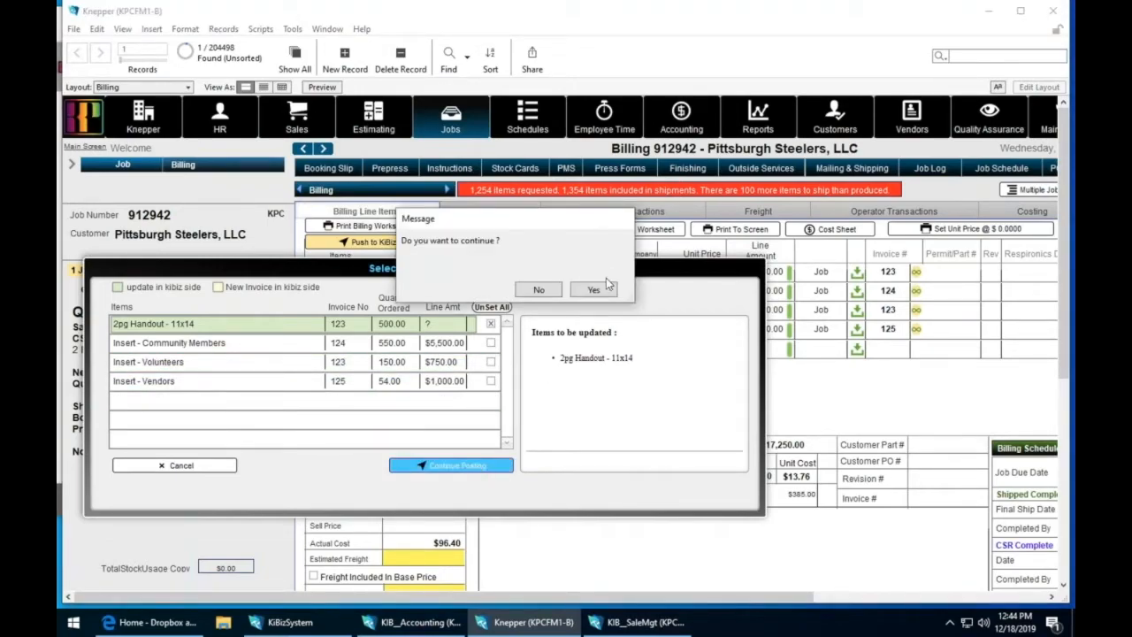
pyautogui.click(595, 290)
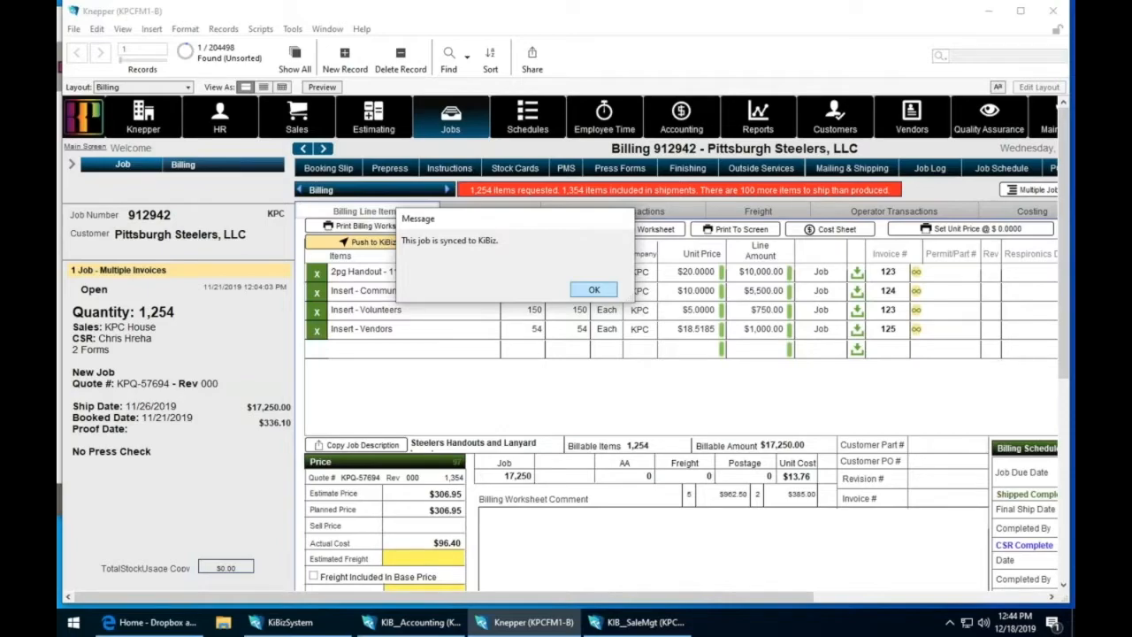
pyautogui.press('Return')
# - Open invoice 123 in KiBiz from the 2pg Handout - 11x14 line to check the updated item, and return to the Knepper billing job
pyautogui.click(467, 300)
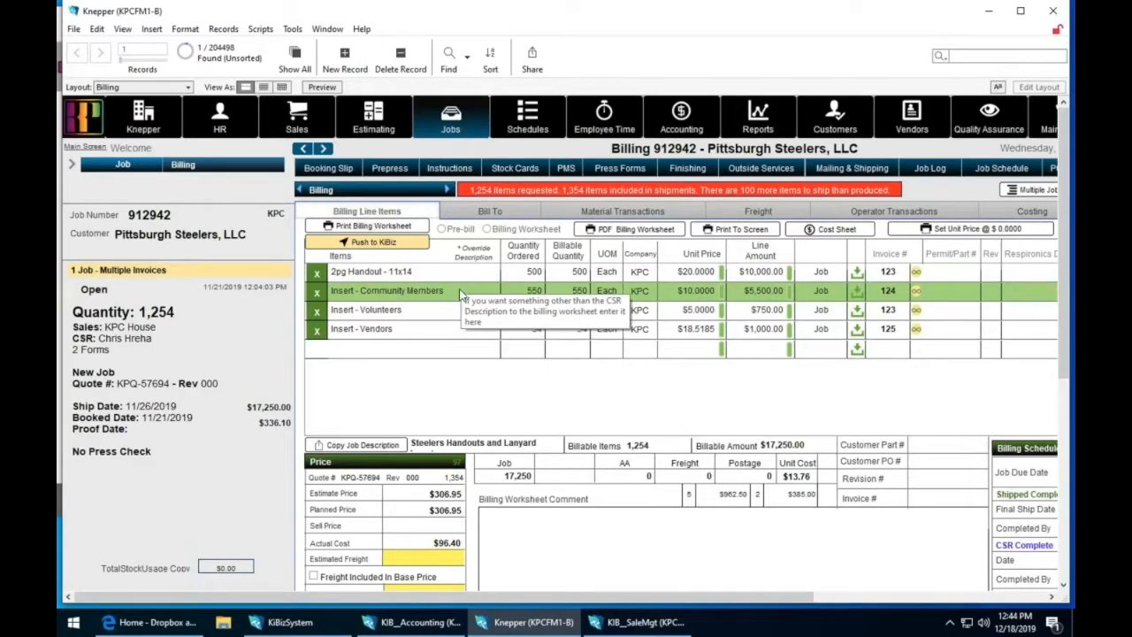
pyautogui.click(573, 257)
pyautogui.click(886, 274)
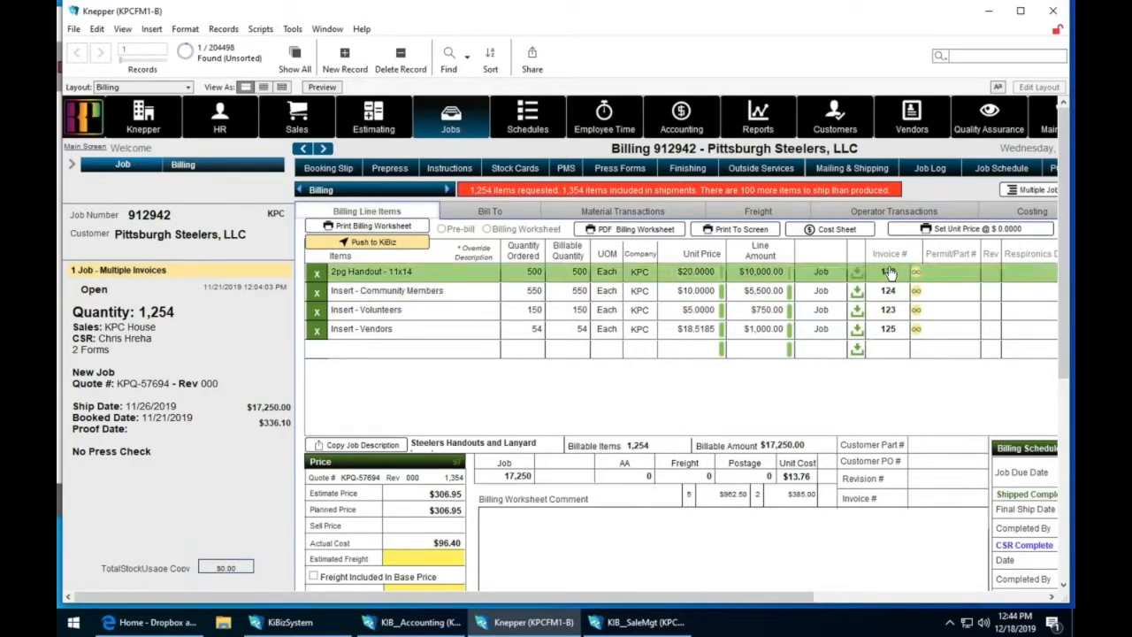
pyautogui.click(890, 276)
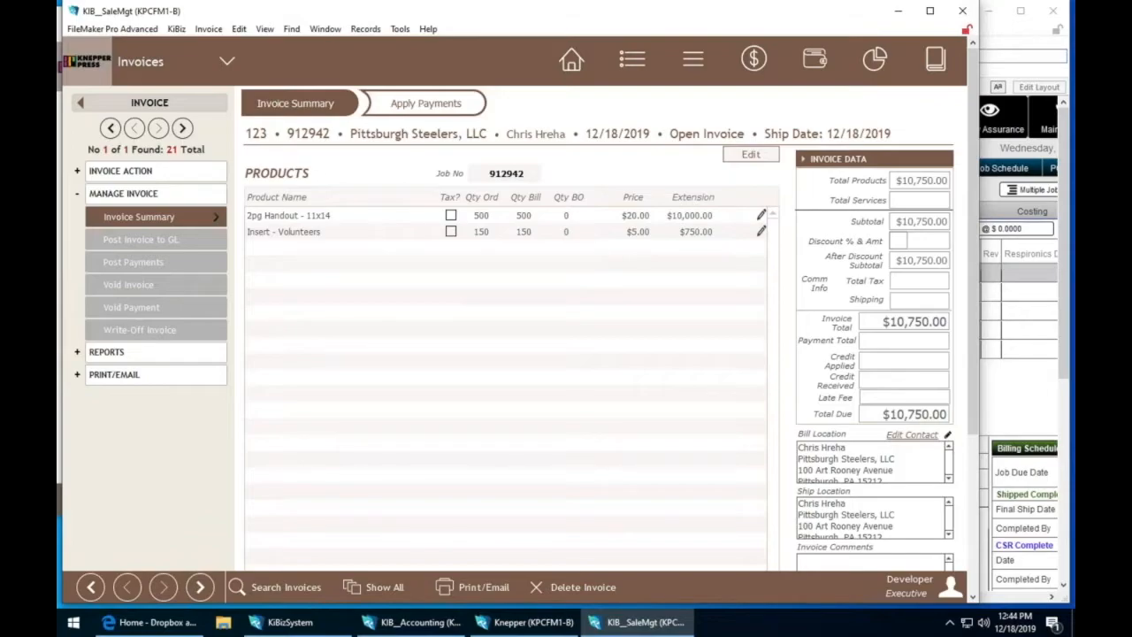
pyautogui.click(501, 176)
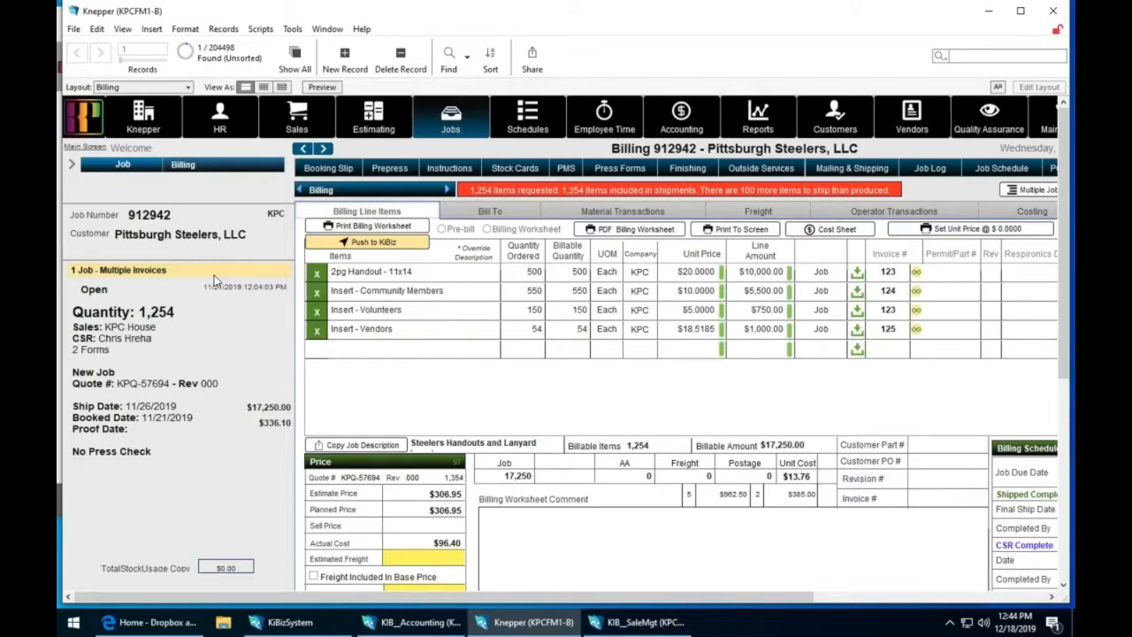
# - Check the job's invoicing type choices without changing them, and find the billing record for job number 912926
pyautogui.click(214, 275)
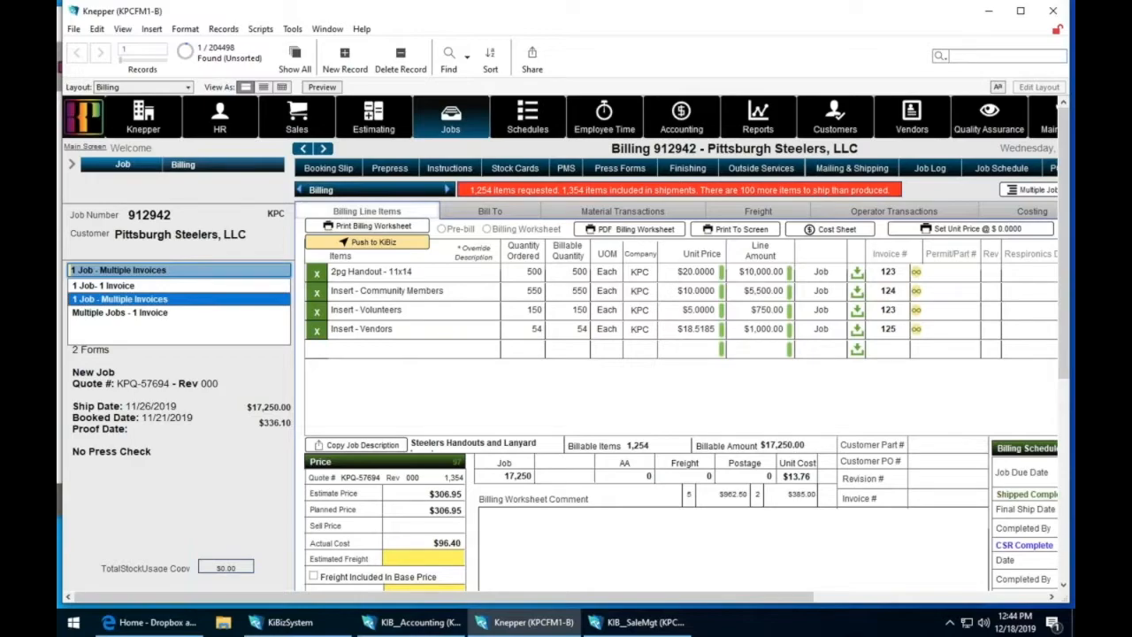
pyautogui.click(266, 251)
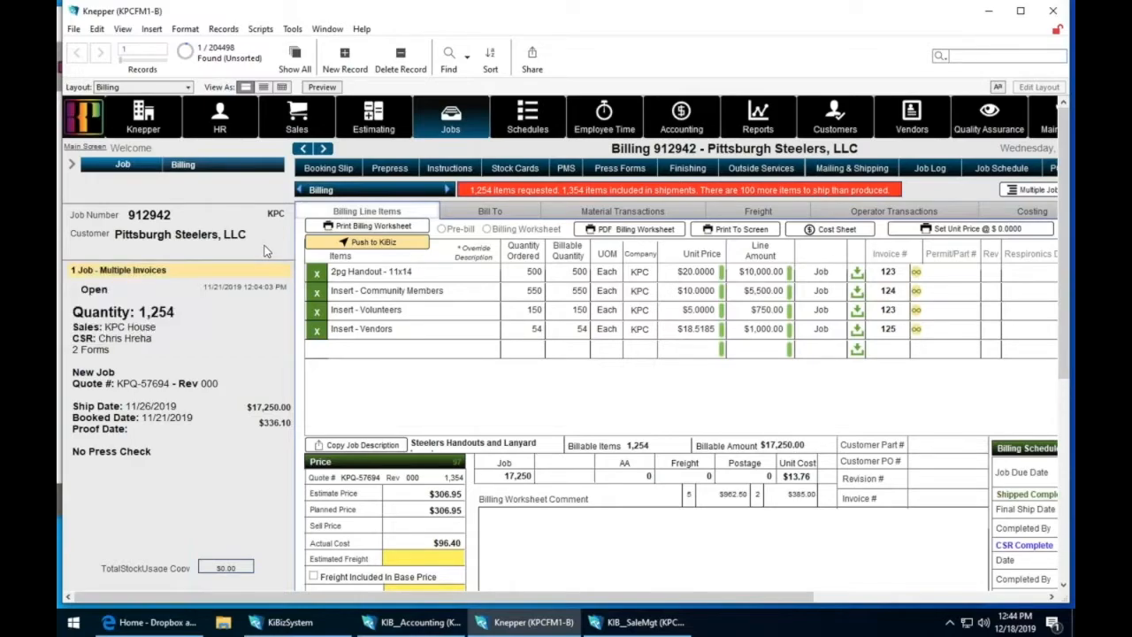
pyautogui.click(451, 58)
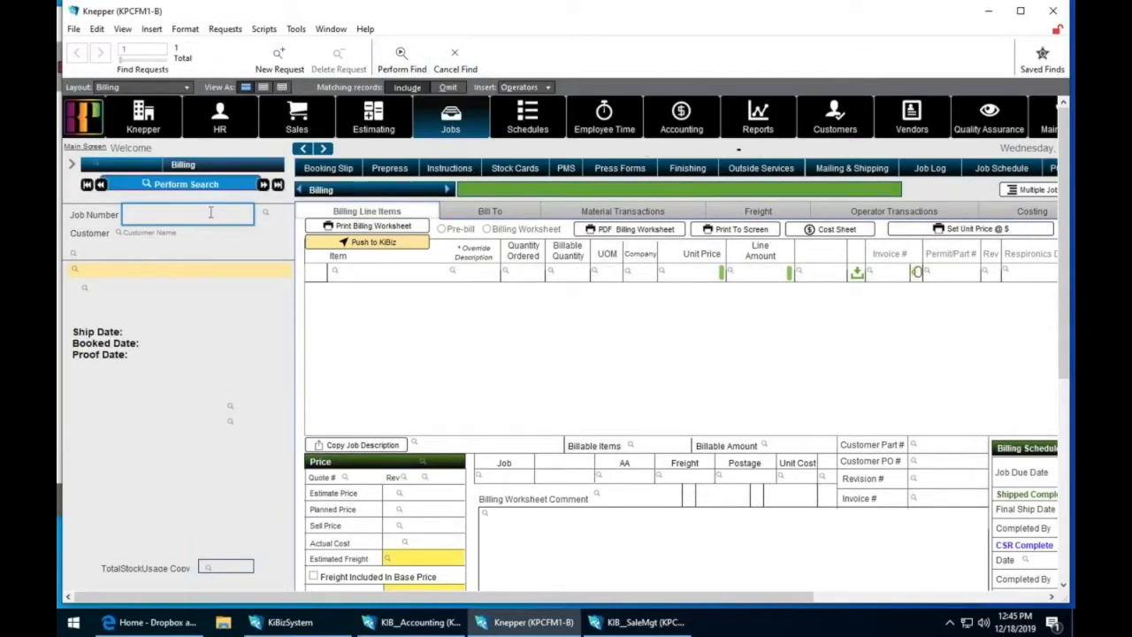
pyautogui.write('912926')
pyautogui.press('Return')
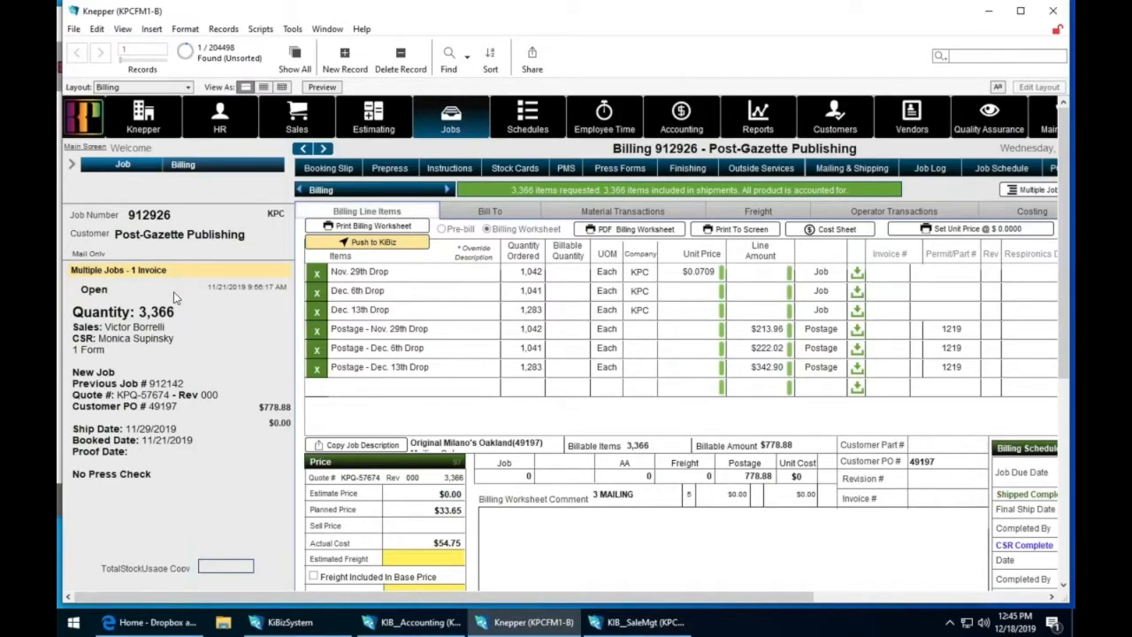
# - Start pushing job 912926 to KiBiz and review the list of jobs that can share its invoice
pyautogui.click(356, 245)
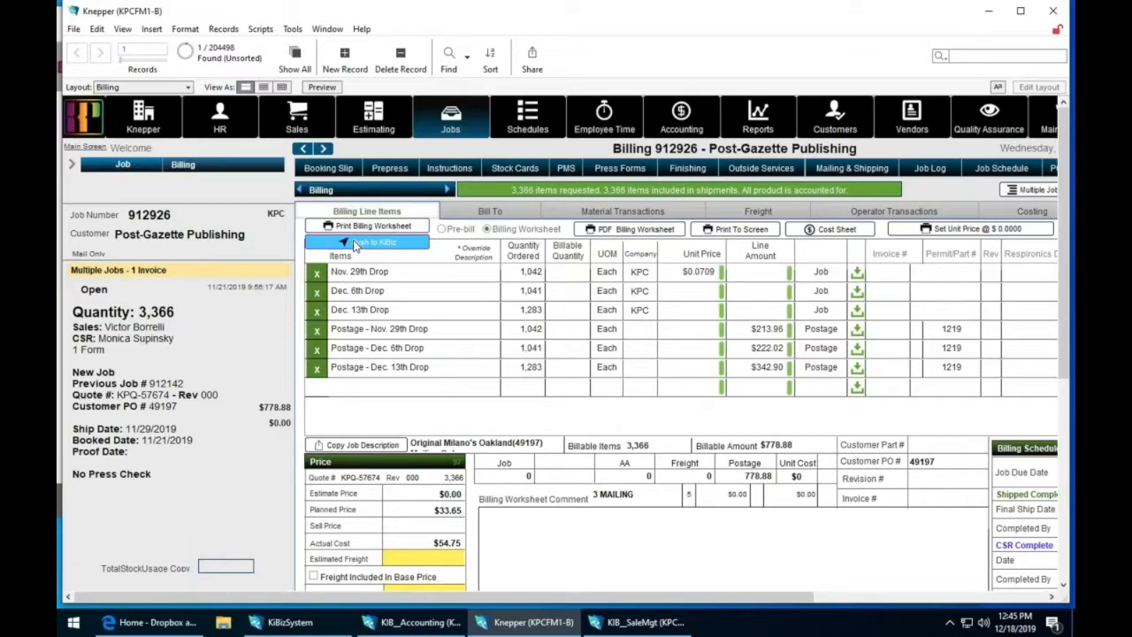
pyautogui.click(357, 245)
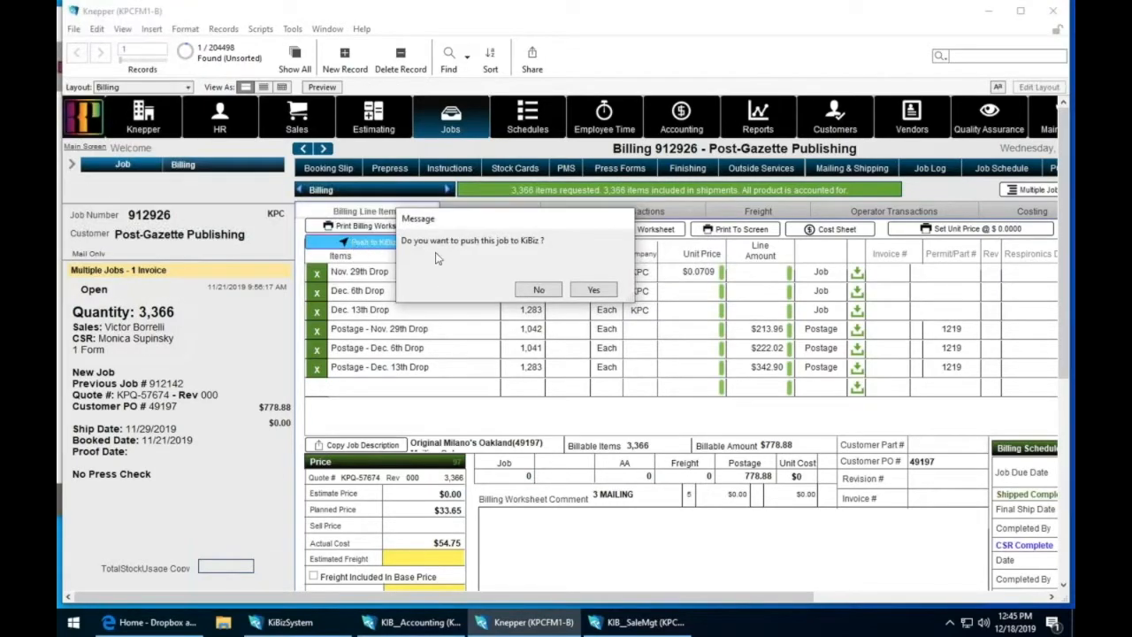
pyautogui.click(593, 291)
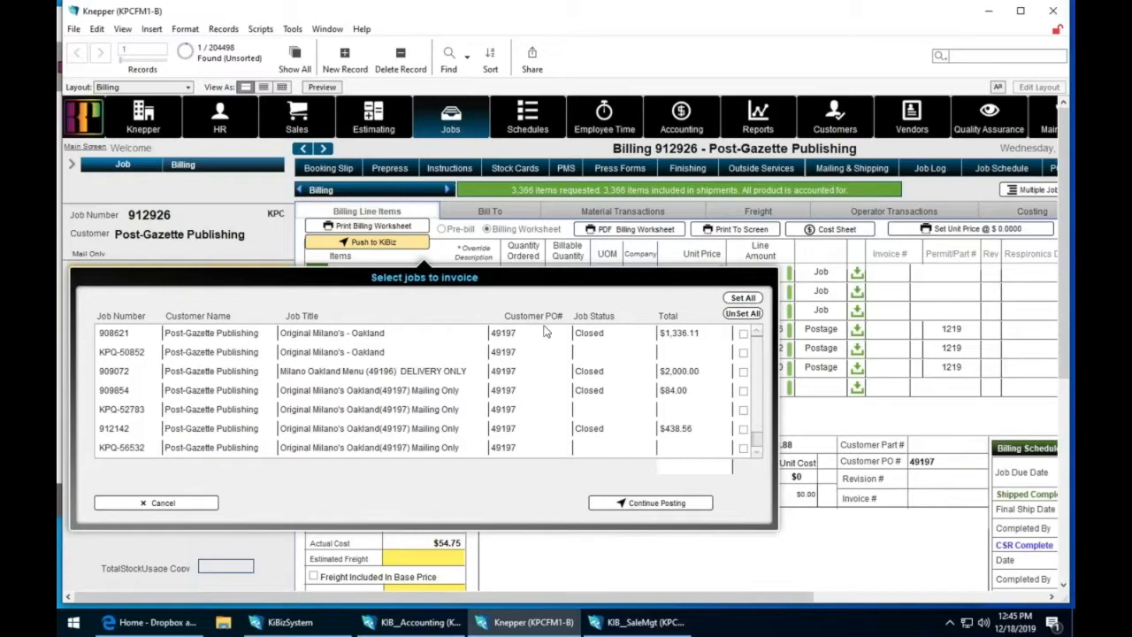
pyautogui.click(584, 387)
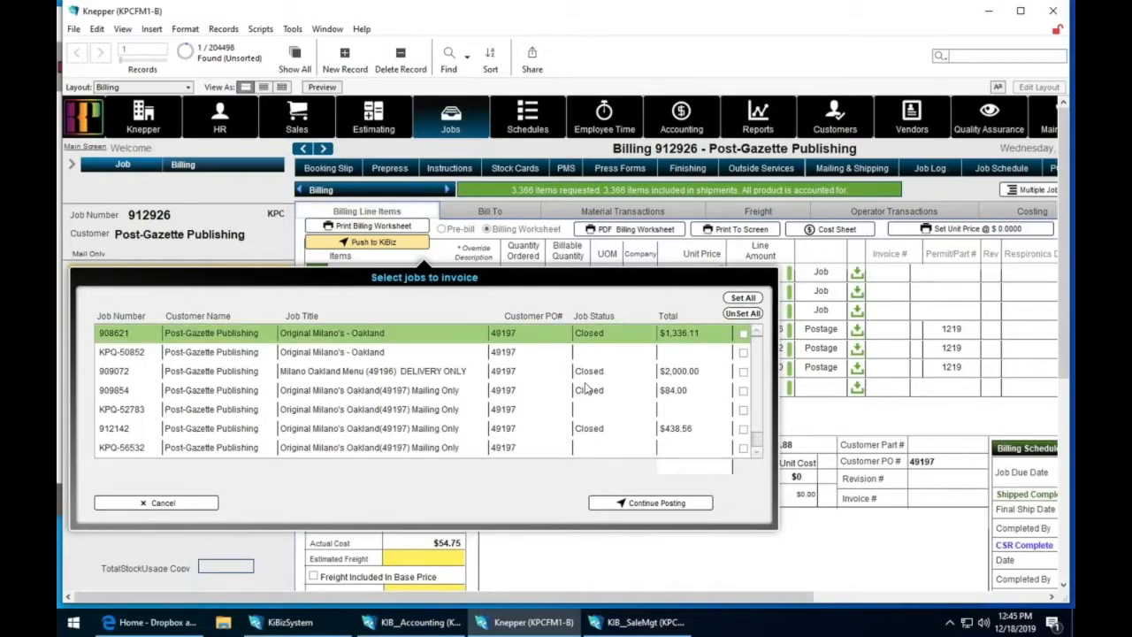
pyautogui.click(693, 337)
pyautogui.scroll(-3, 692, 339)
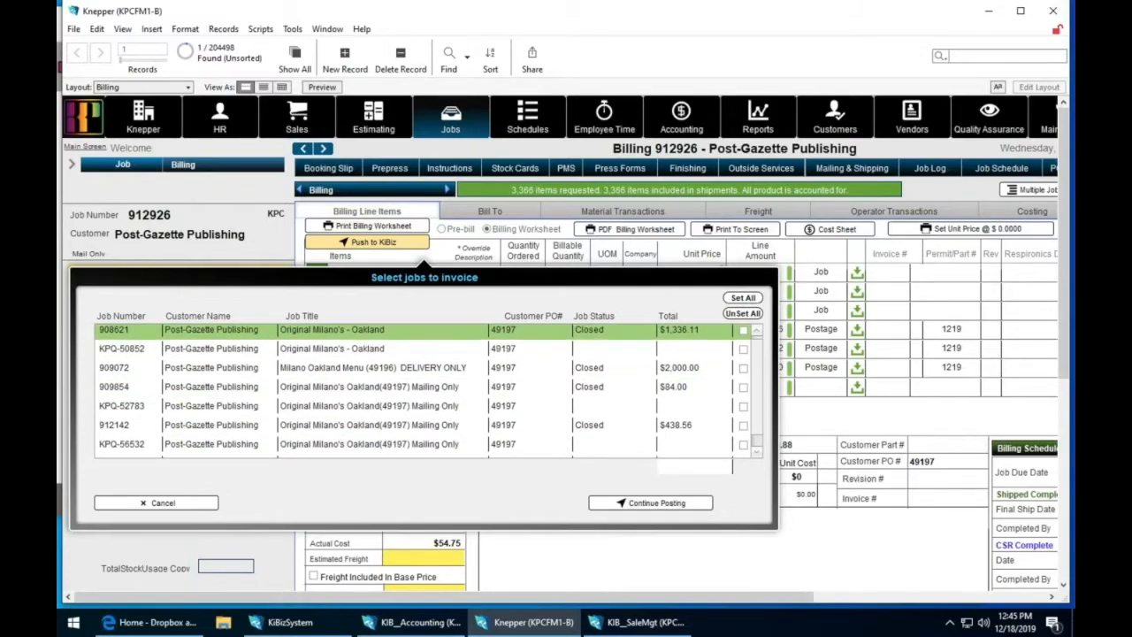
pyautogui.scroll(-1, 428, 390)
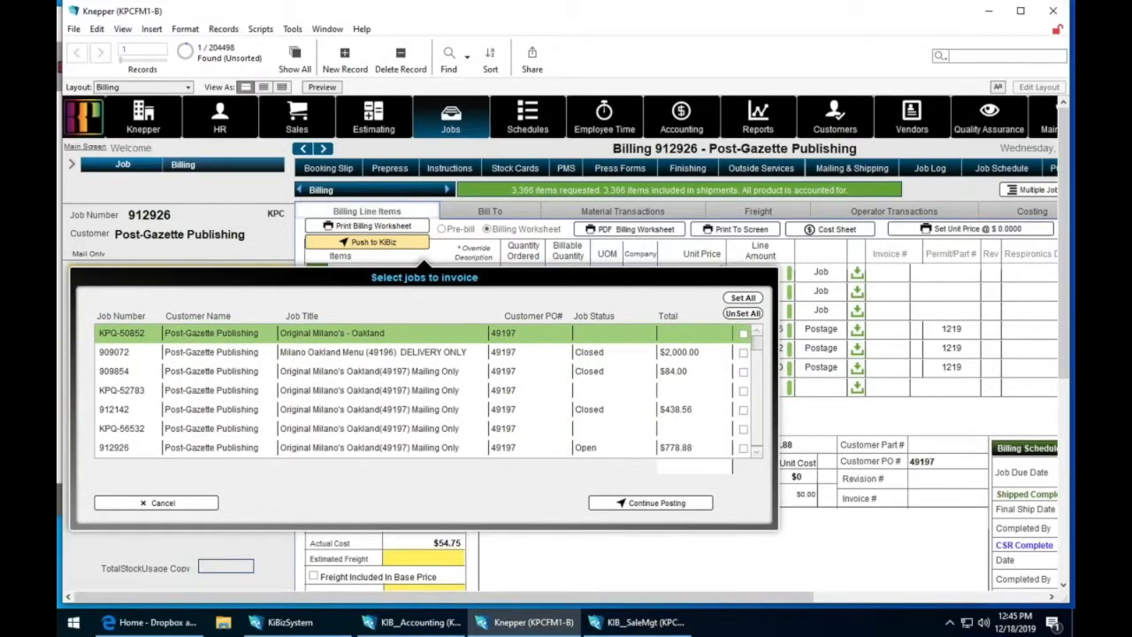
pyautogui.scroll(2, 693, 371)
pyautogui.scroll(2, 694, 376)
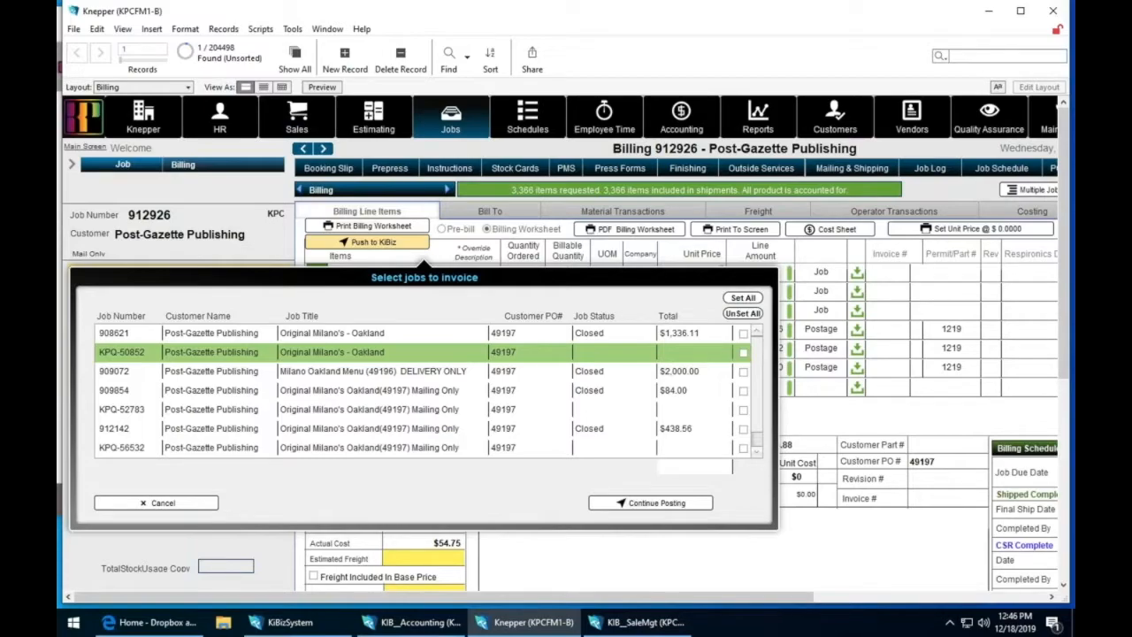
pyautogui.click(743, 354)
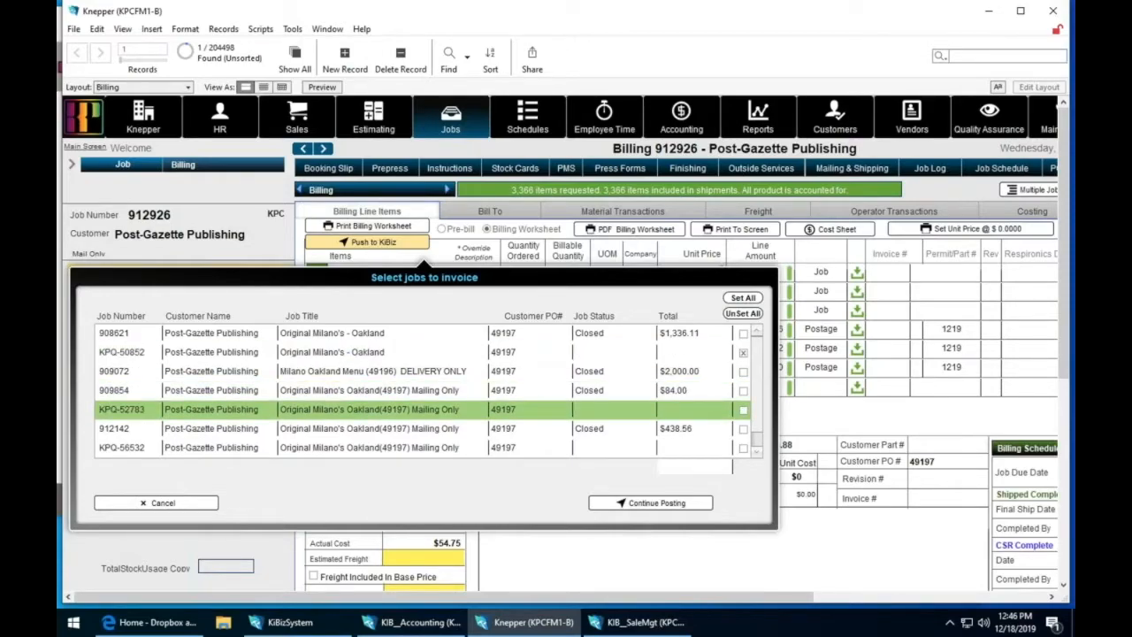
pyautogui.click(742, 412)
pyautogui.click(743, 409)
pyautogui.click(743, 353)
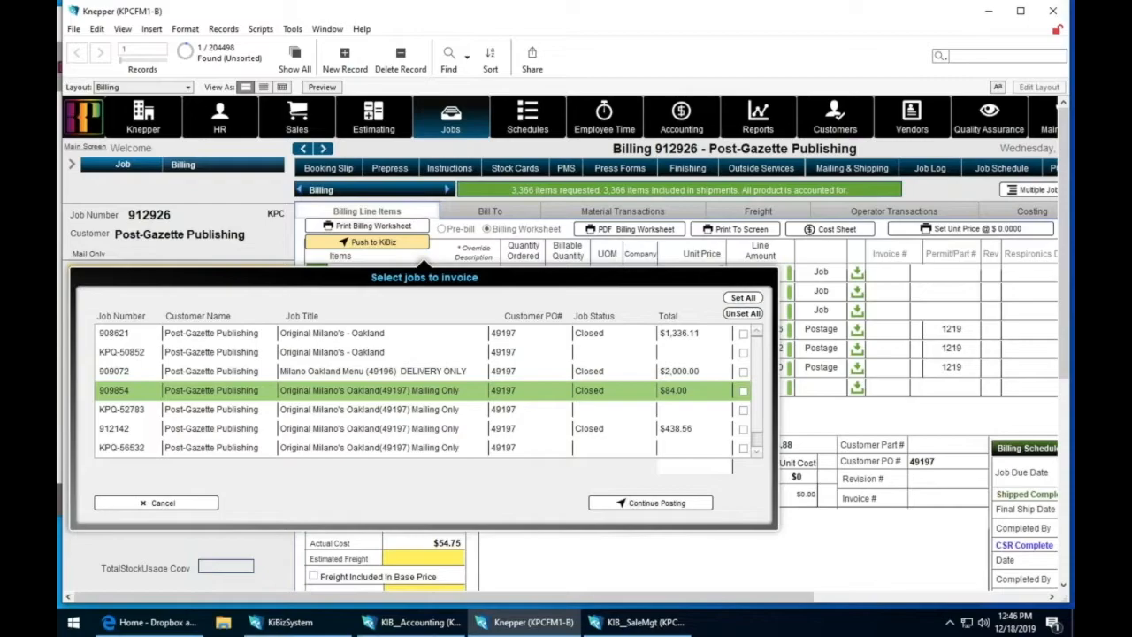
# - Select the open job 912926 in the list of jobs to invoice
pyautogui.scroll(-1, 424, 398)
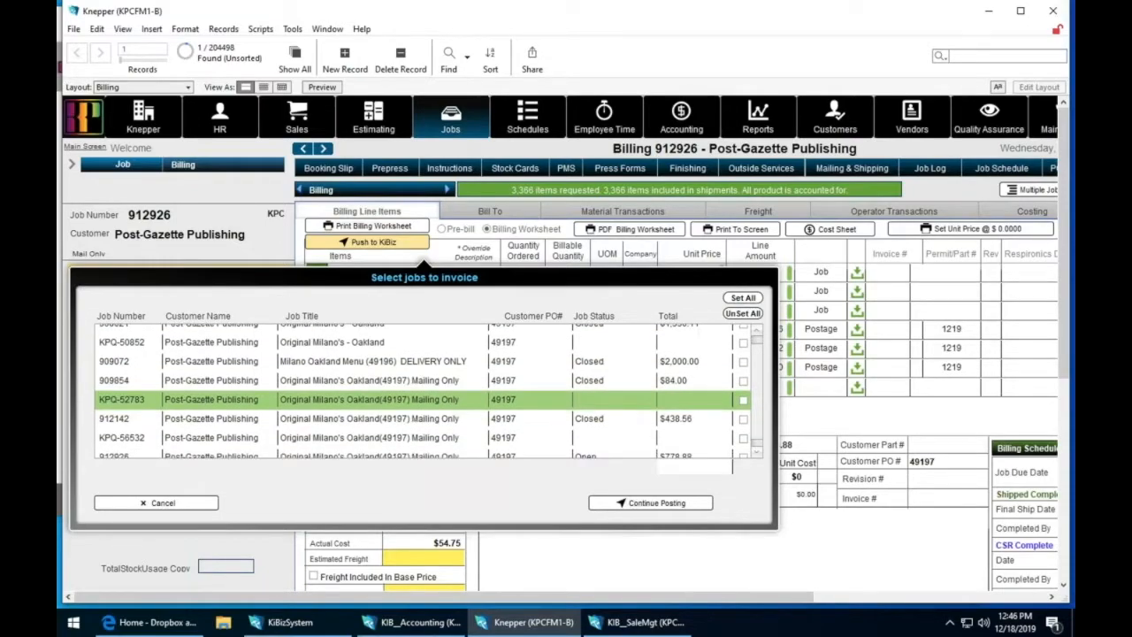
pyautogui.scroll(-1, 741, 446)
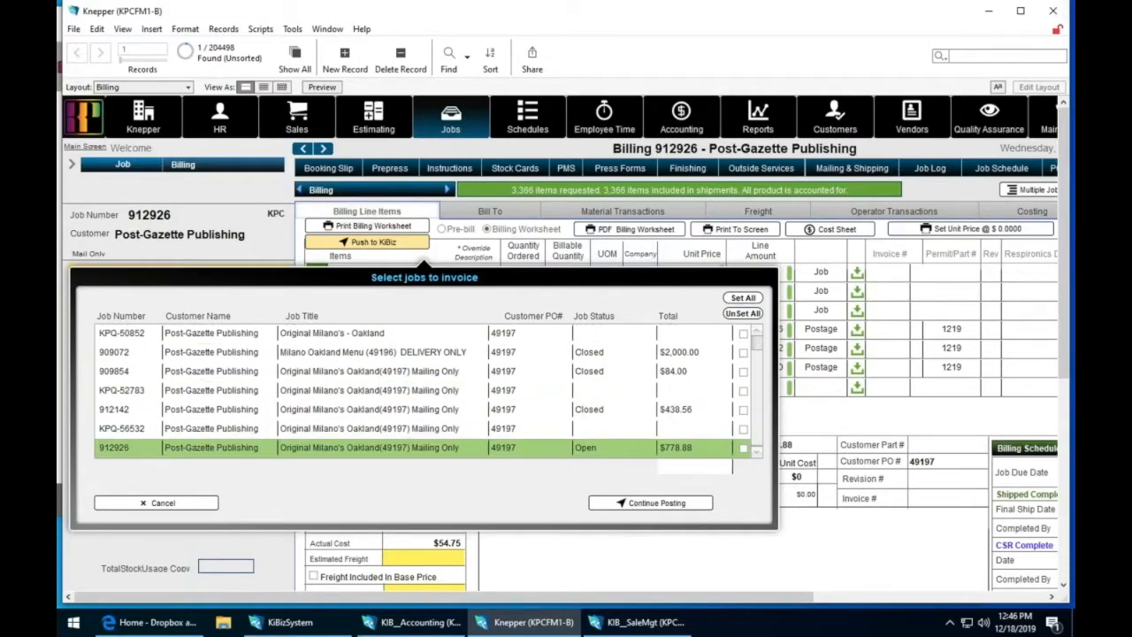
pyautogui.click(743, 450)
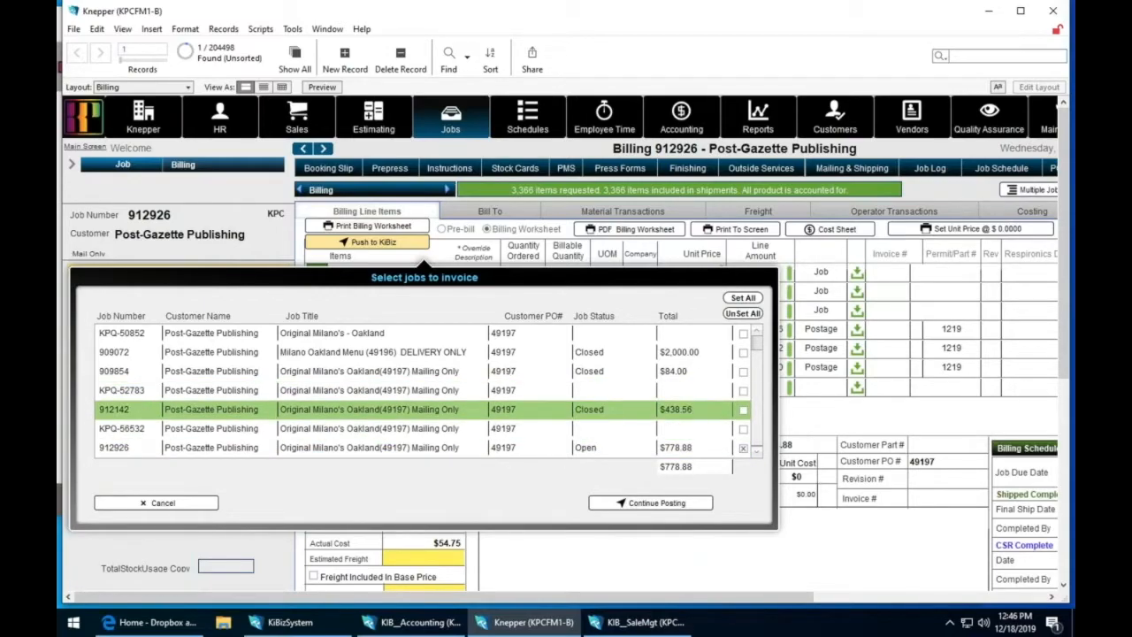
pyautogui.scroll(1, 425, 390)
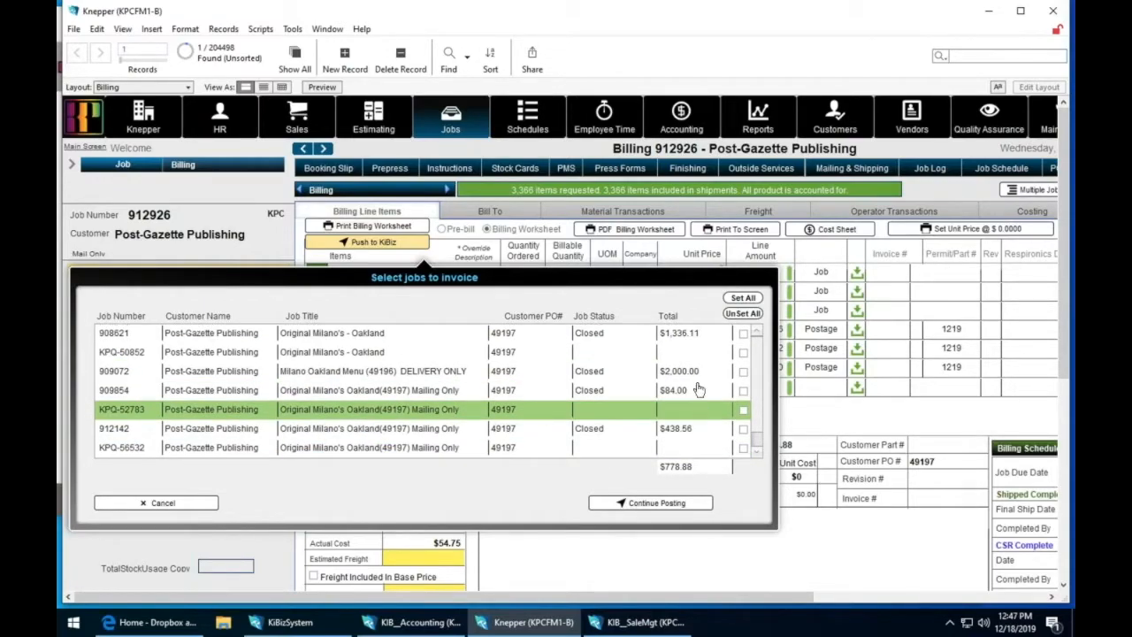
pyautogui.scroll(-1, 584, 352)
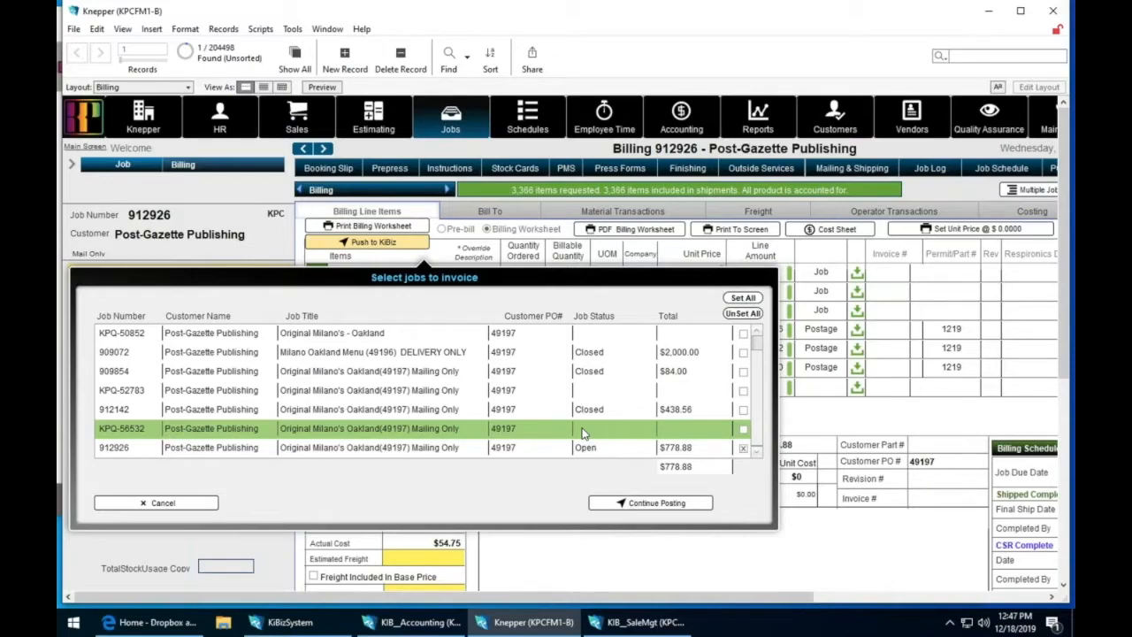
# - Continue posting the selected job to KiBiz and confirm the push
pyautogui.click(482, 495)
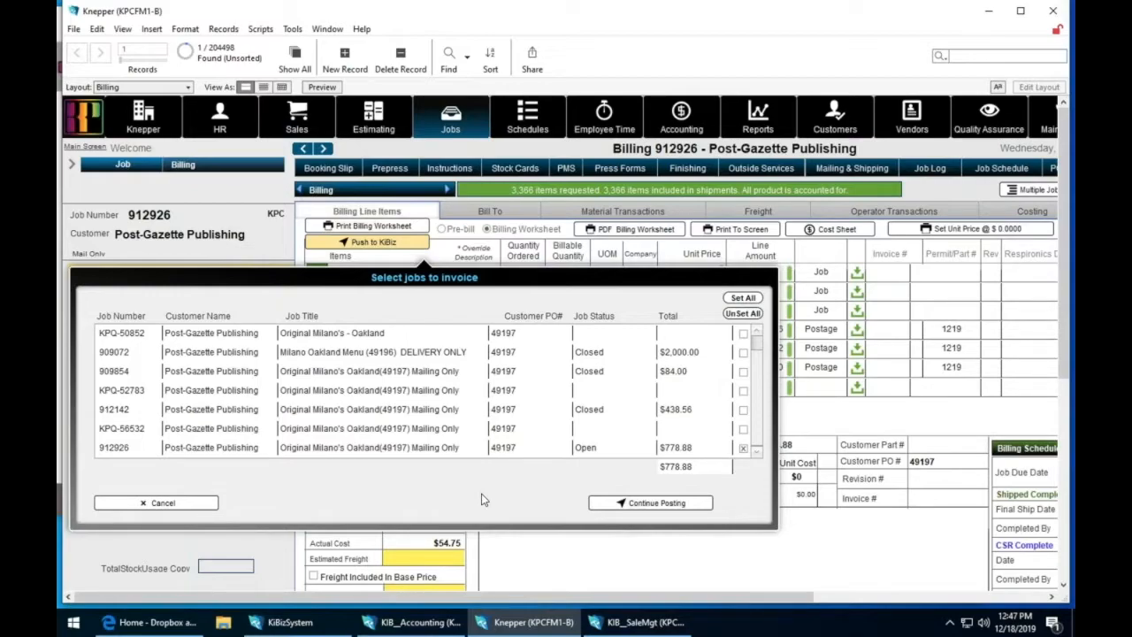
pyautogui.click(629, 511)
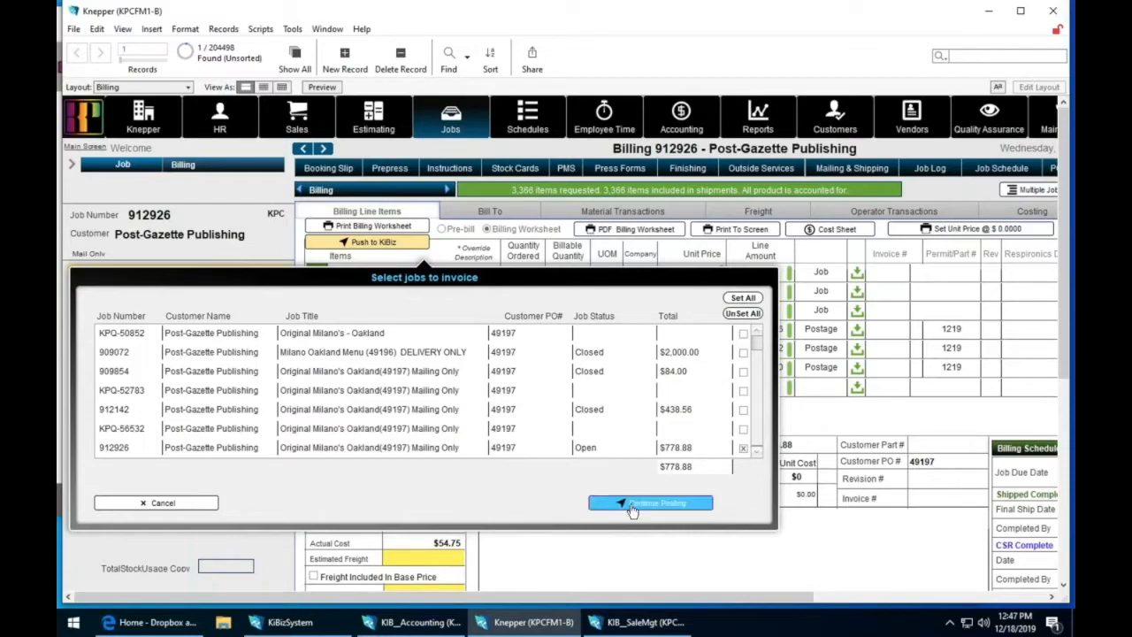
pyautogui.click(643, 506)
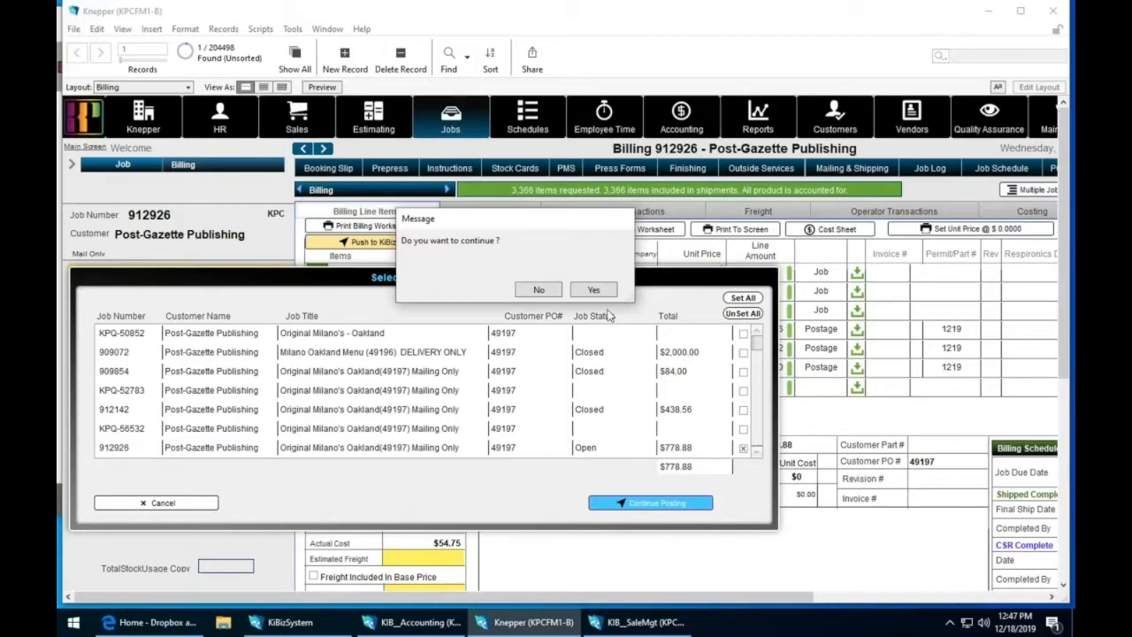
pyautogui.click(595, 290)
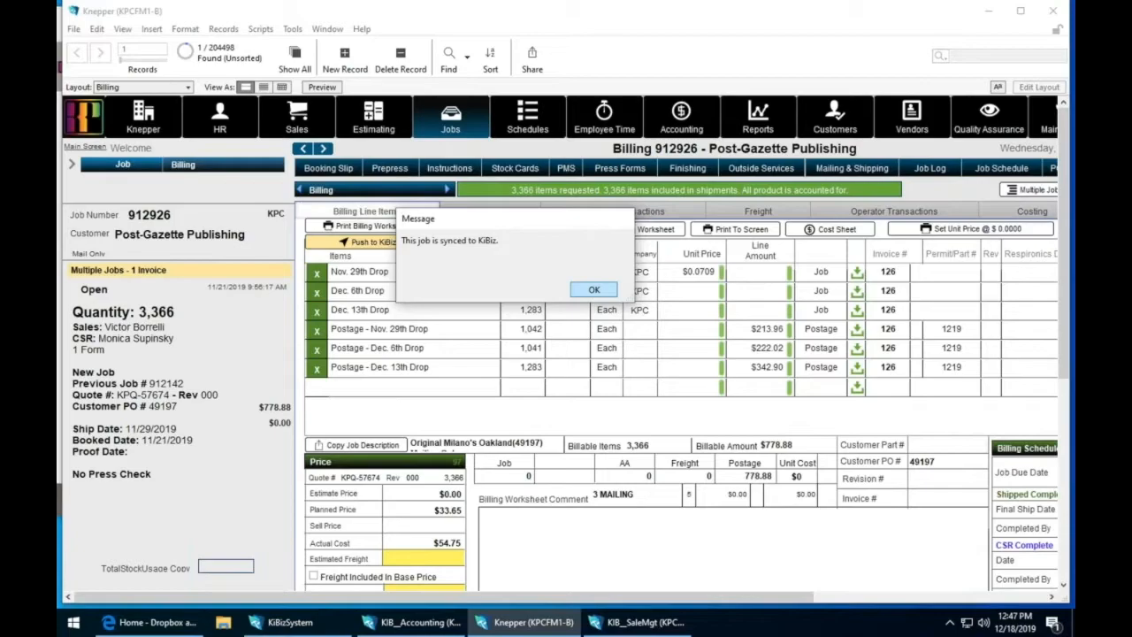
pyautogui.press('Return')
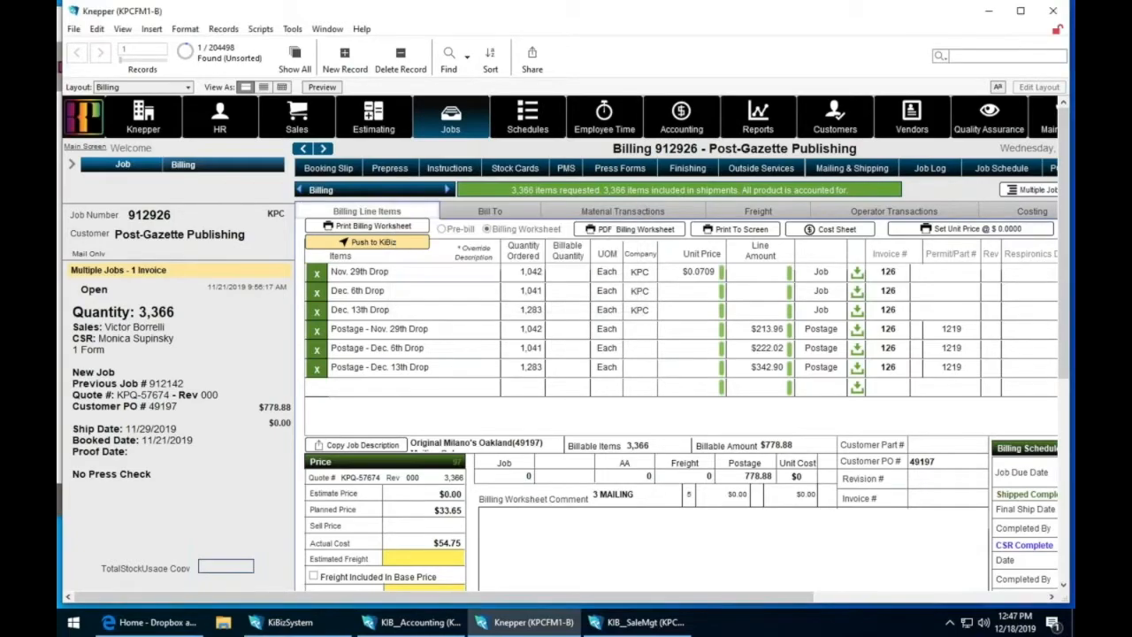
pyautogui.click(690, 291)
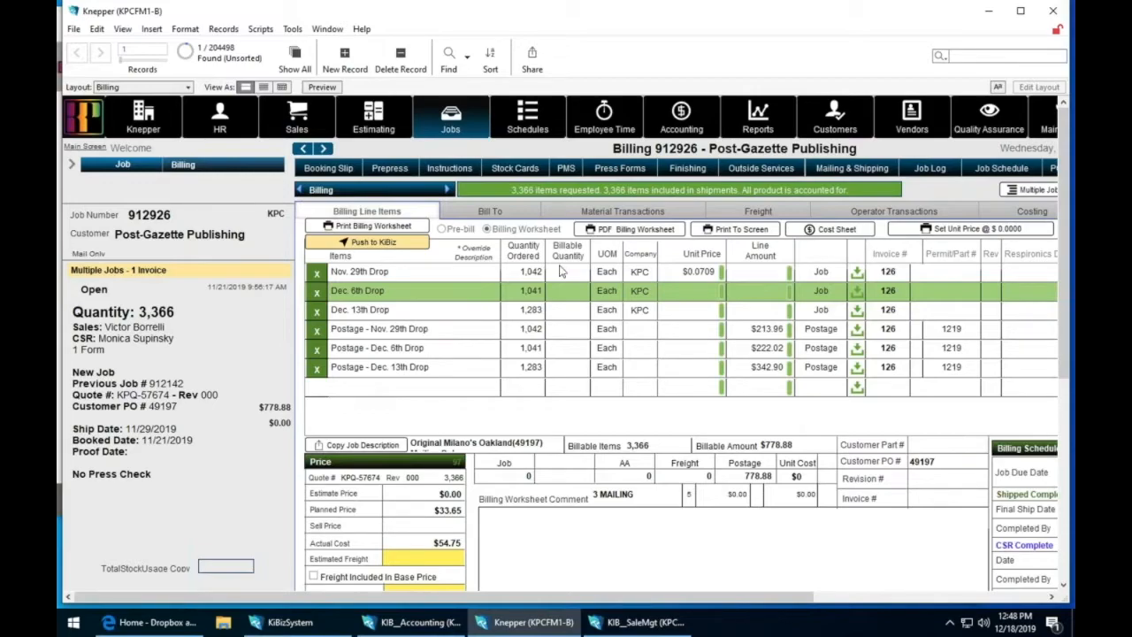
pyautogui.click(487, 248)
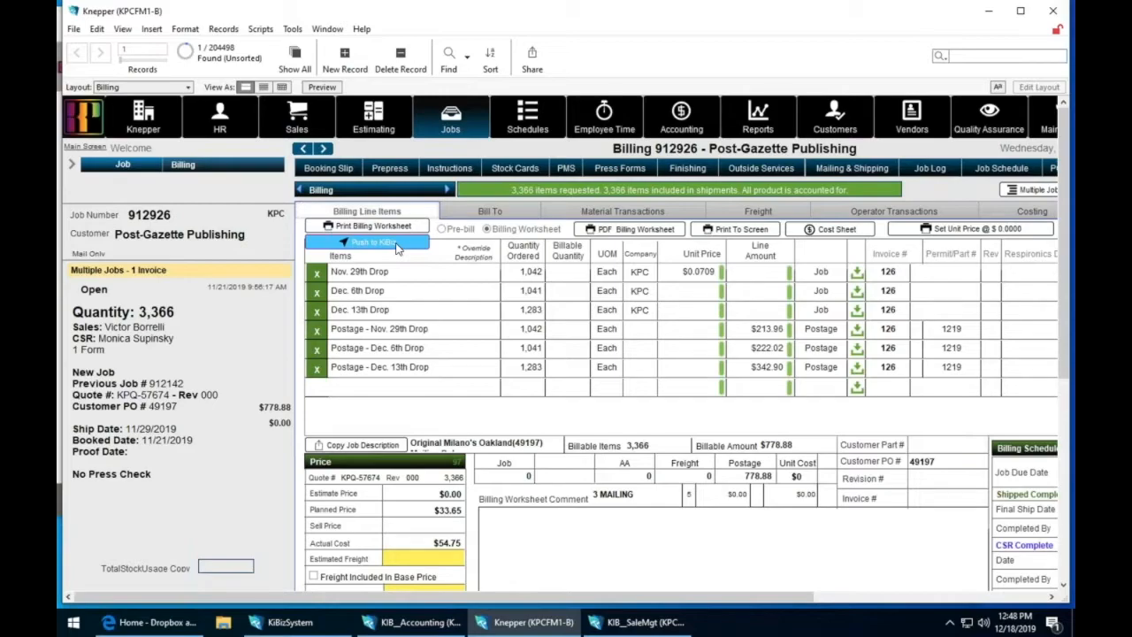
# - Reopen the list of jobs that can be invoiced with job 912926, review it and cancel the posting
pyautogui.click(396, 246)
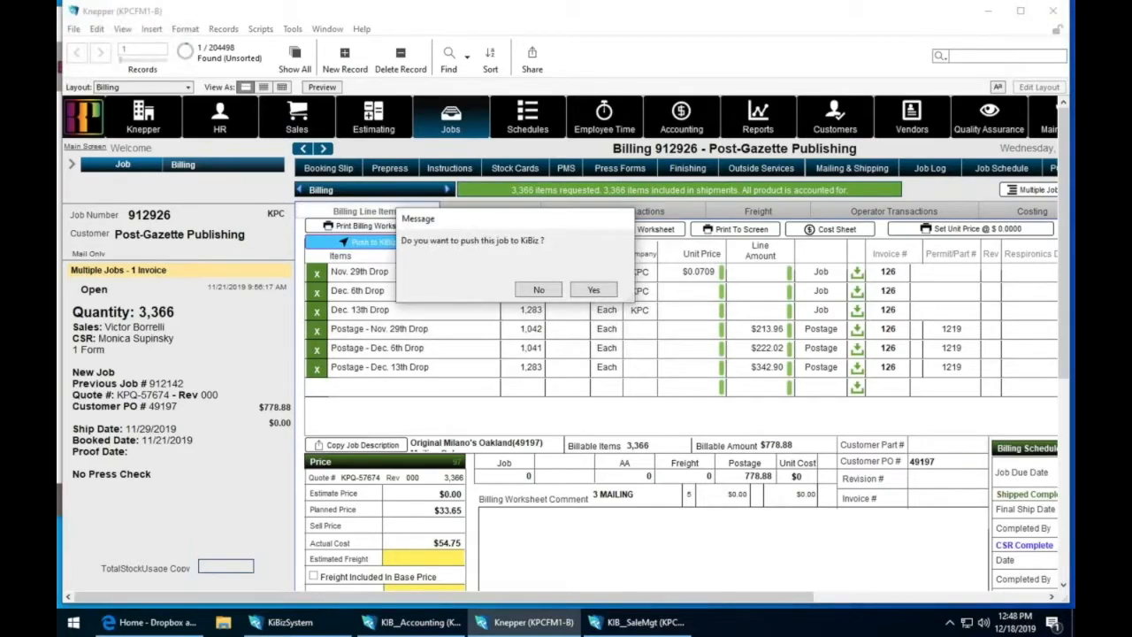
pyautogui.click(589, 290)
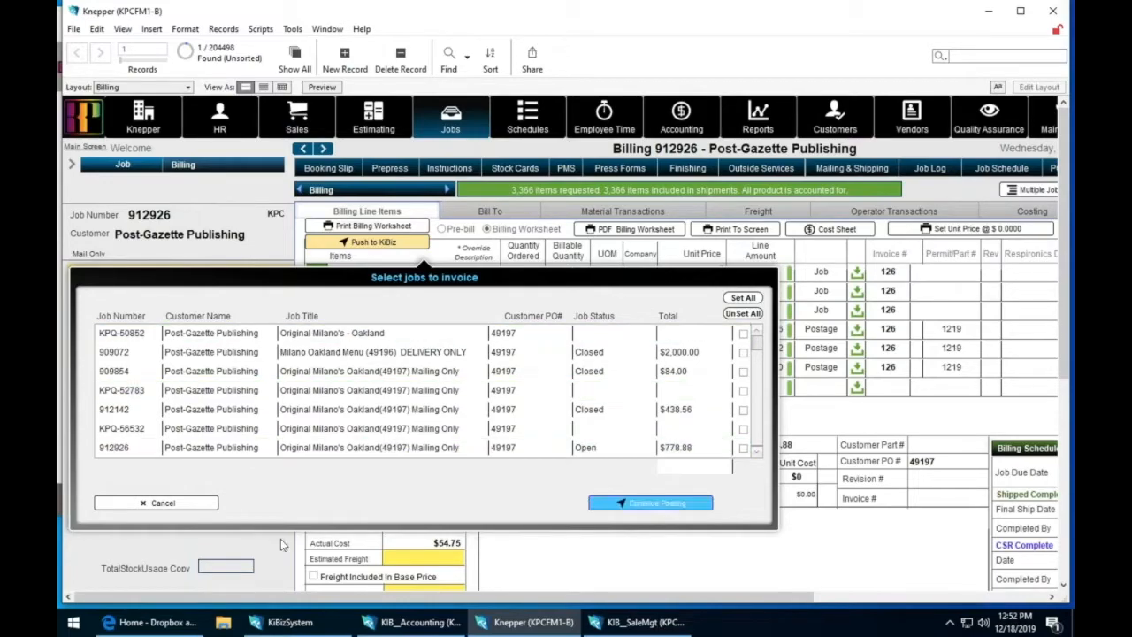
pyautogui.click(194, 510)
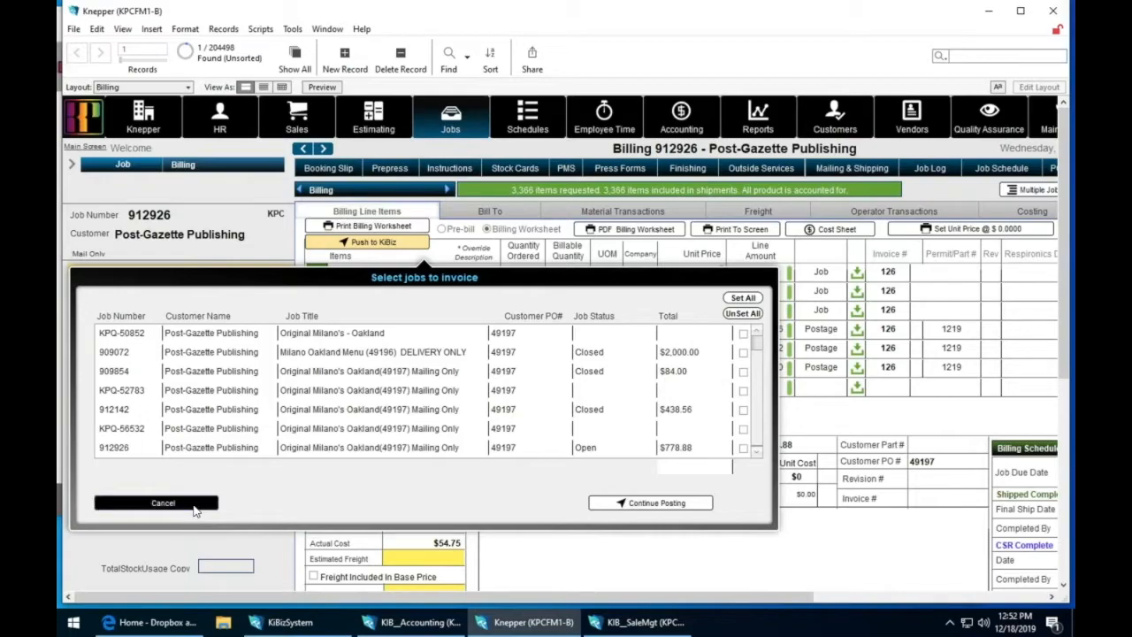
# - Review the KiBiz invoice linked to the Nov. 29th Drop line, and return to the billing record of its job
pyautogui.click(890, 275)
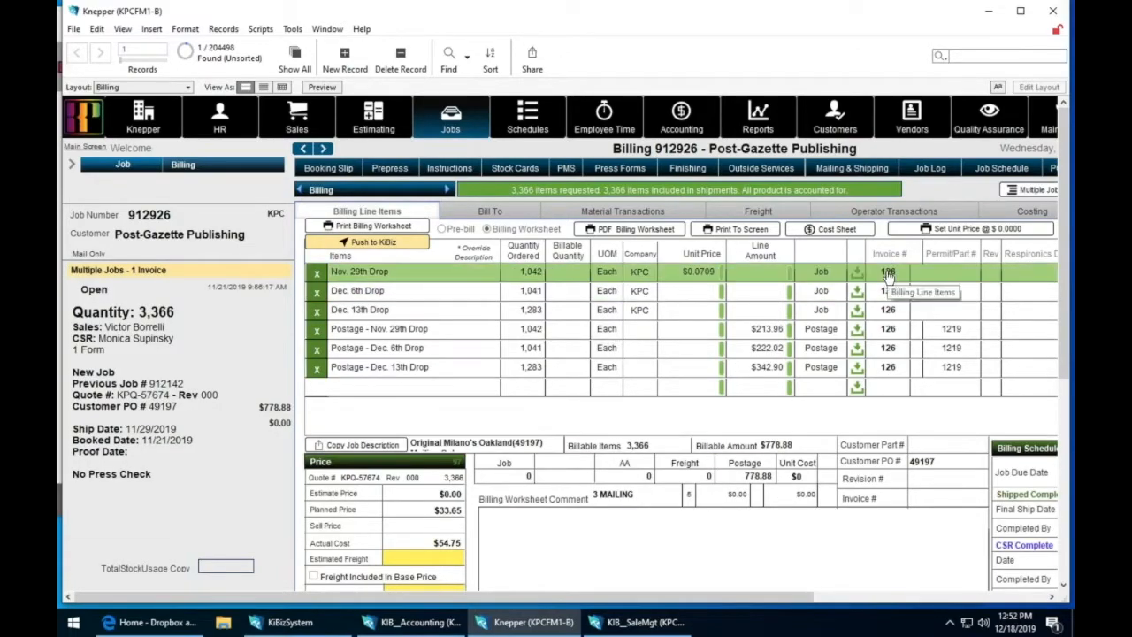
pyautogui.click(888, 276)
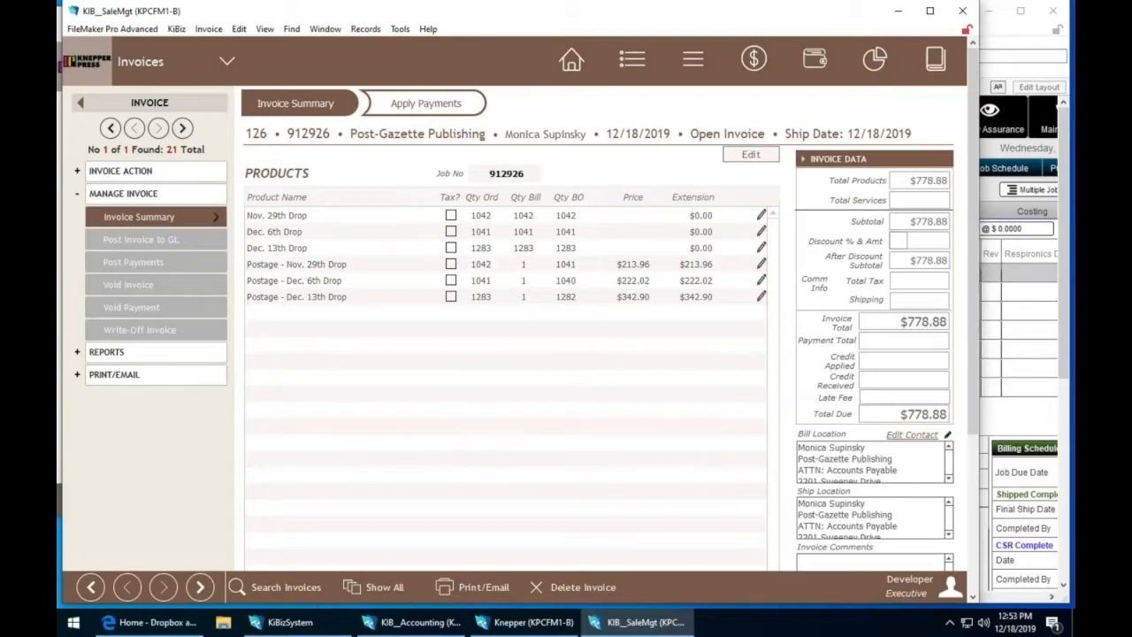
pyautogui.click(514, 177)
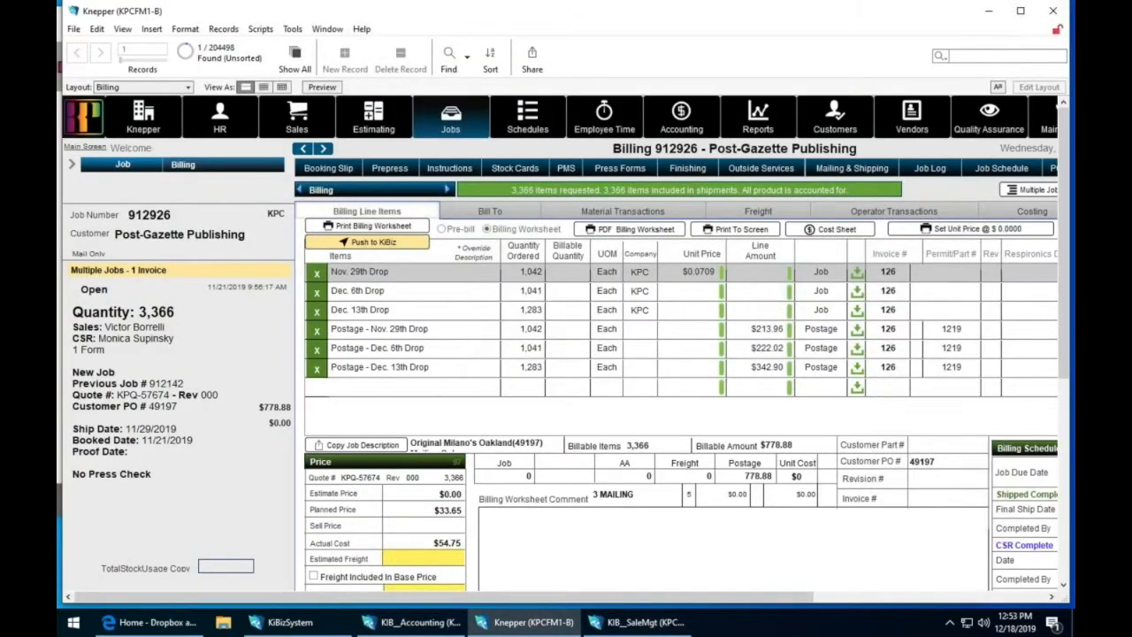
pyautogui.click(888, 272)
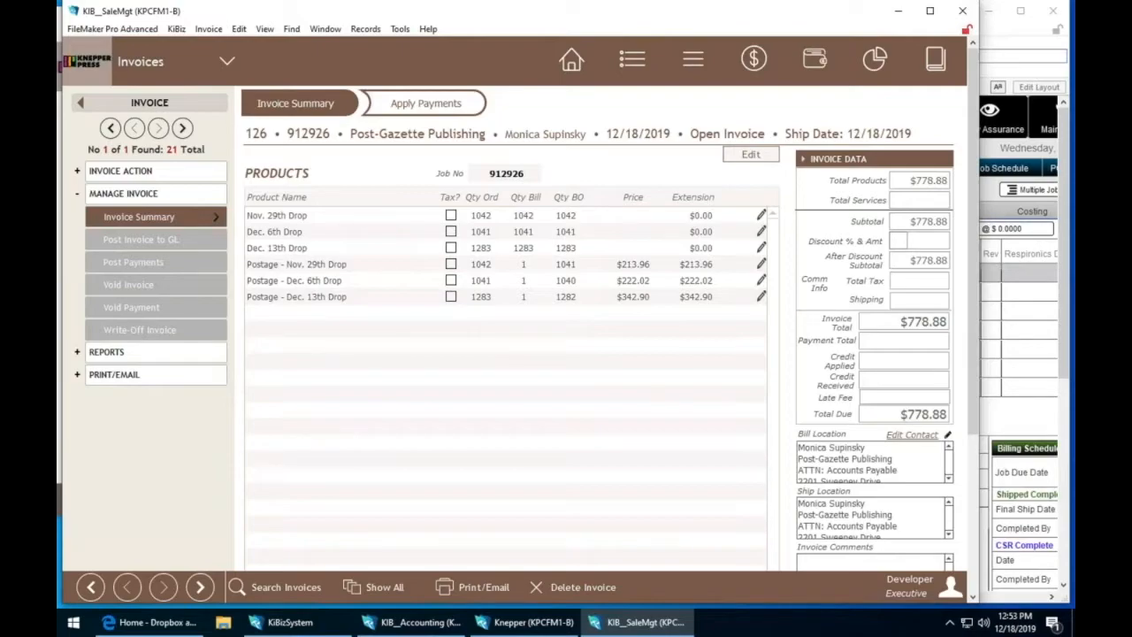
pyautogui.click(507, 176)
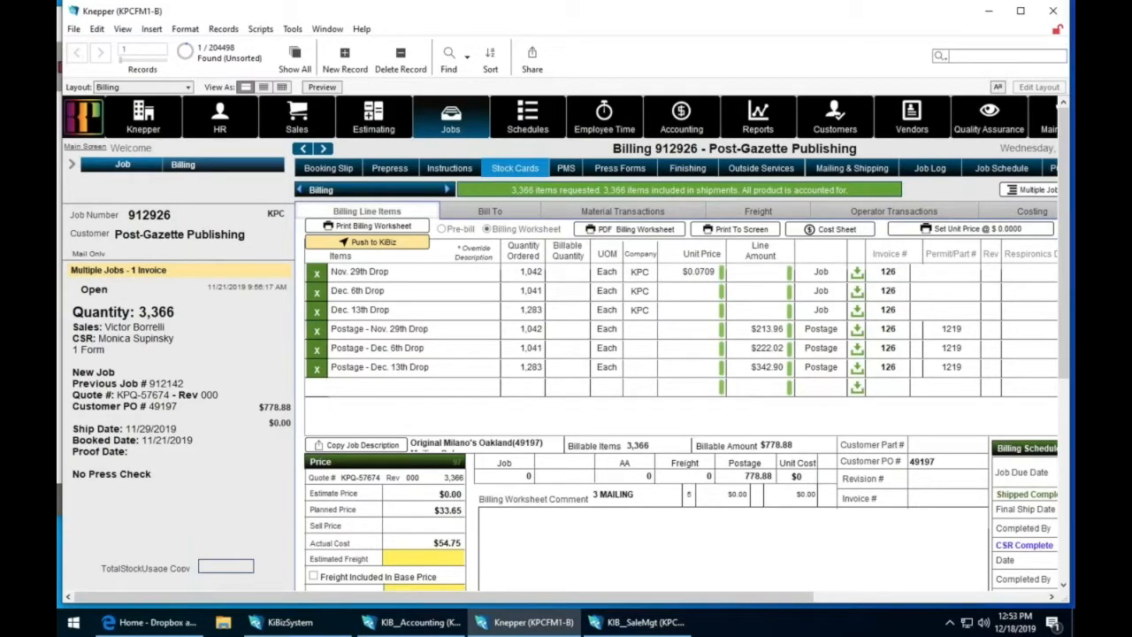
# - Start pushing job 912926 to KiBiz again and select the closed jobs 909854, 909072 and 912142 for the invoice
pyautogui.click(329, 242)
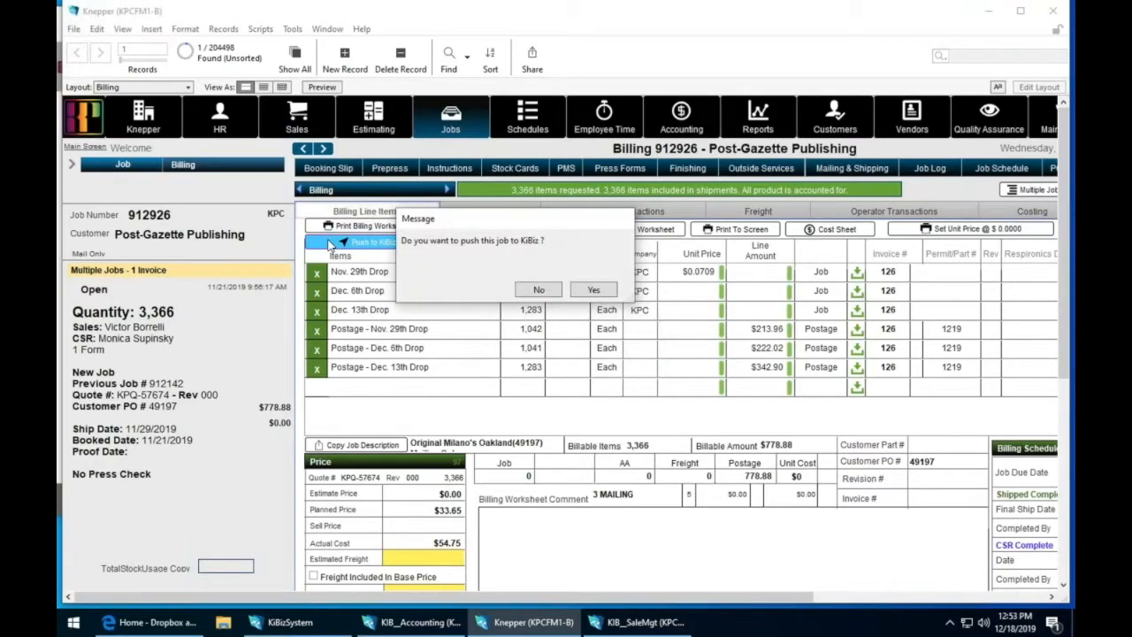
pyautogui.click(595, 291)
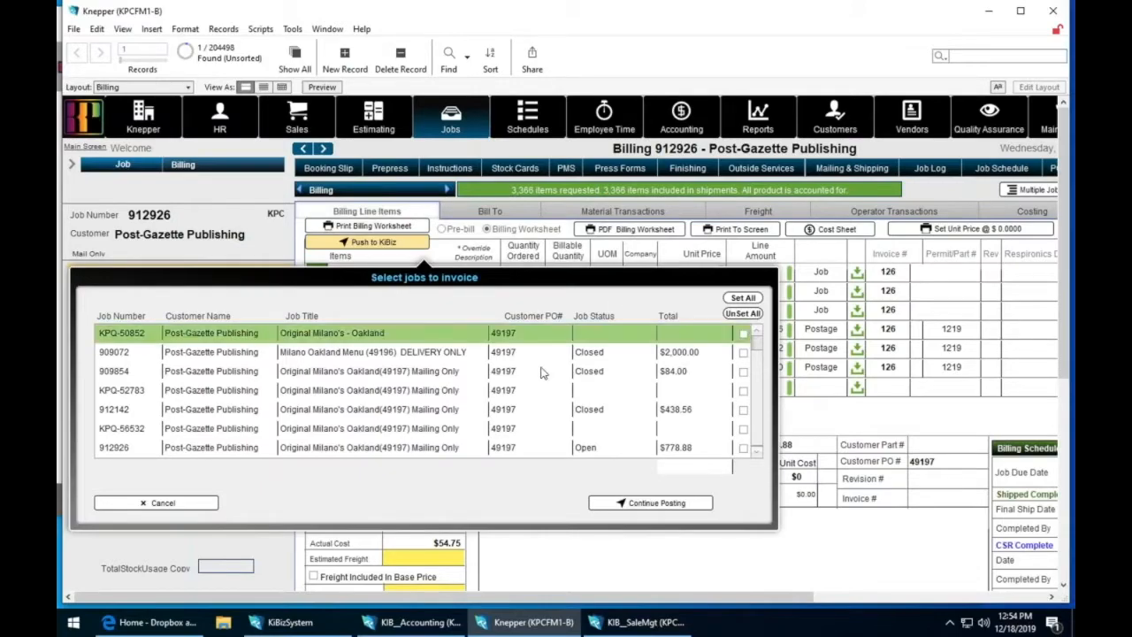
pyautogui.click(542, 372)
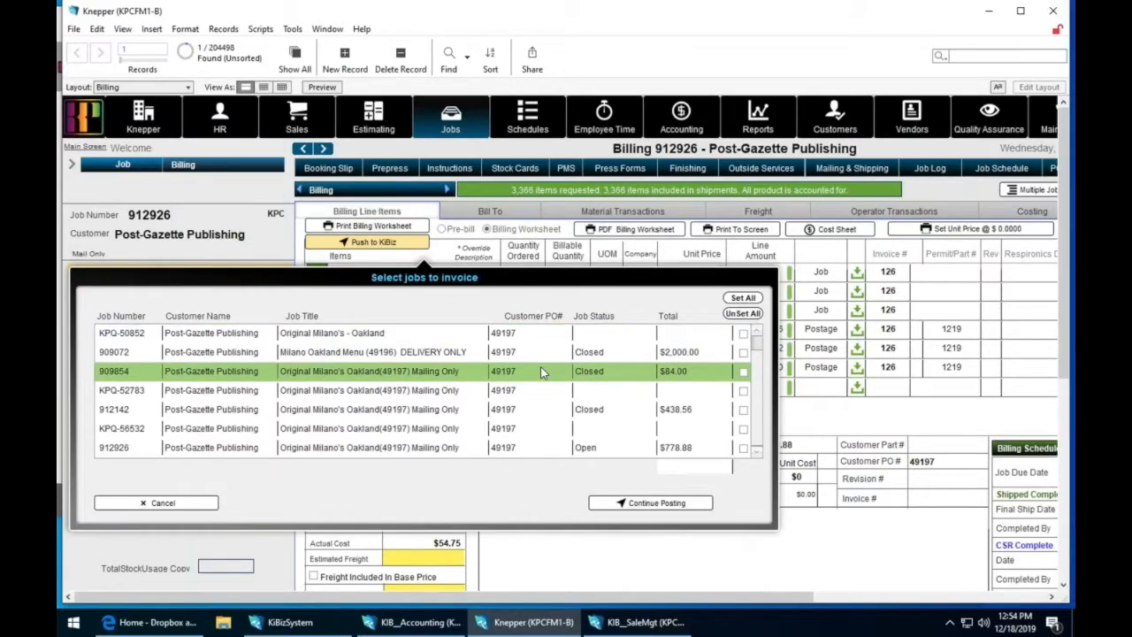
pyautogui.click(743, 375)
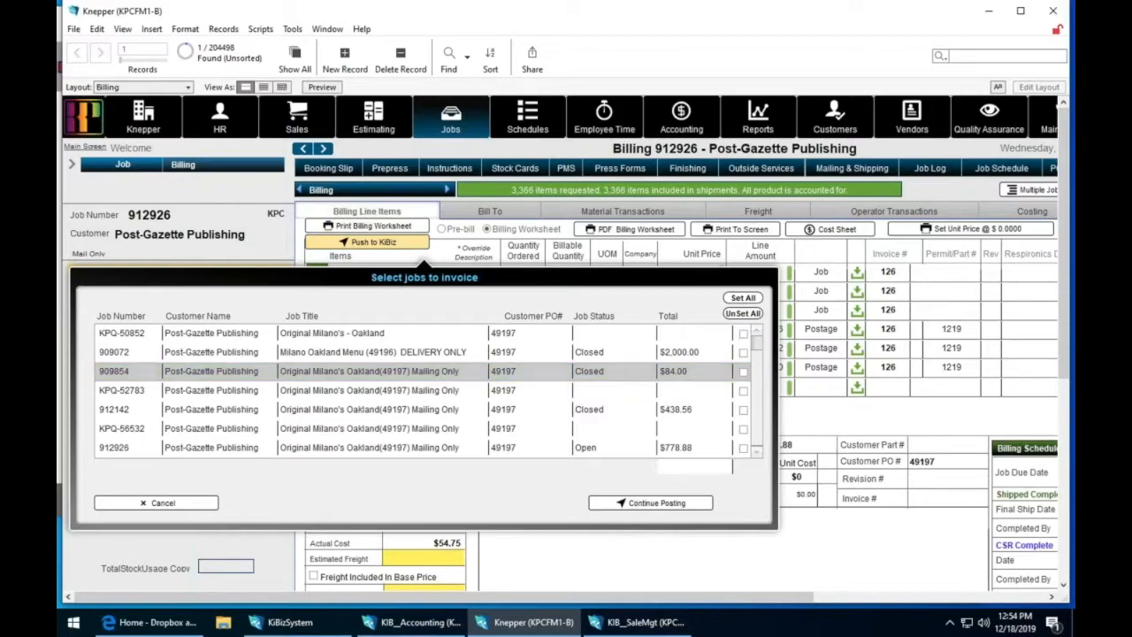
pyautogui.click(742, 358)
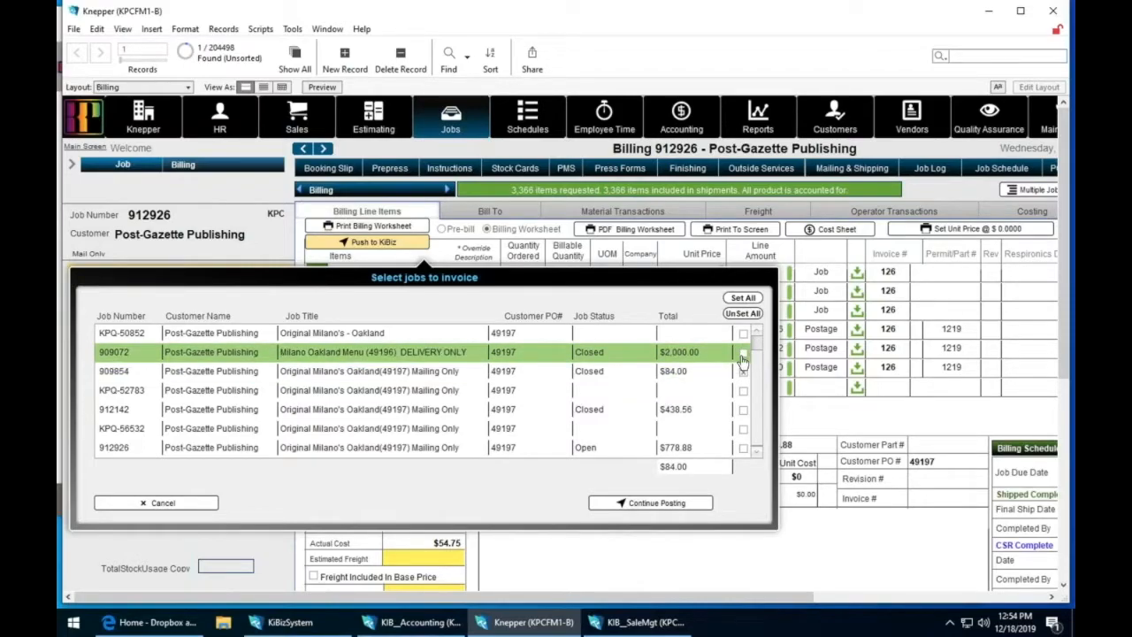
pyautogui.click(744, 411)
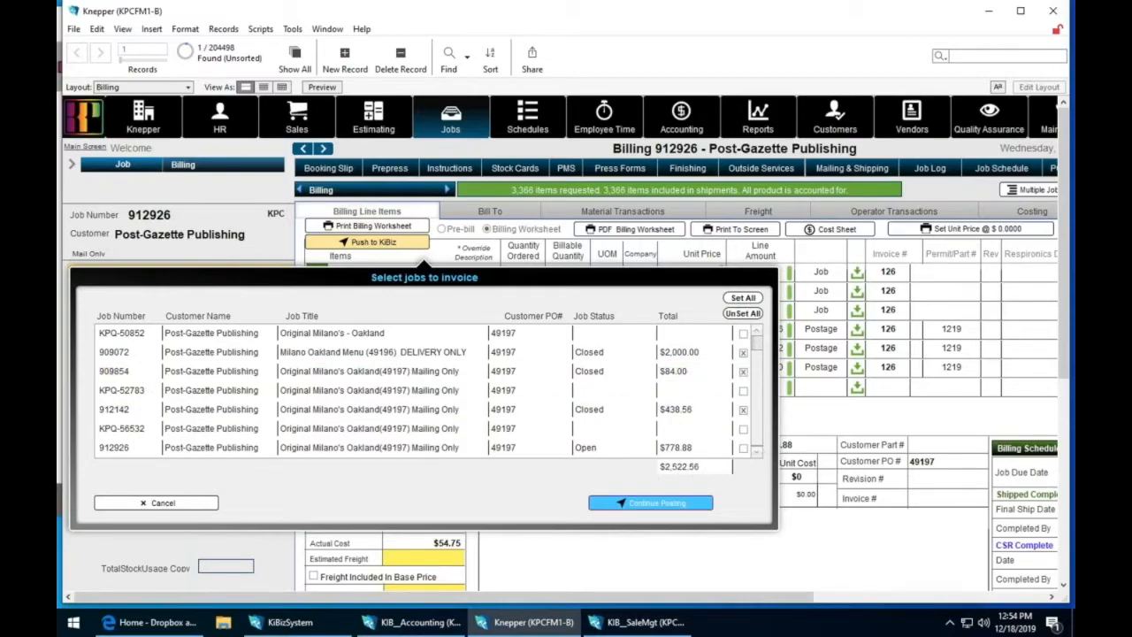
# - Continue posting the three selected closed jobs to KiBiz and confirm the push
pyautogui.click(651, 503)
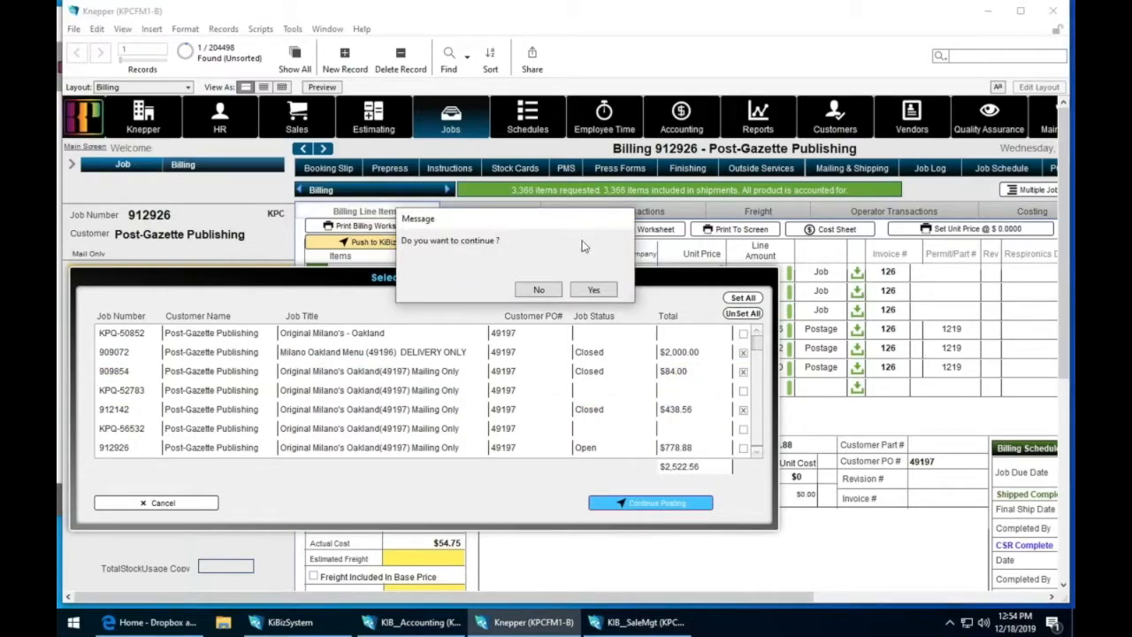
pyautogui.click(592, 292)
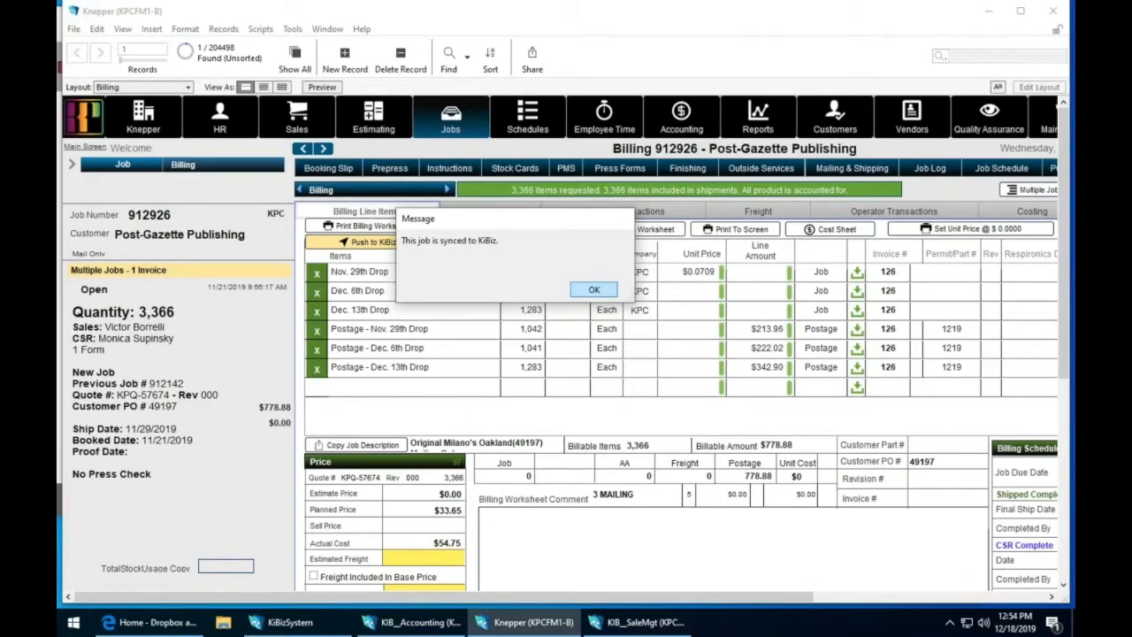
pyautogui.press('Return')
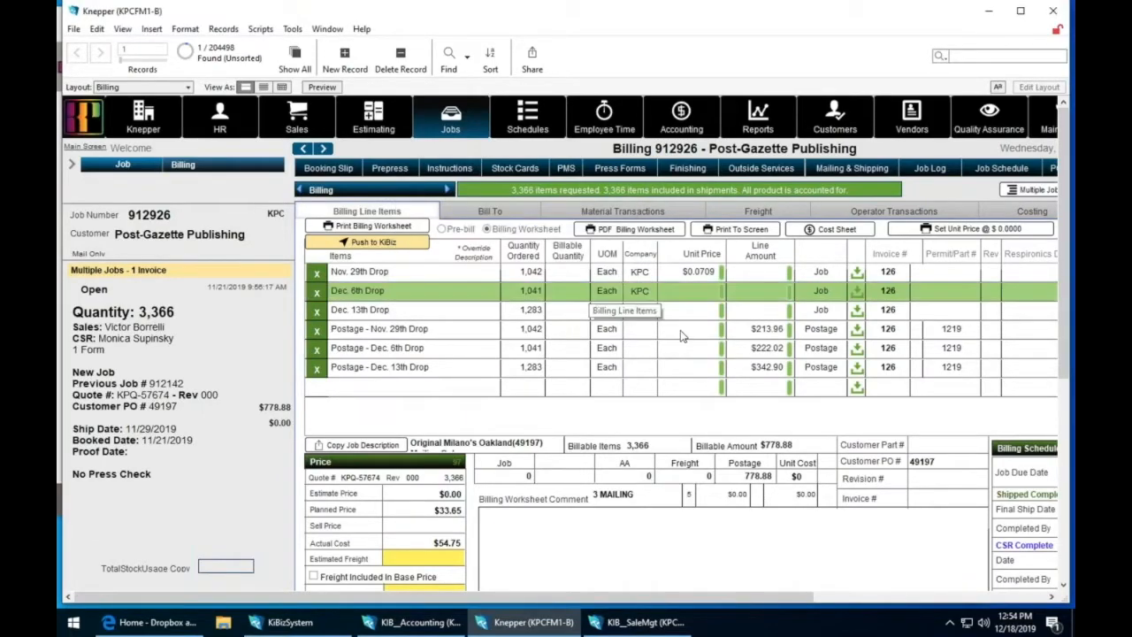
# - Open the KiBiz invoice linked to the Dec. 6th Drop line, and switch to the invoice list
pyautogui.click(681, 334)
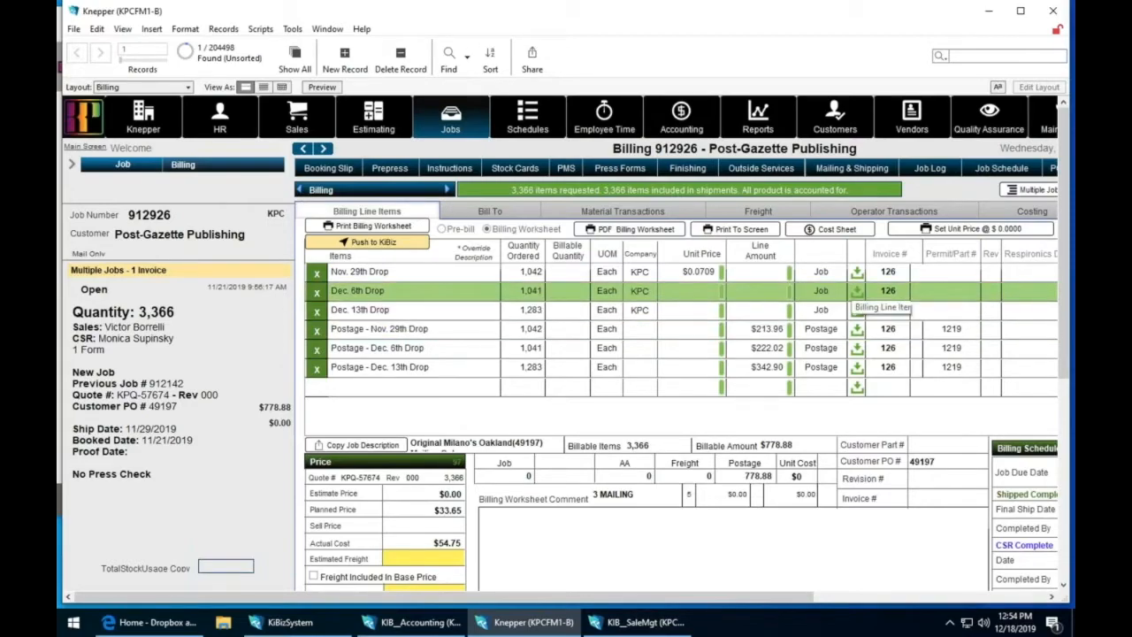
pyautogui.click(888, 296)
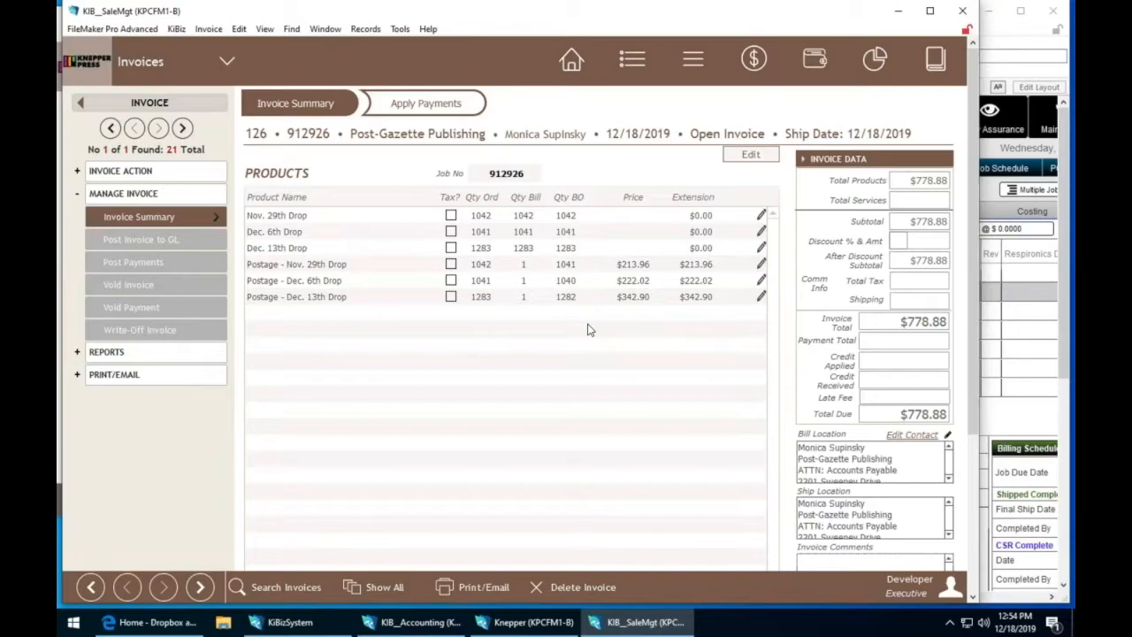
pyautogui.click(364, 31)
pyautogui.click(364, 32)
pyautogui.click(648, 67)
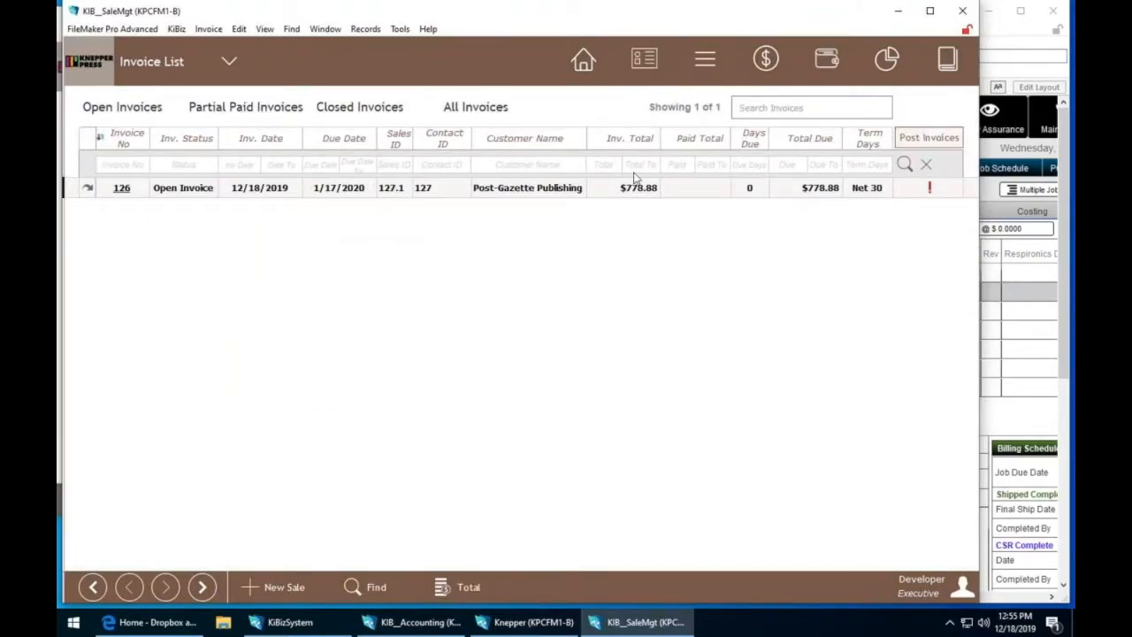
# - List all invoices and open invoice 127 for Post-Gazette Publishing
pyautogui.click(239, 61)
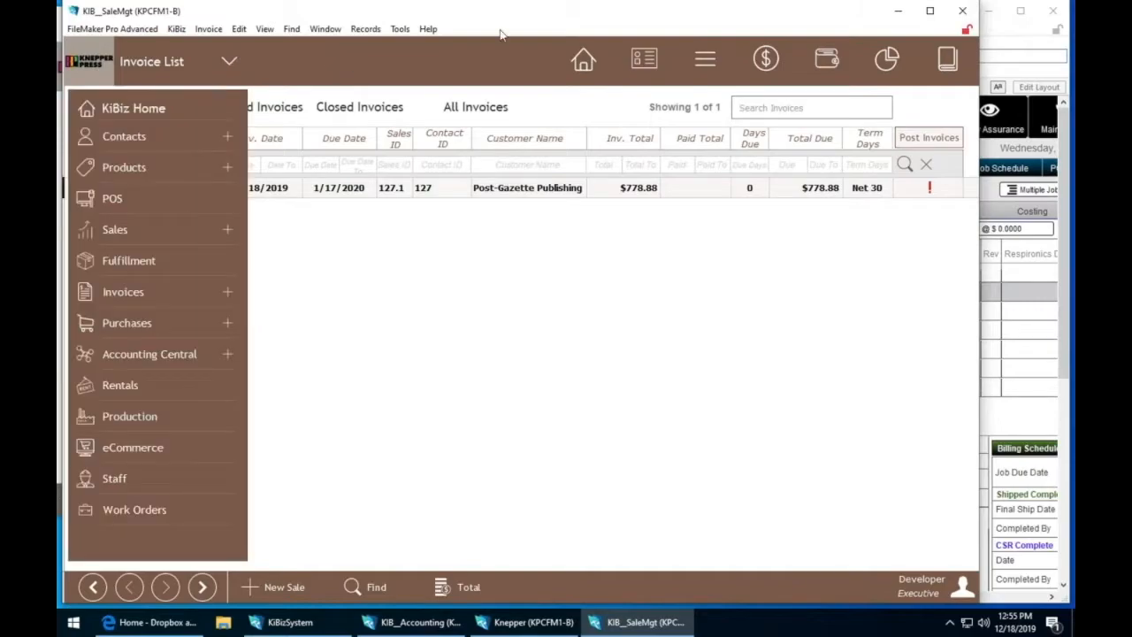
pyautogui.click(699, 53)
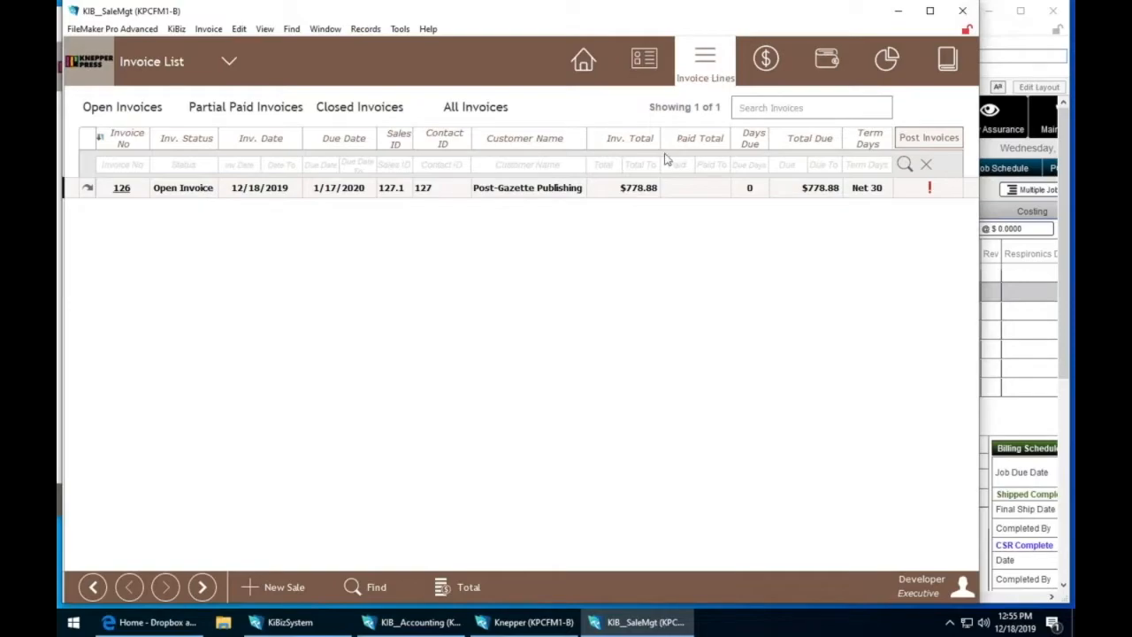
pyautogui.click(461, 115)
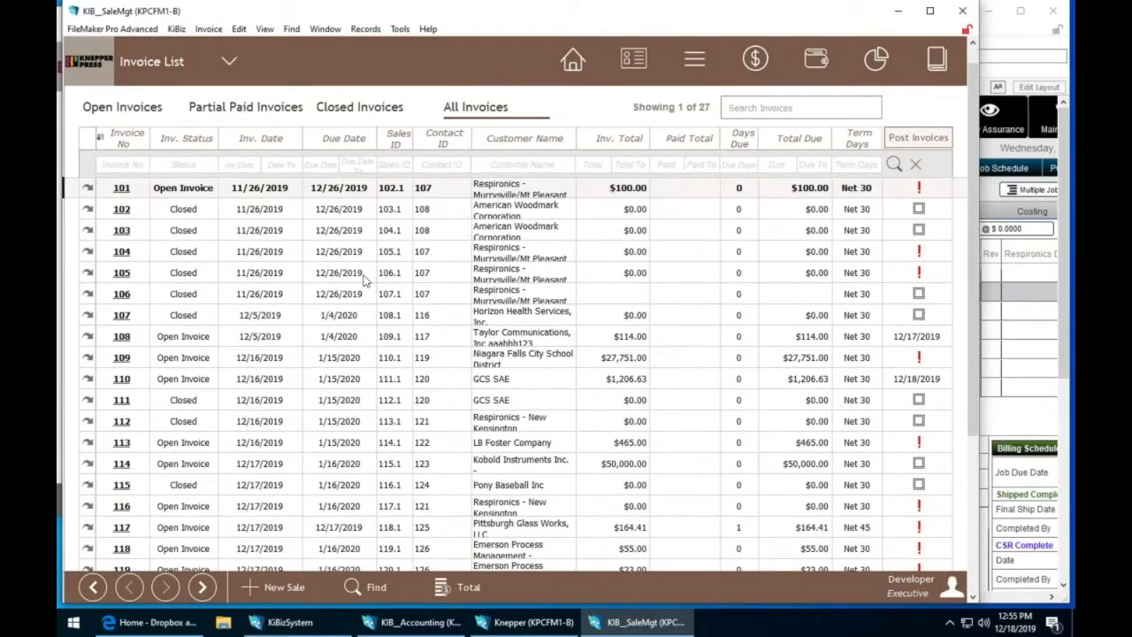
pyautogui.scroll(-1, 366, 281)
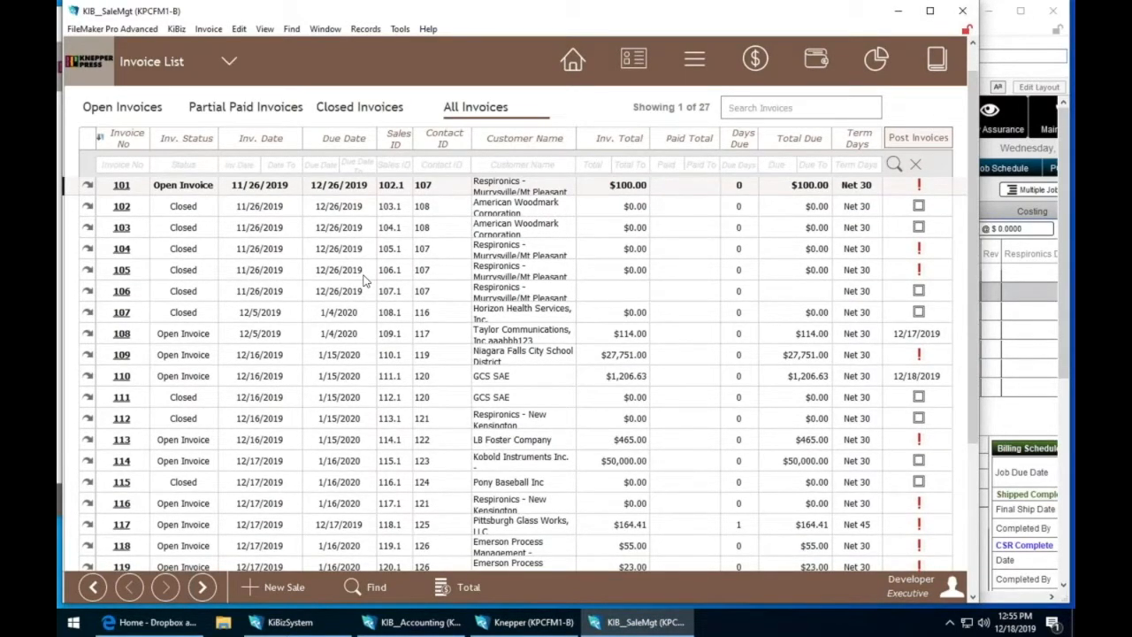
pyautogui.scroll(-2, 366, 280)
pyautogui.scroll(-1, 360, 320)
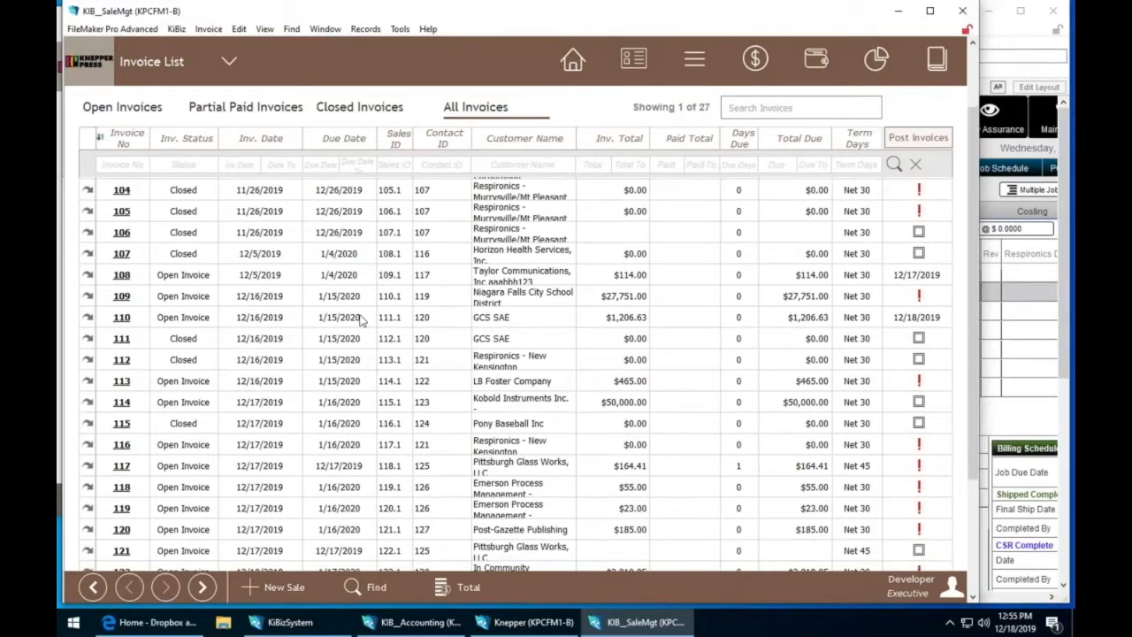
pyautogui.scroll(-1, 360, 320)
pyautogui.scroll(-5, 360, 320)
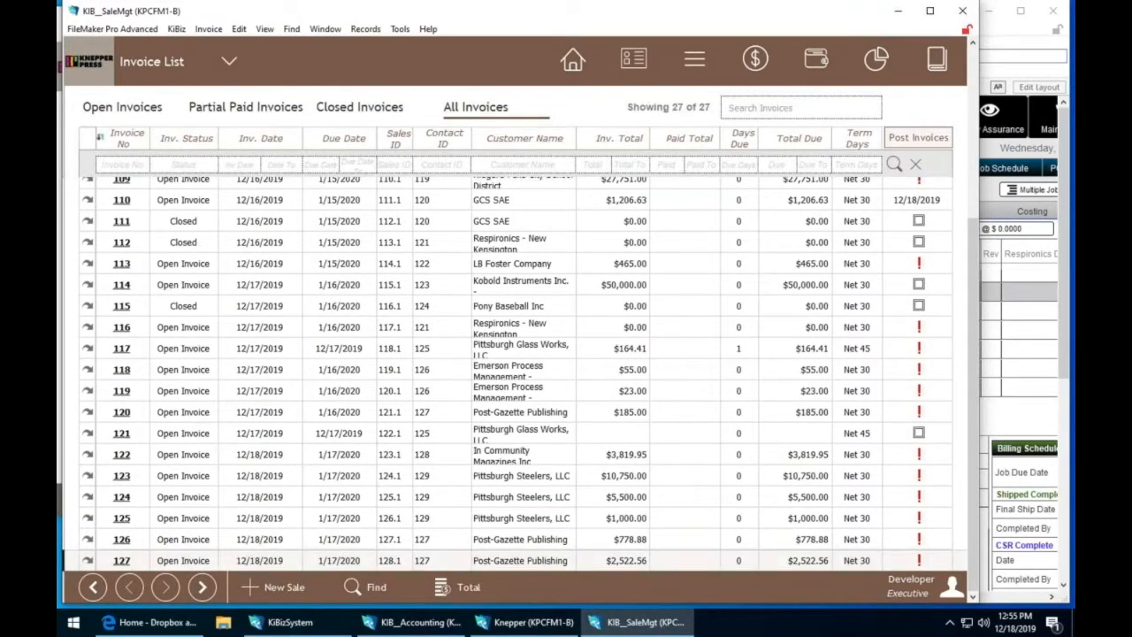
pyautogui.click(121, 561)
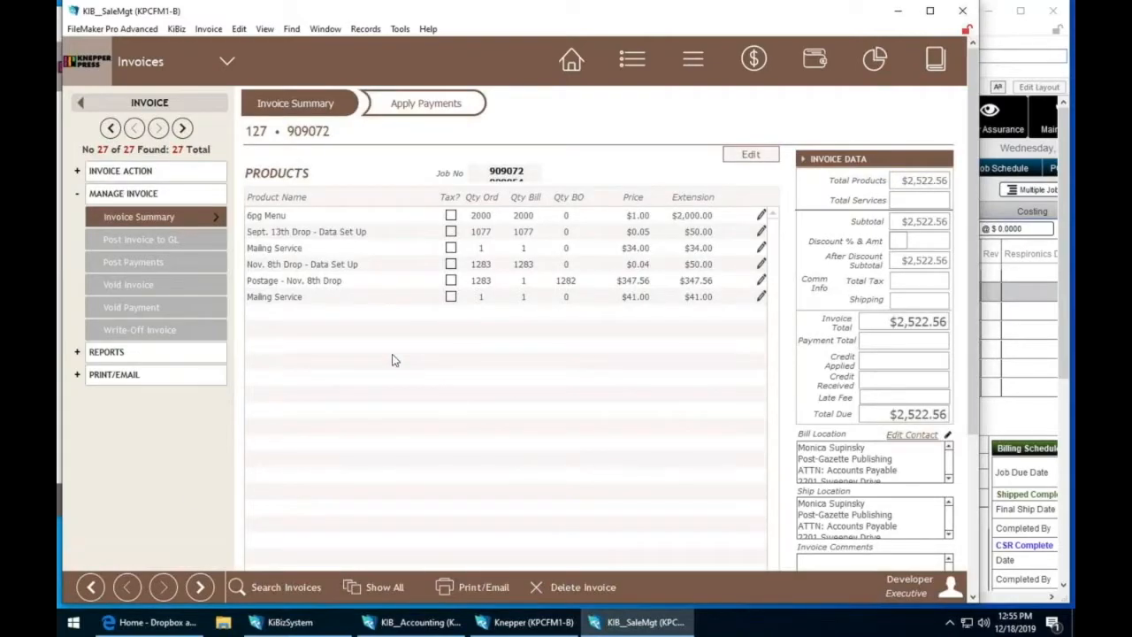
# - Try to open the job linked to invoice 127, check the Posting Dashboard in KIB_Accounting, and return to the invoice
pyautogui.click(487, 176)
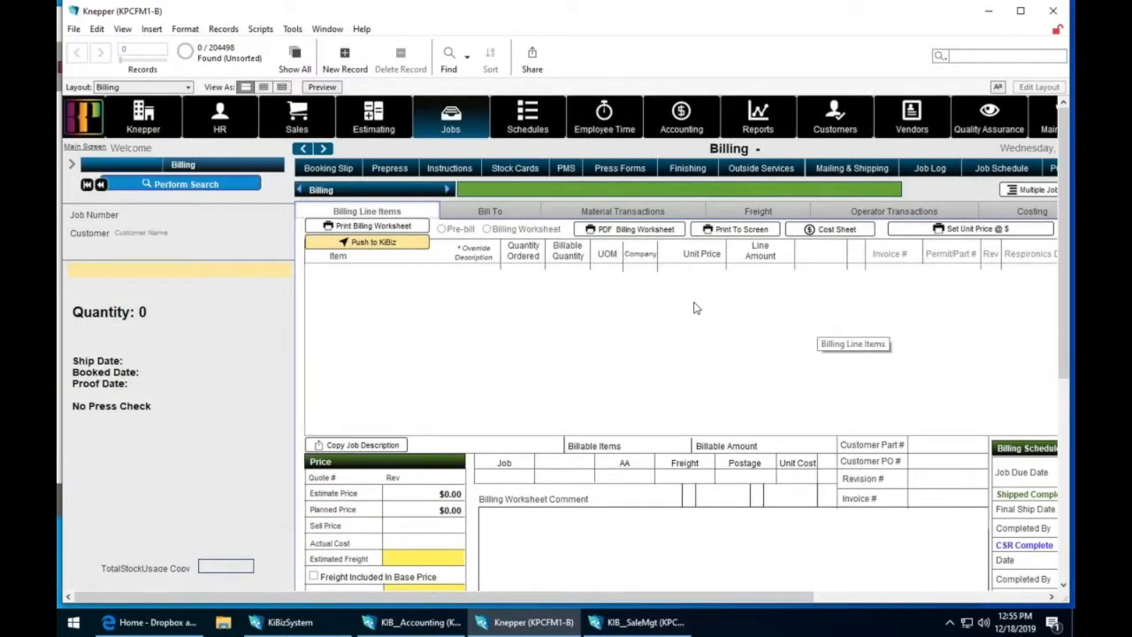
pyautogui.click(426, 623)
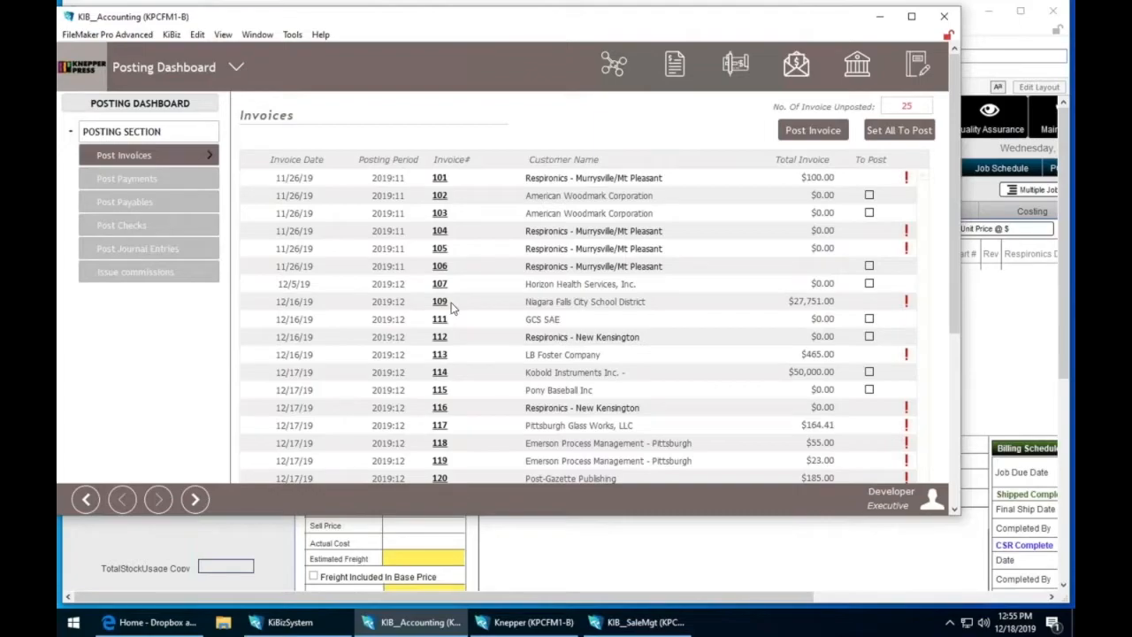
pyautogui.click(642, 623)
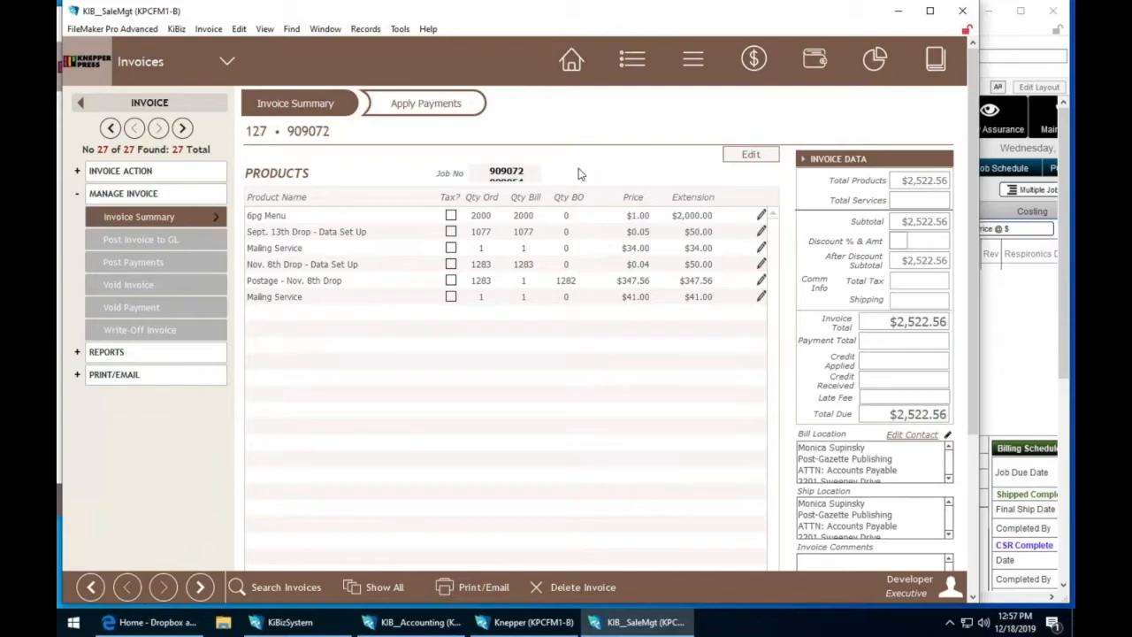
# - Try once more to reach the Knepper billing record from invoice 127, and go to the KiBiz invoice home dashboard
pyautogui.click(511, 173)
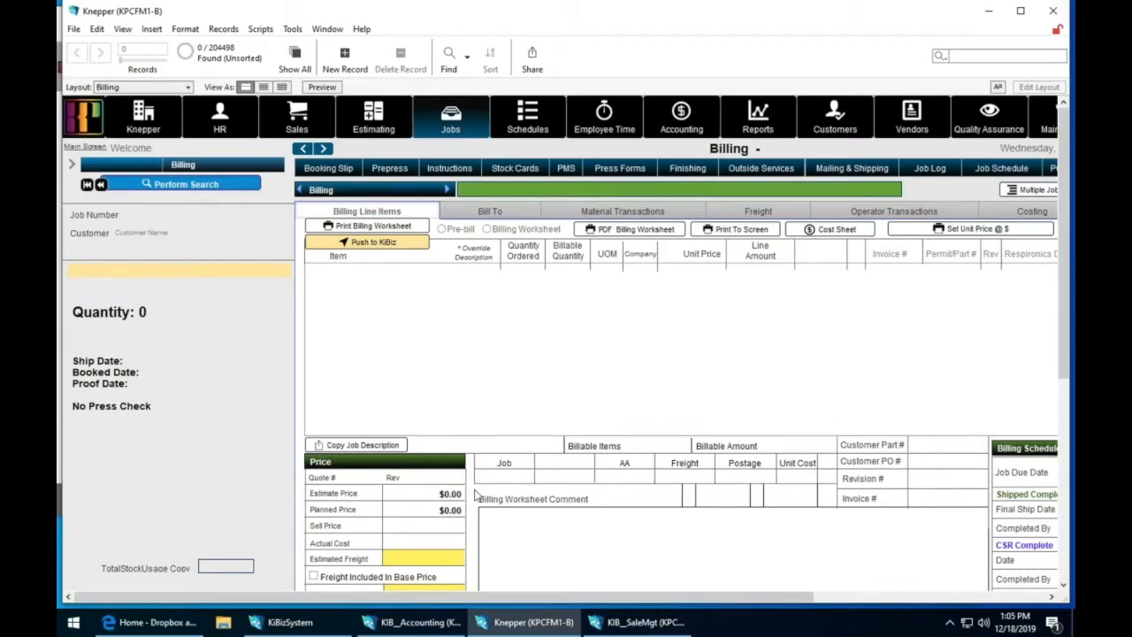
pyautogui.moveTo(544, 603); pyautogui.dragTo(607, 604)
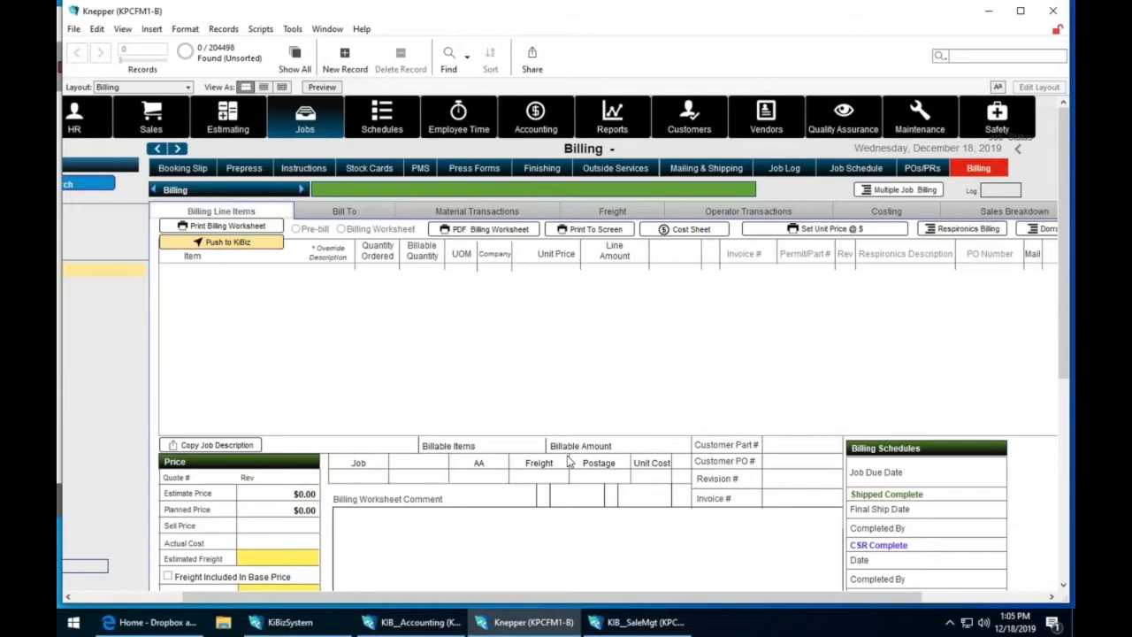
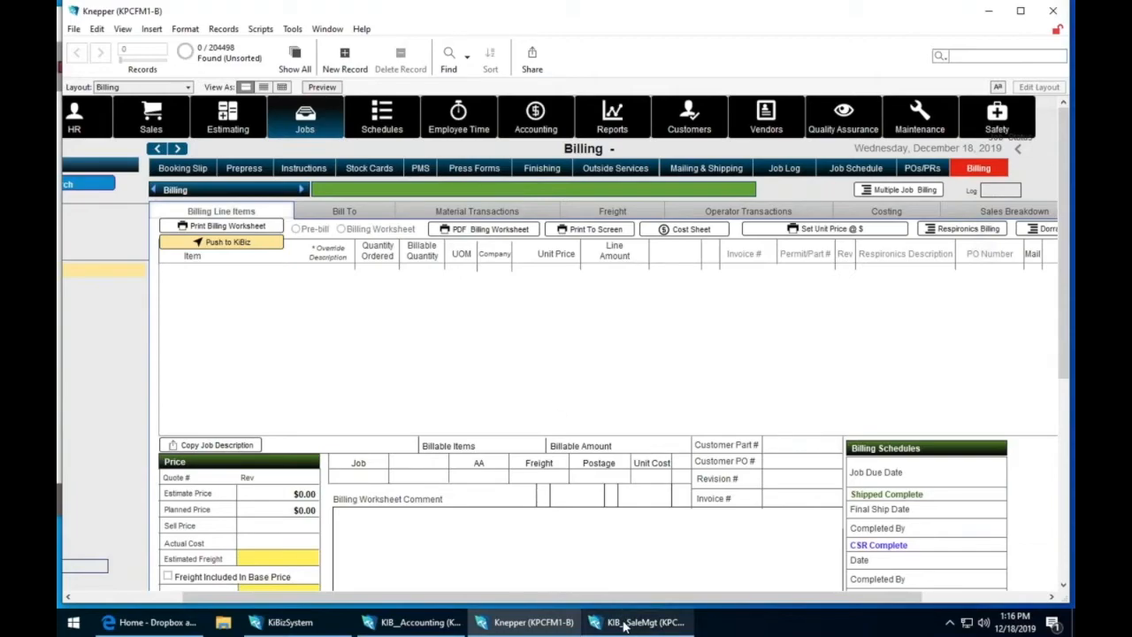
pyautogui.click(624, 622)
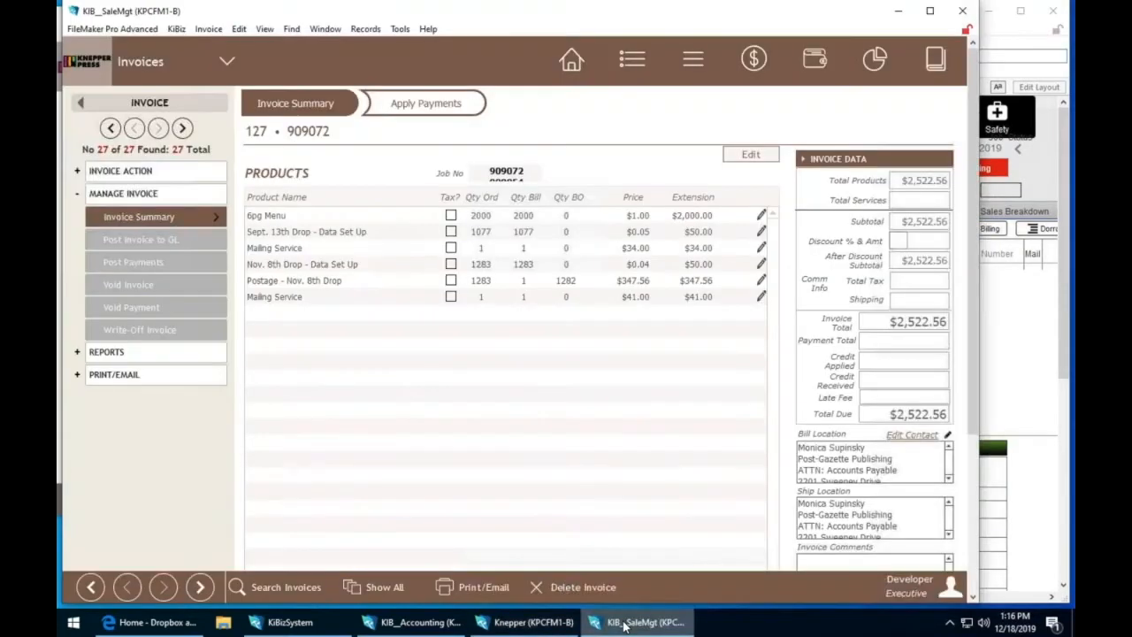
pyautogui.click(571, 70)
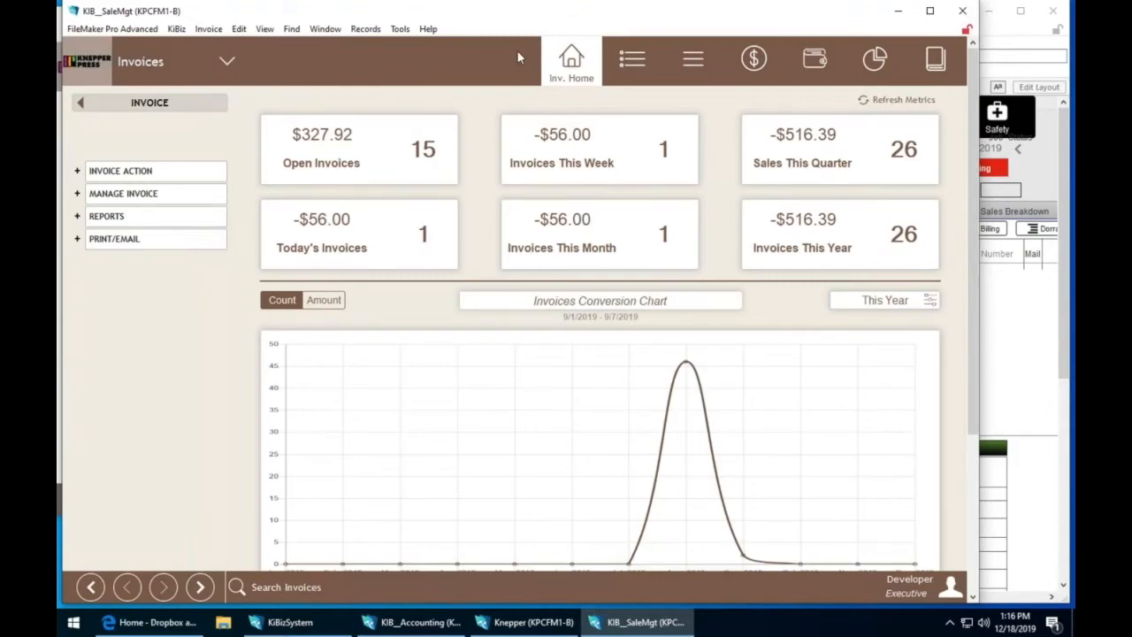
# - Return to the KiBiz home dashboard and open the Company Preferences in the system settings
pyautogui.click(131, 69)
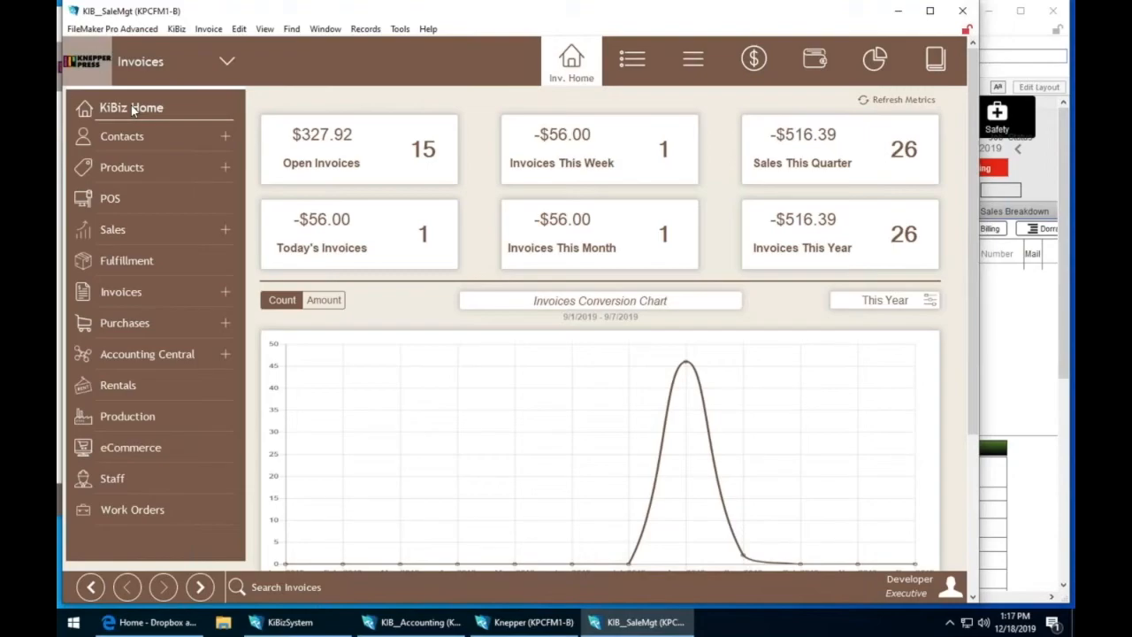
pyautogui.click(132, 108)
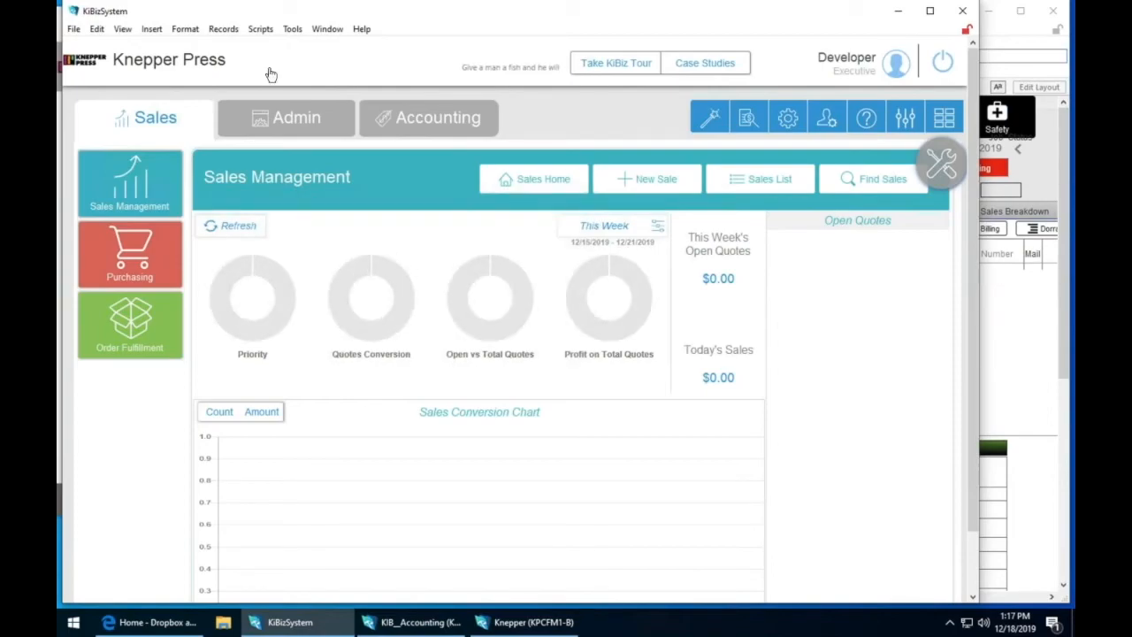
pyautogui.click(779, 124)
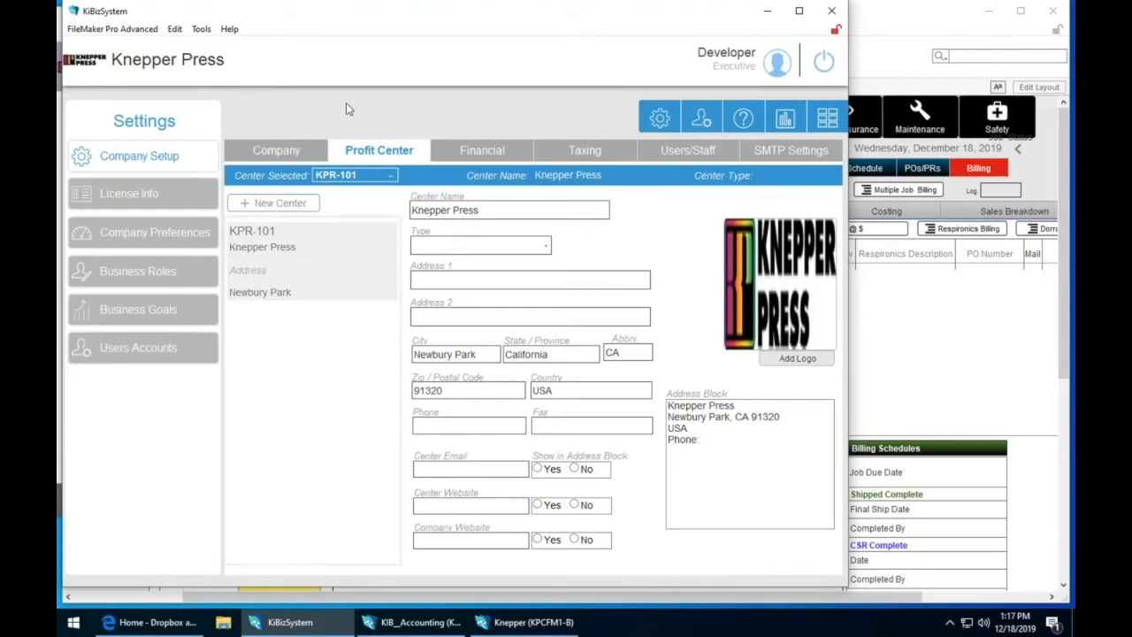
pyautogui.click(152, 237)
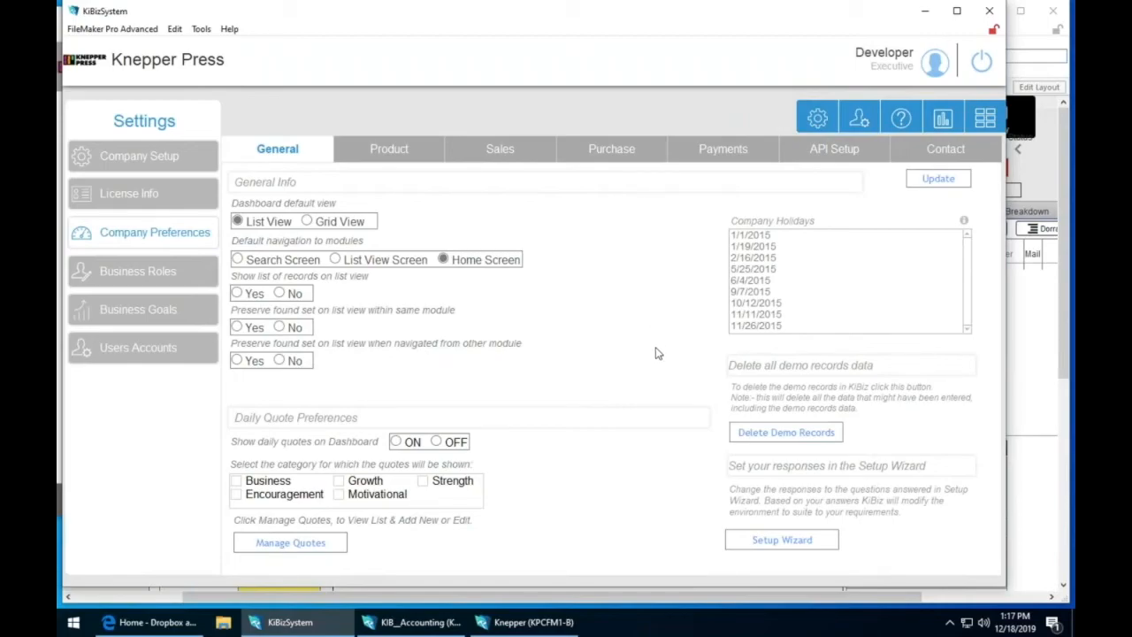
# - Launch the KiBiz Setup Wizard from the general preferences and set the window mode to Multiple Window
pyautogui.click(777, 545)
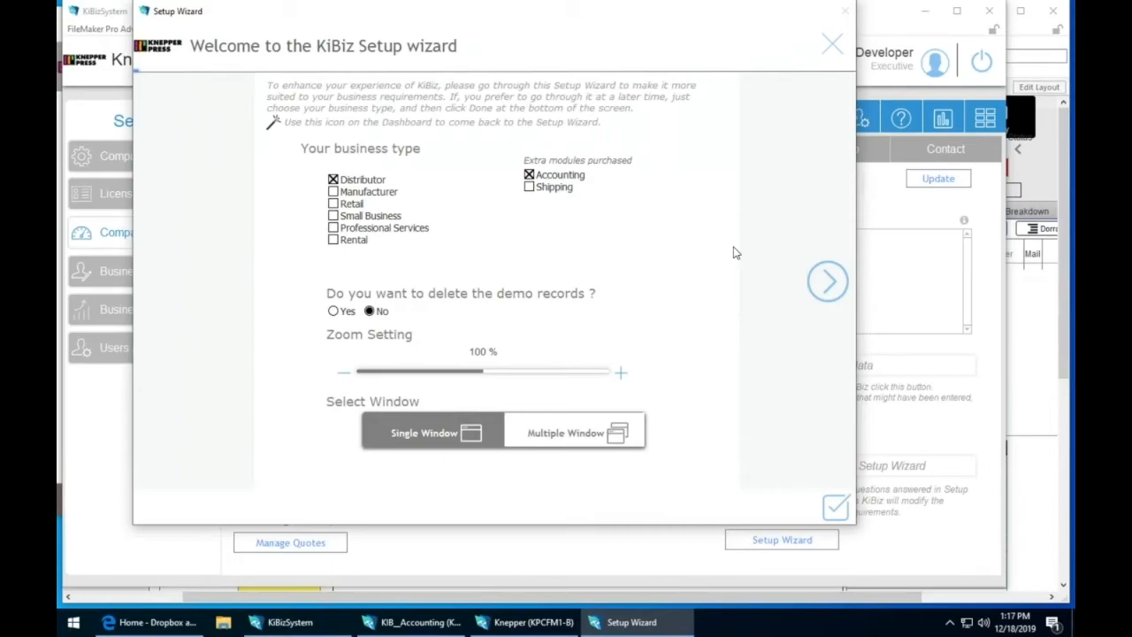
pyautogui.click(572, 431)
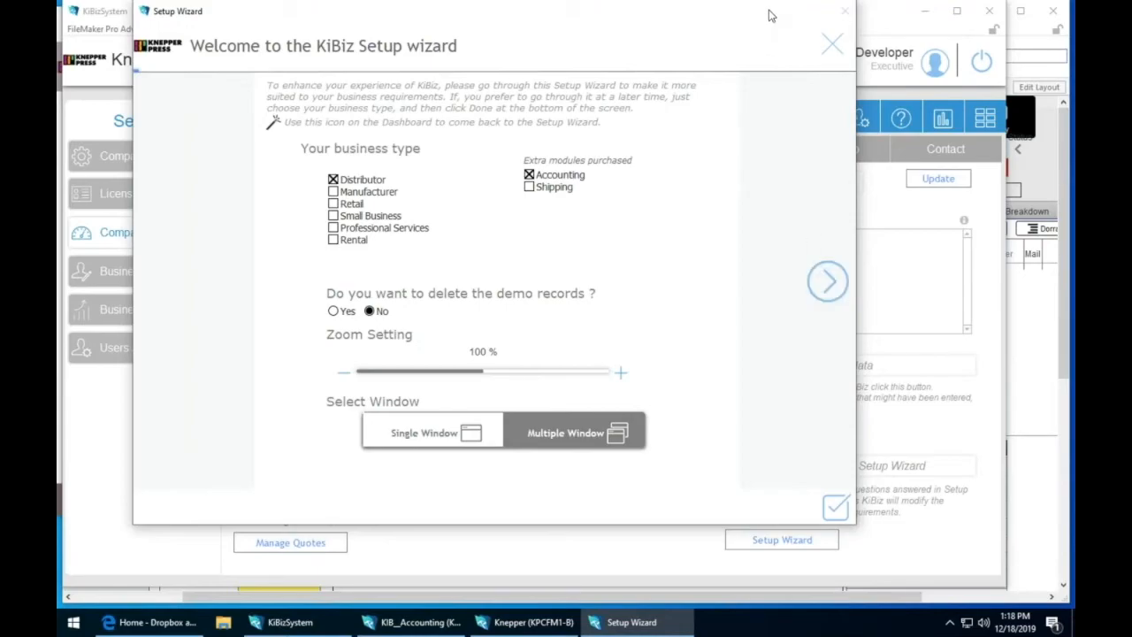
pyautogui.moveTo(769, 15); pyautogui.dragTo(769, 72)
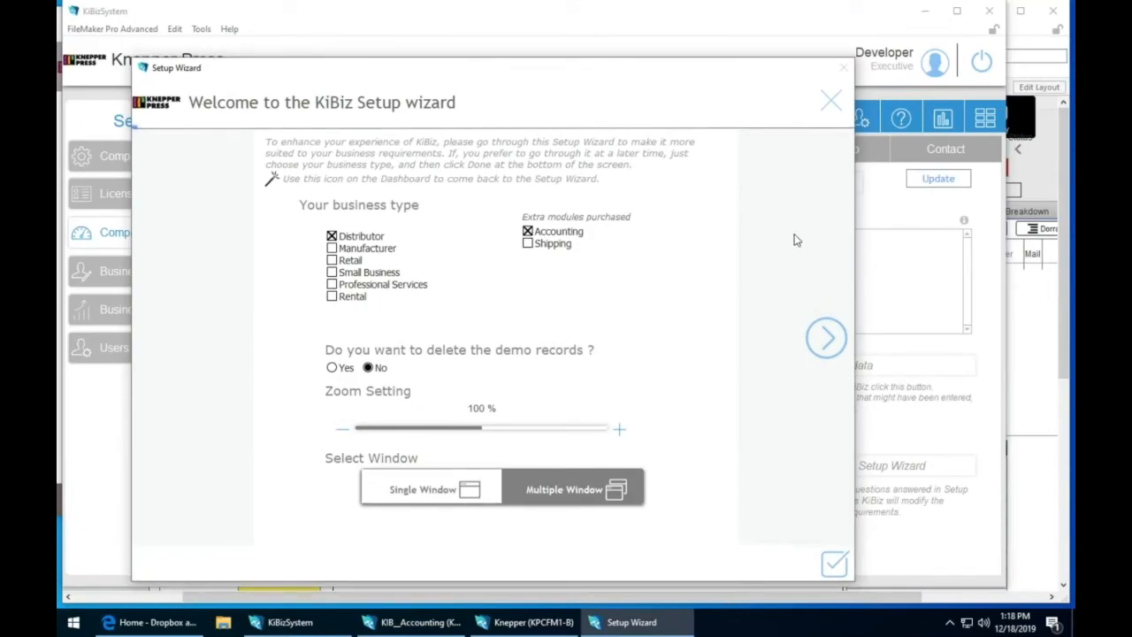